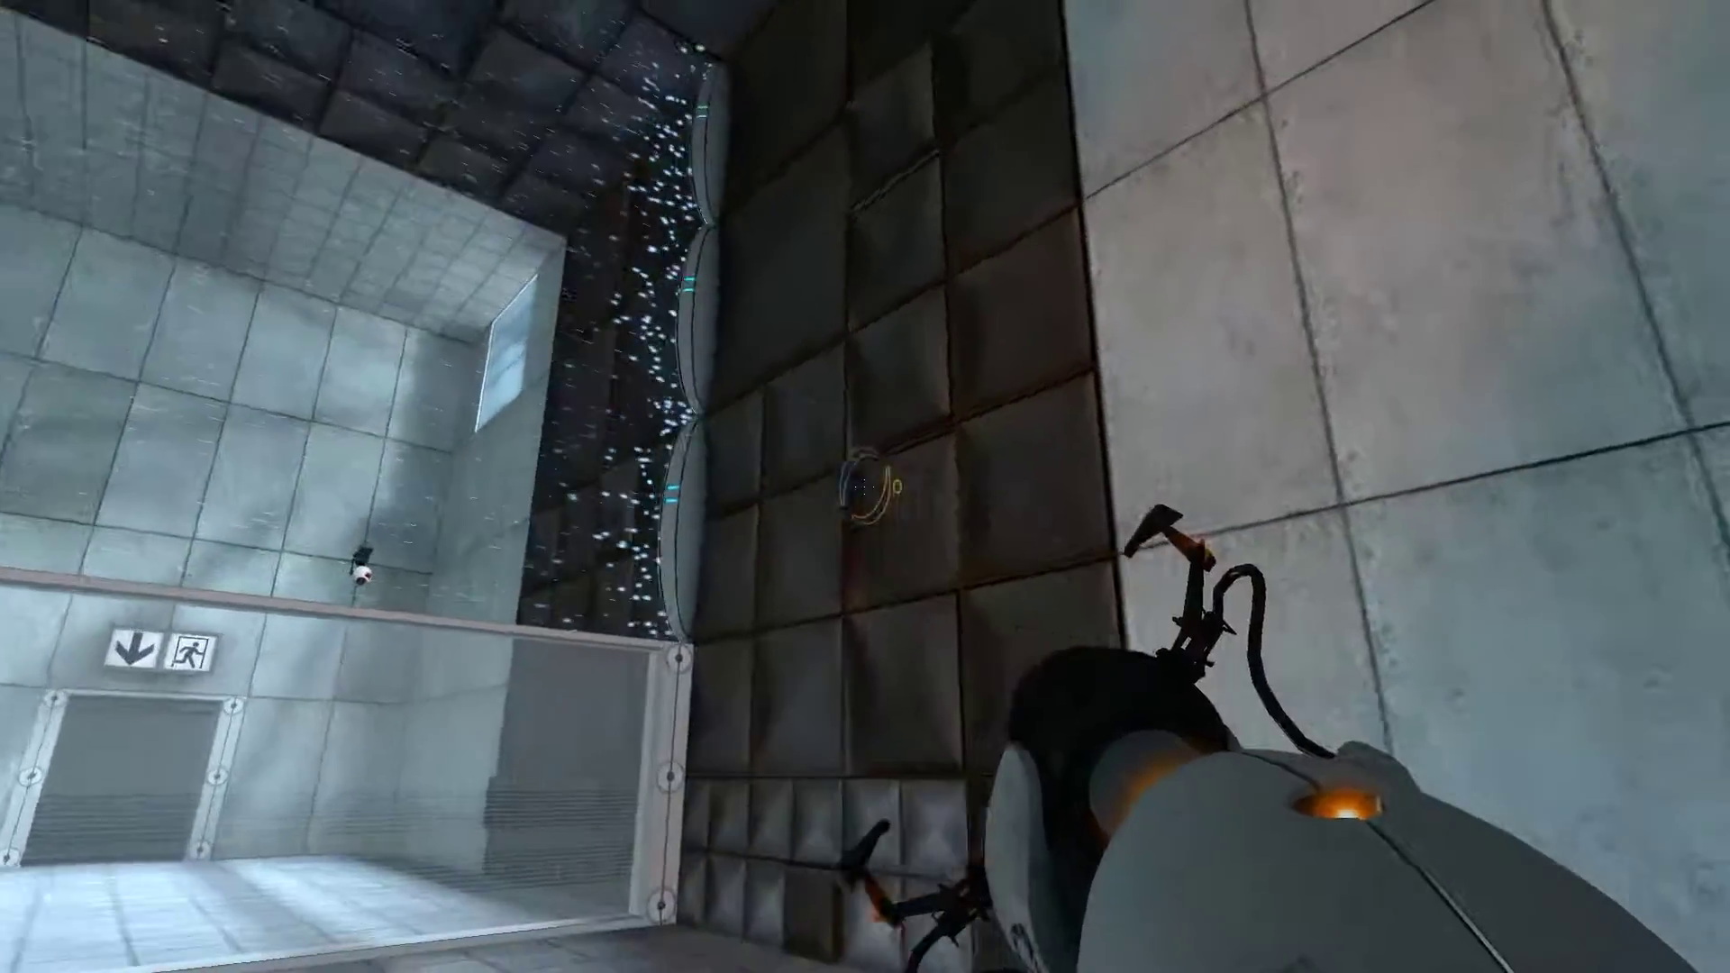
Pair an orange ceiling-platform portal with a blue floor portal and drop through.
{"action": "left_click", "coordinate": [864, 486]}
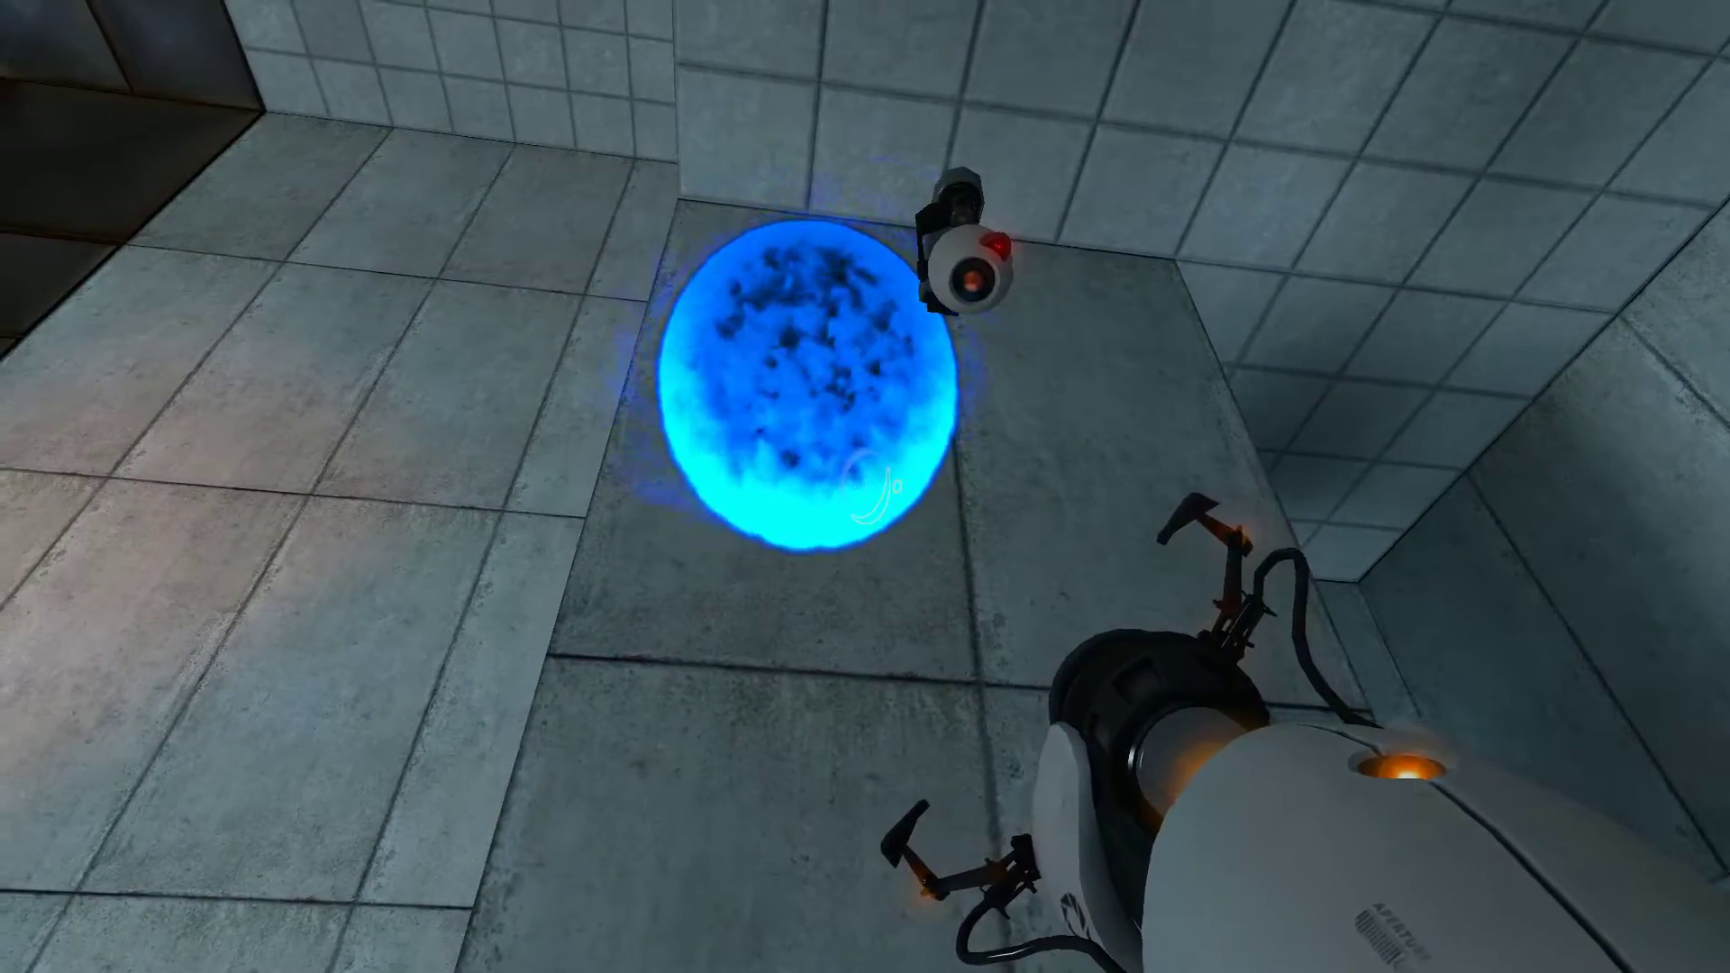
{"action": "right_click", "coordinate": [866, 487]}
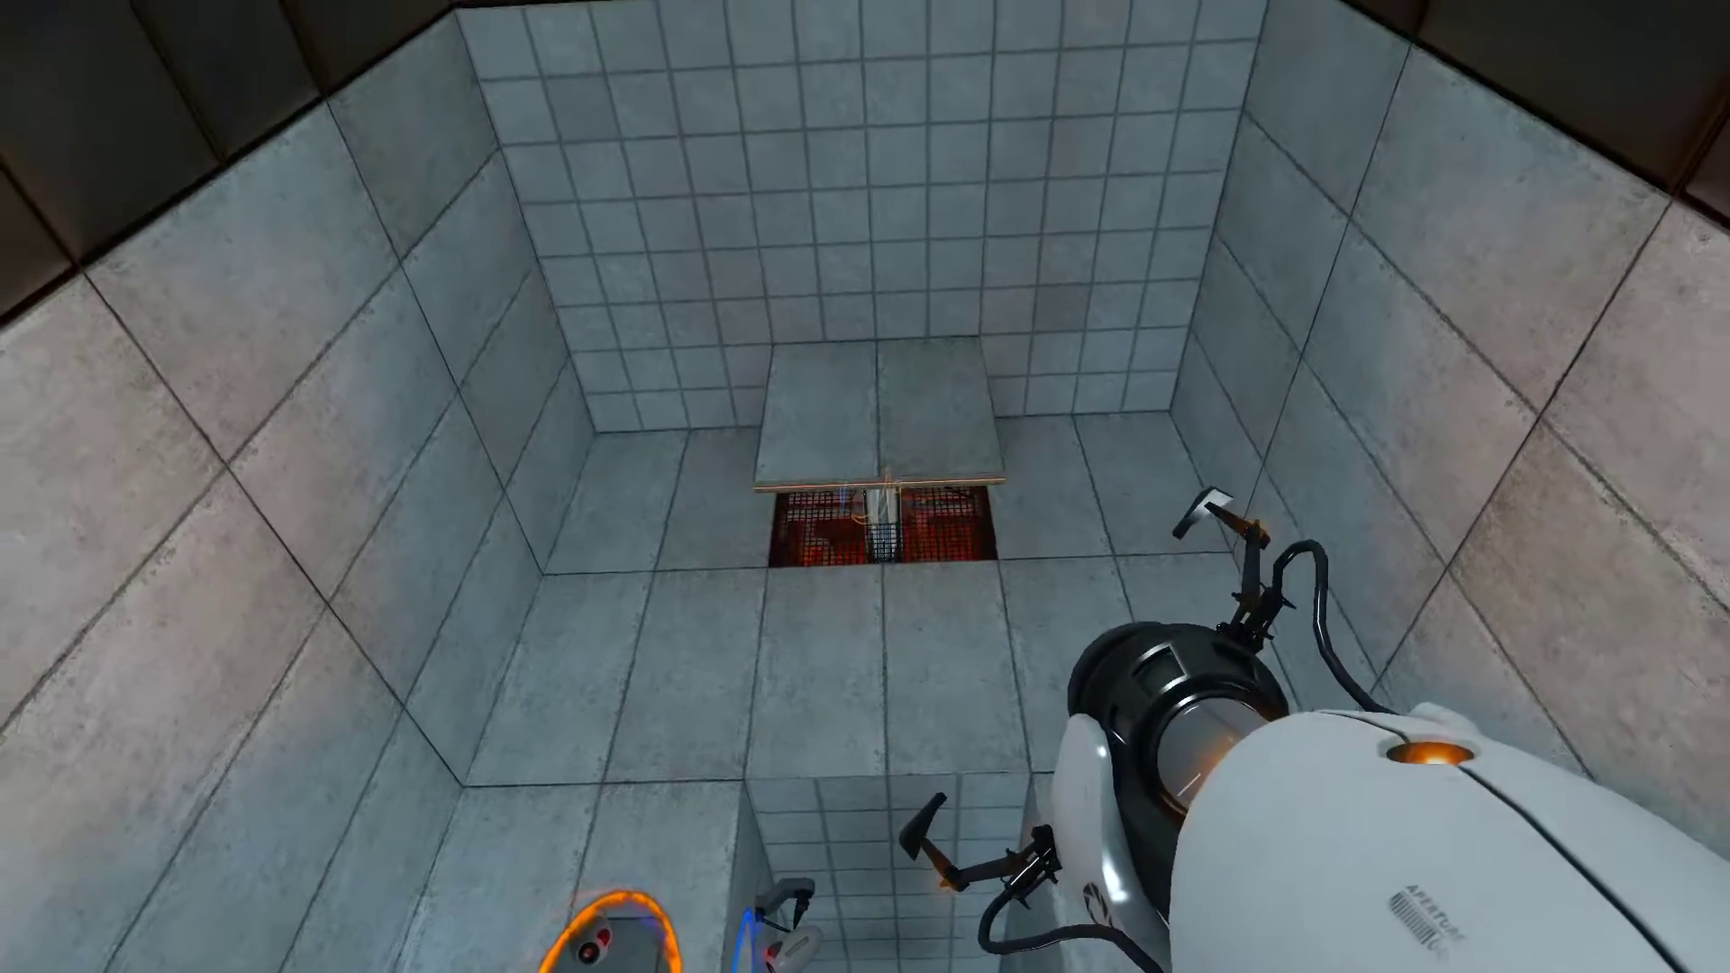
{"action": "right_click", "coordinate": [865, 487]}
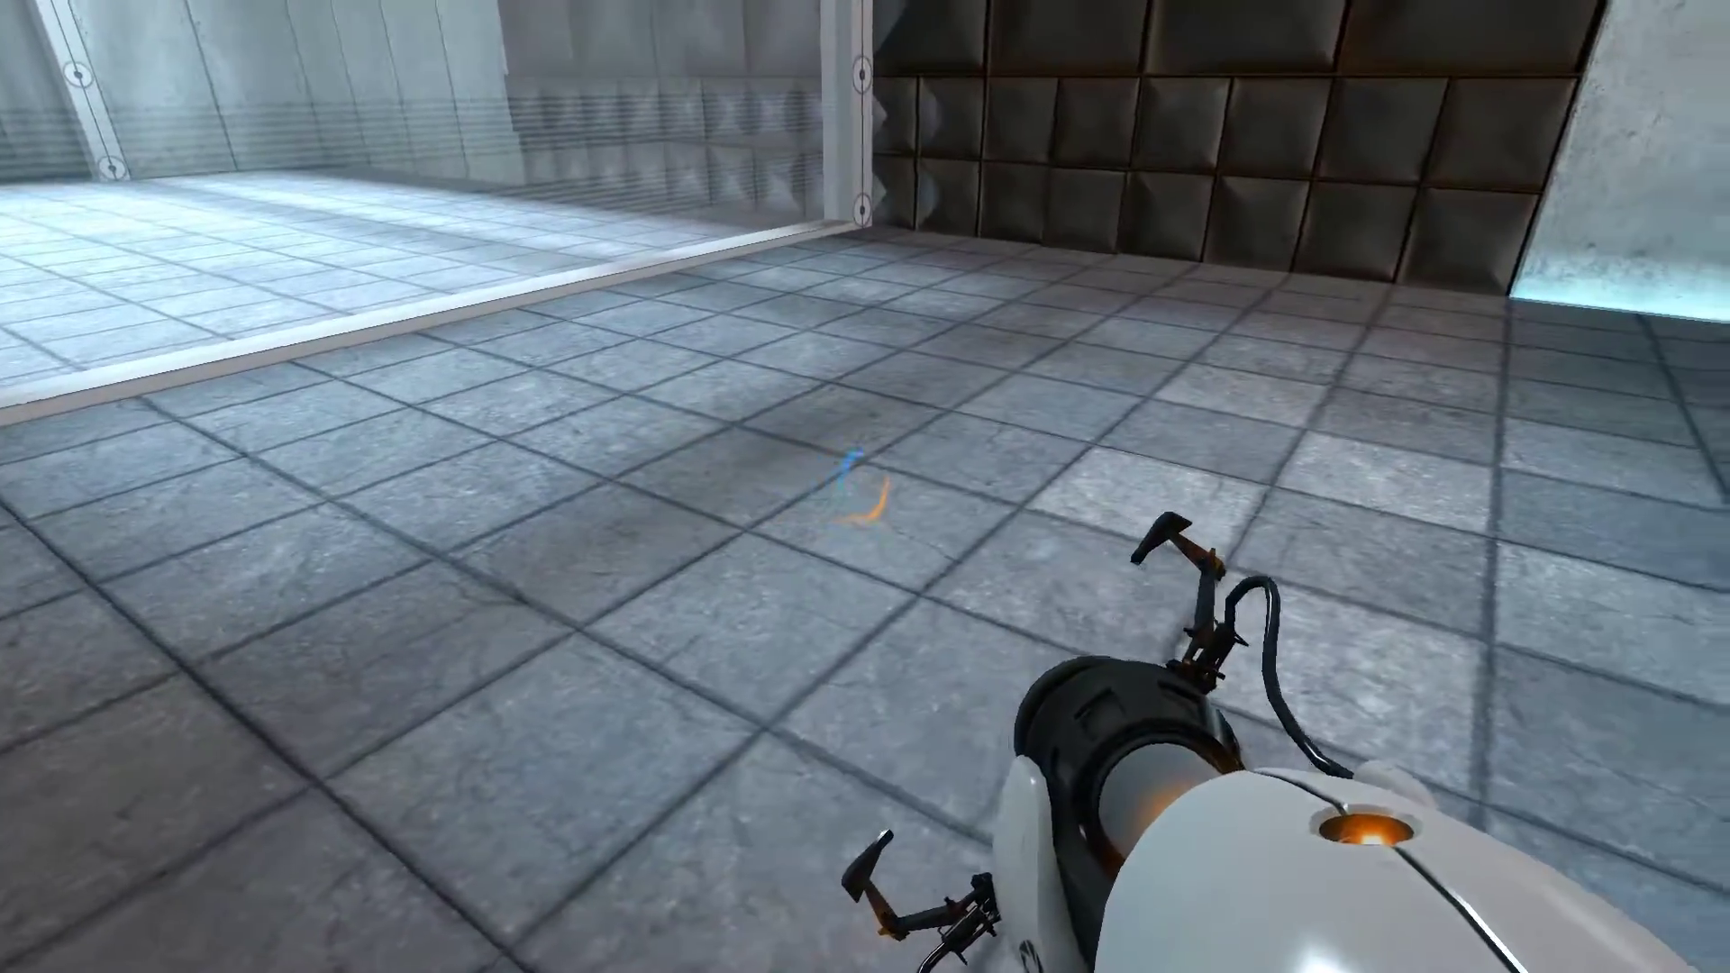
{"action": "left_click", "coordinate": [865, 487]}
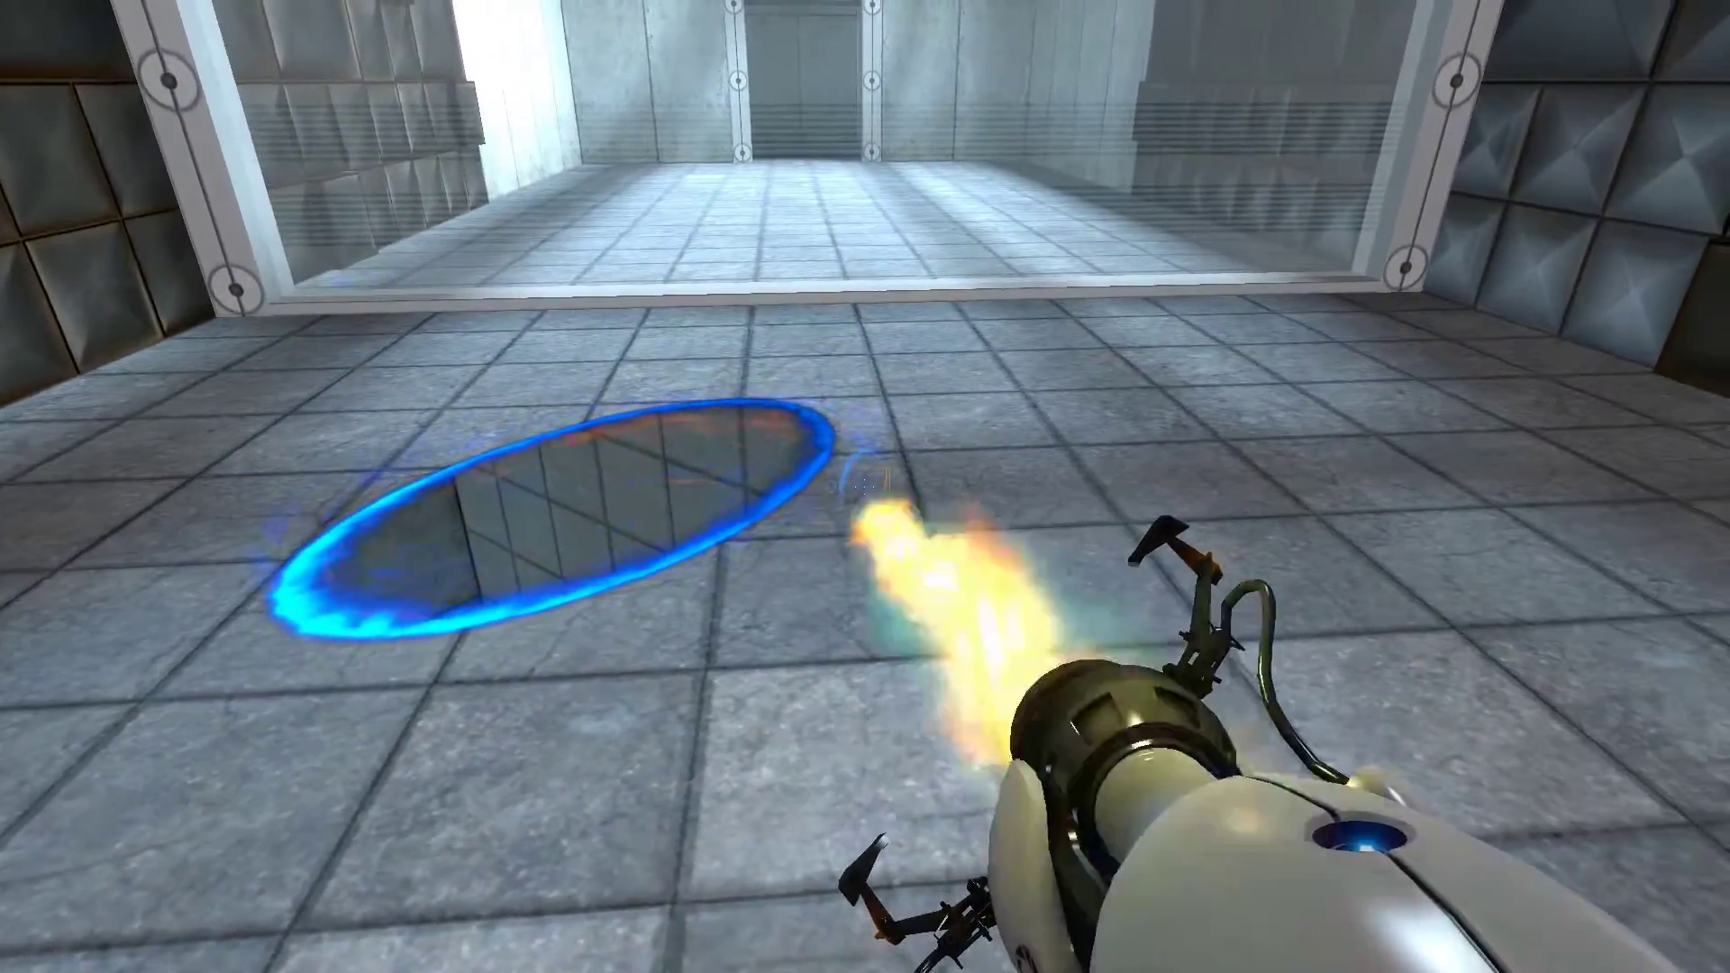
{"action": "key", "text": "w"}
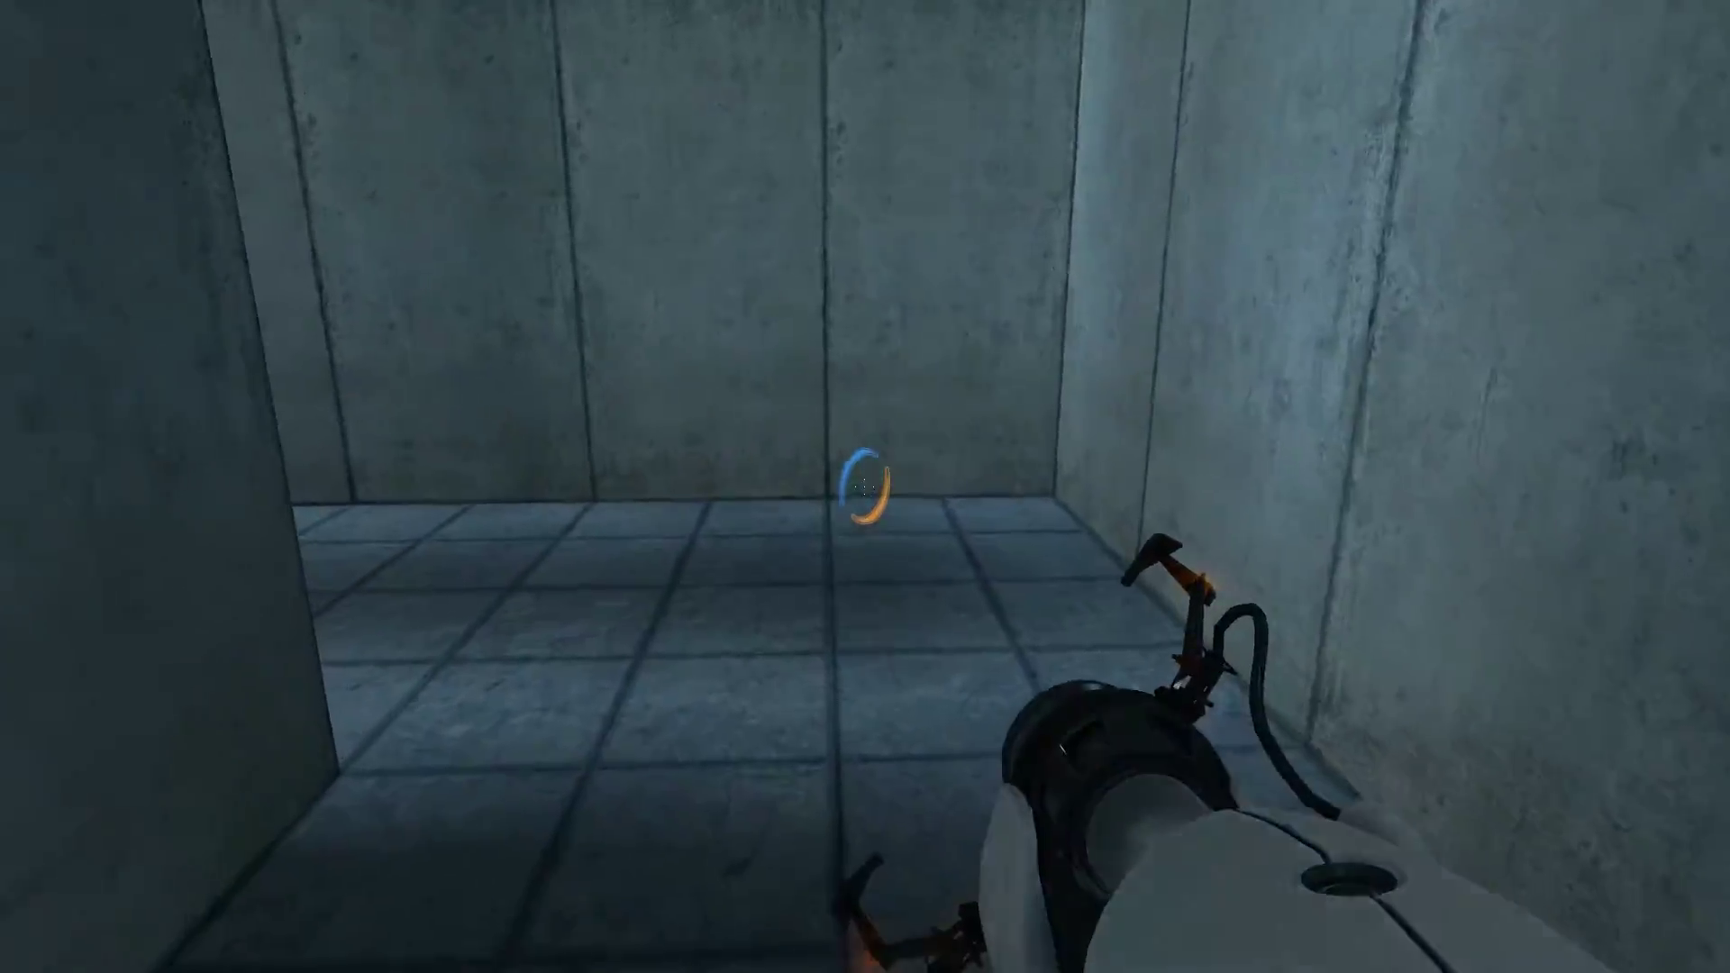
Walk through the passage into the tiled chamber, surveying around the pillar.
{"action": "key", "text": "w"}
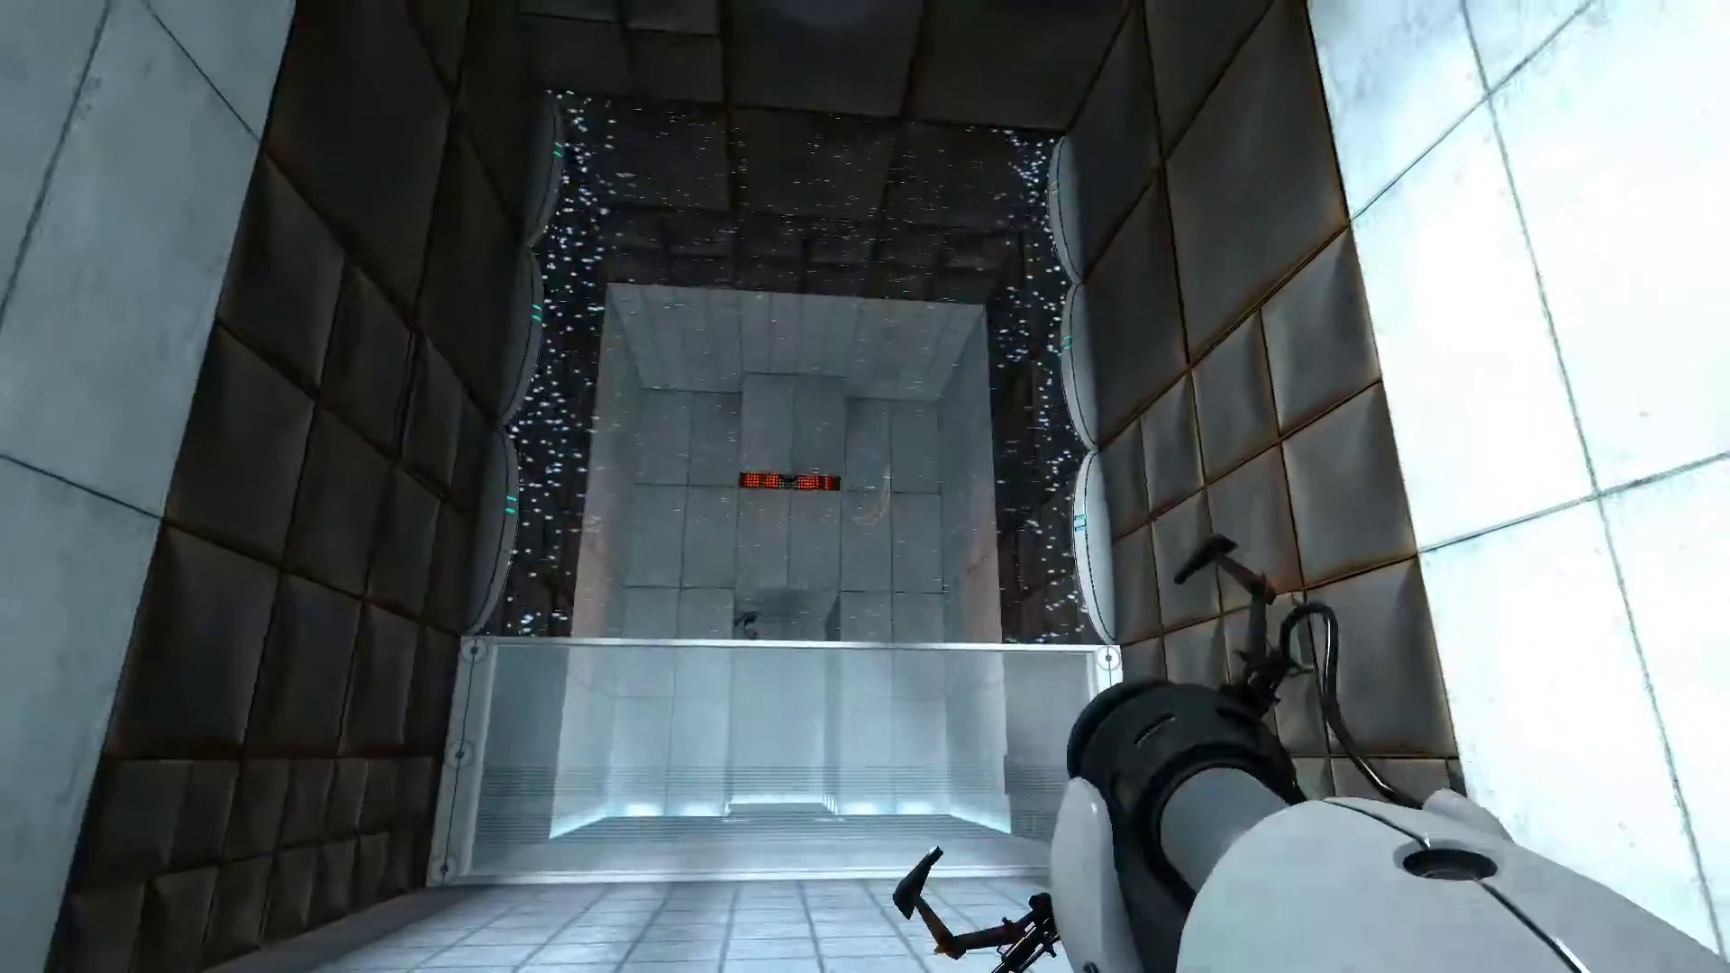
{"action": "key", "text": "w"}
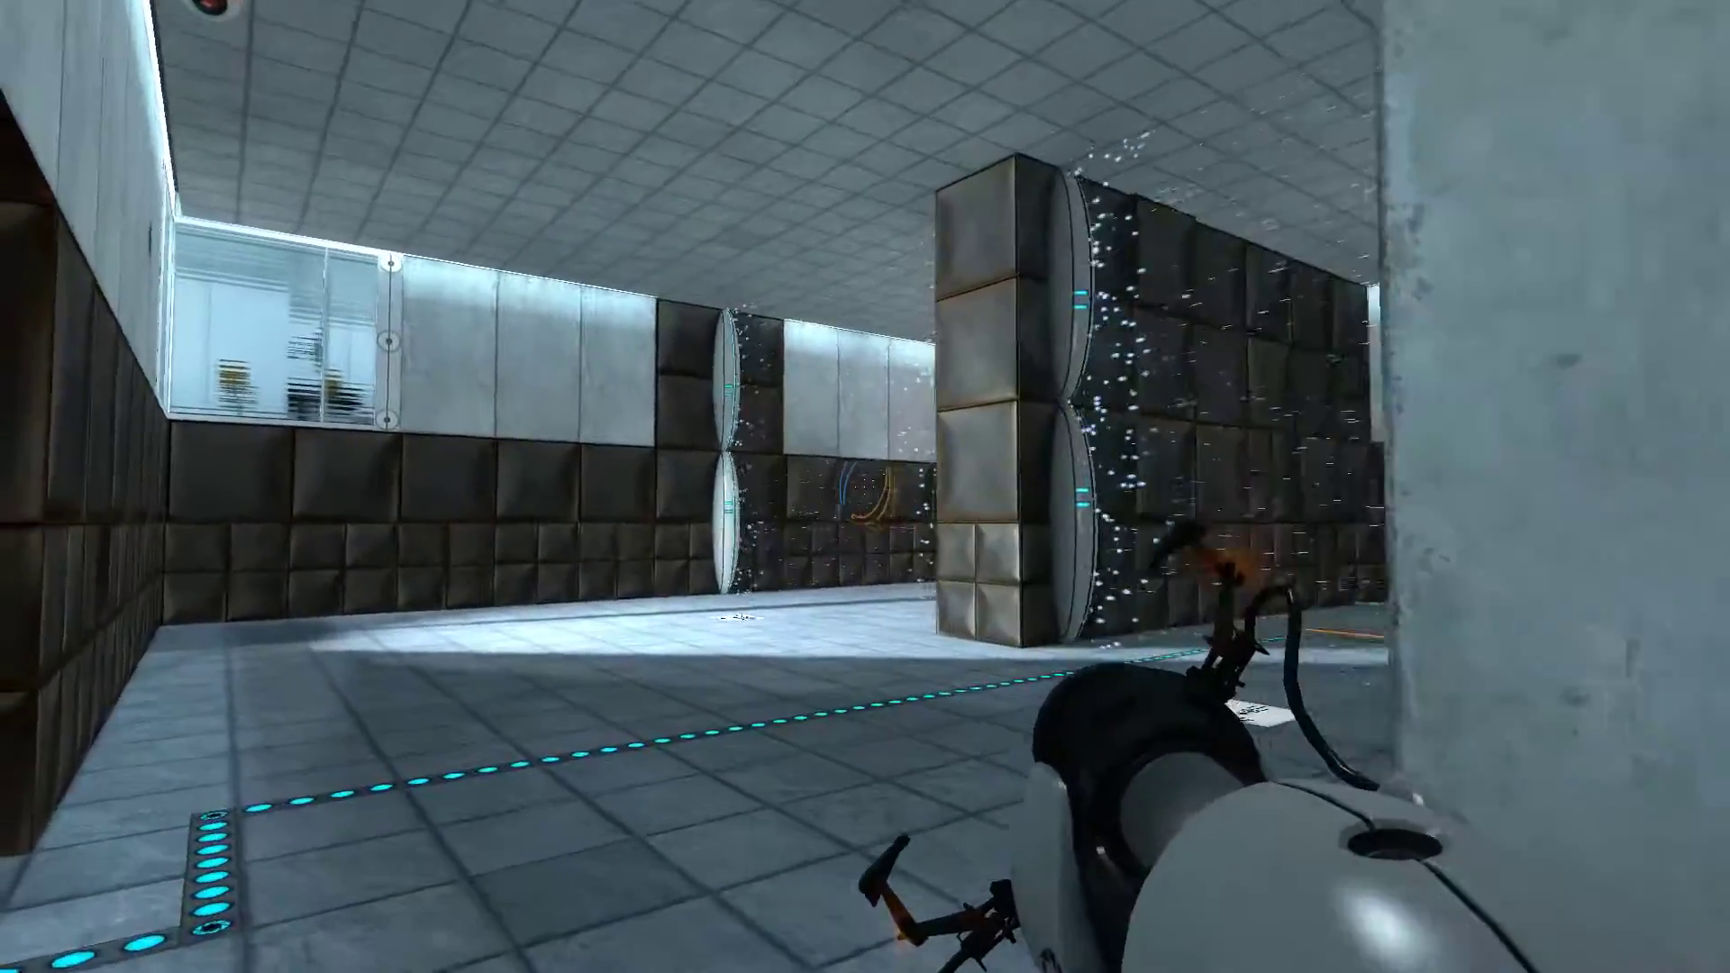
{"action": "key", "text": "w"}
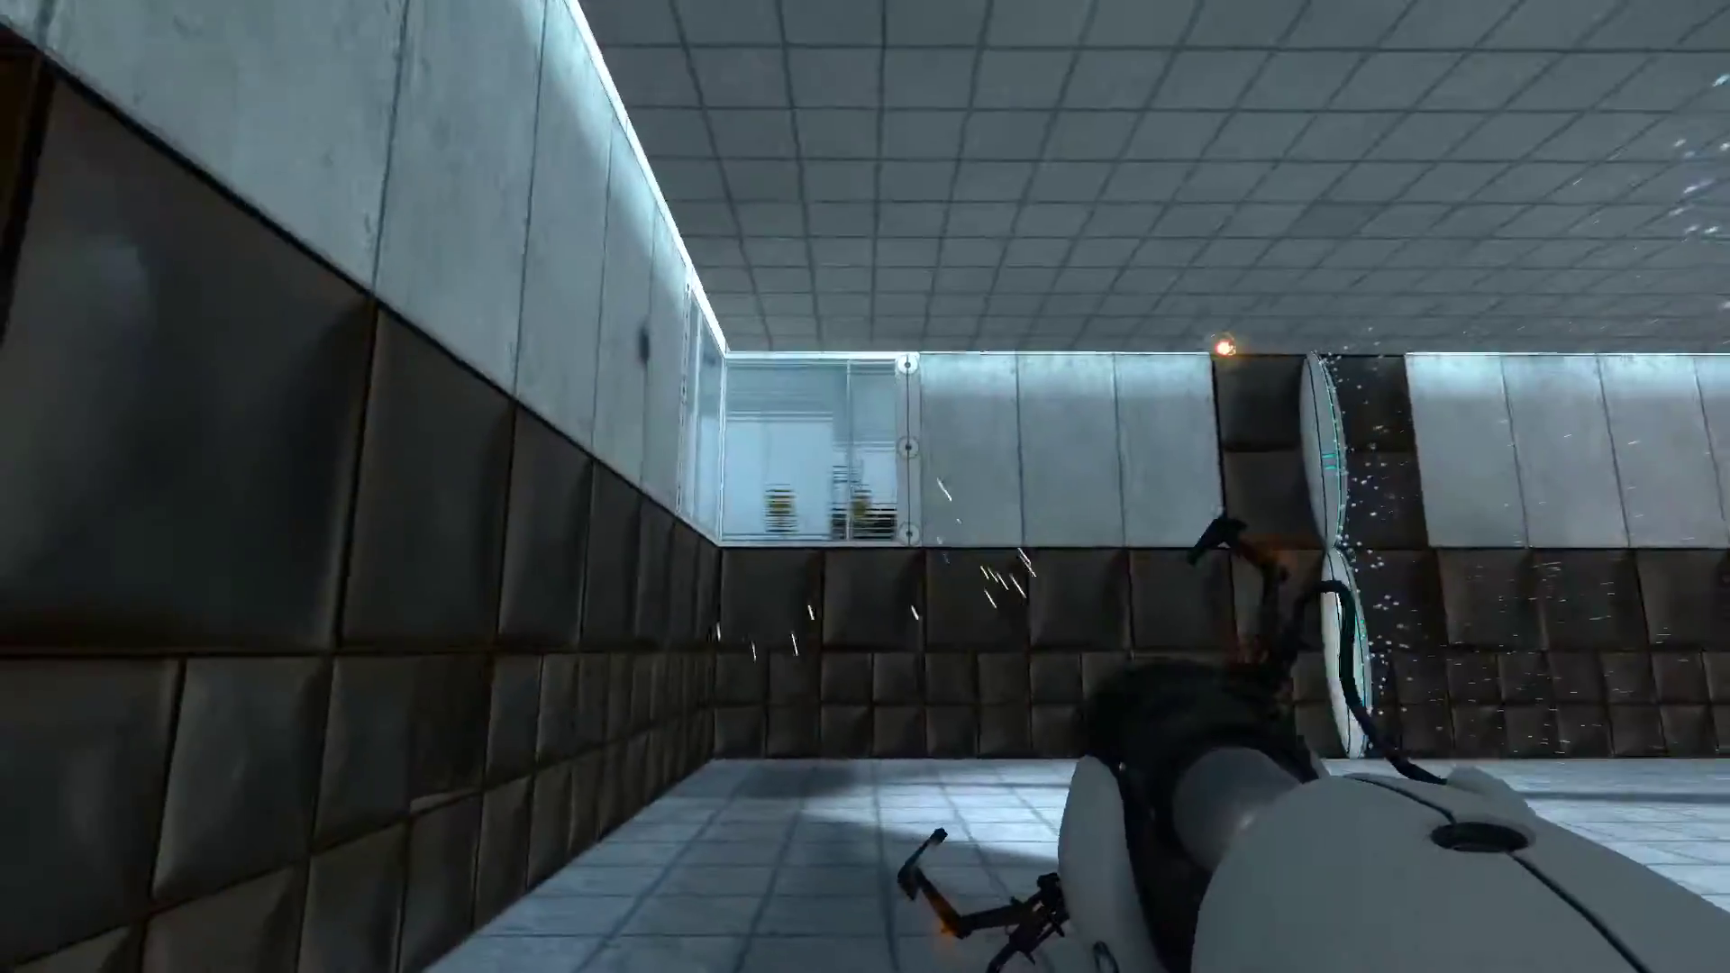
{"action": "key", "text": "w"}
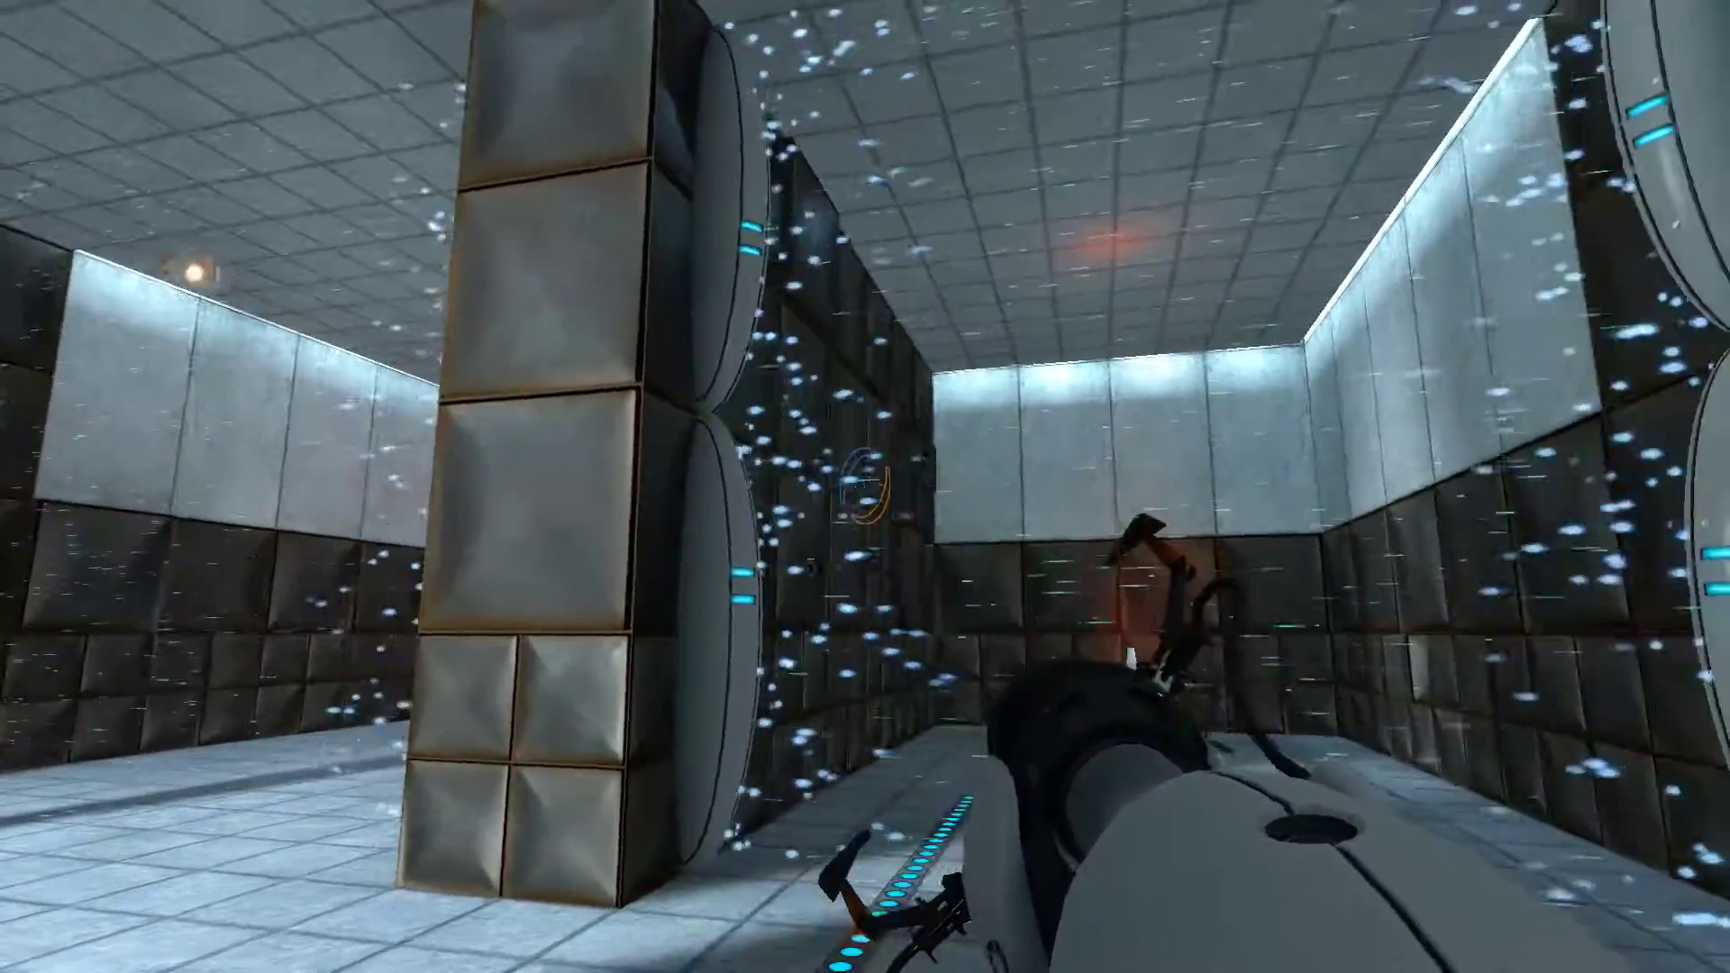
{"action": "left_click_drag", "start_coordinate": [865, 486], "coordinate": [405, 488]}
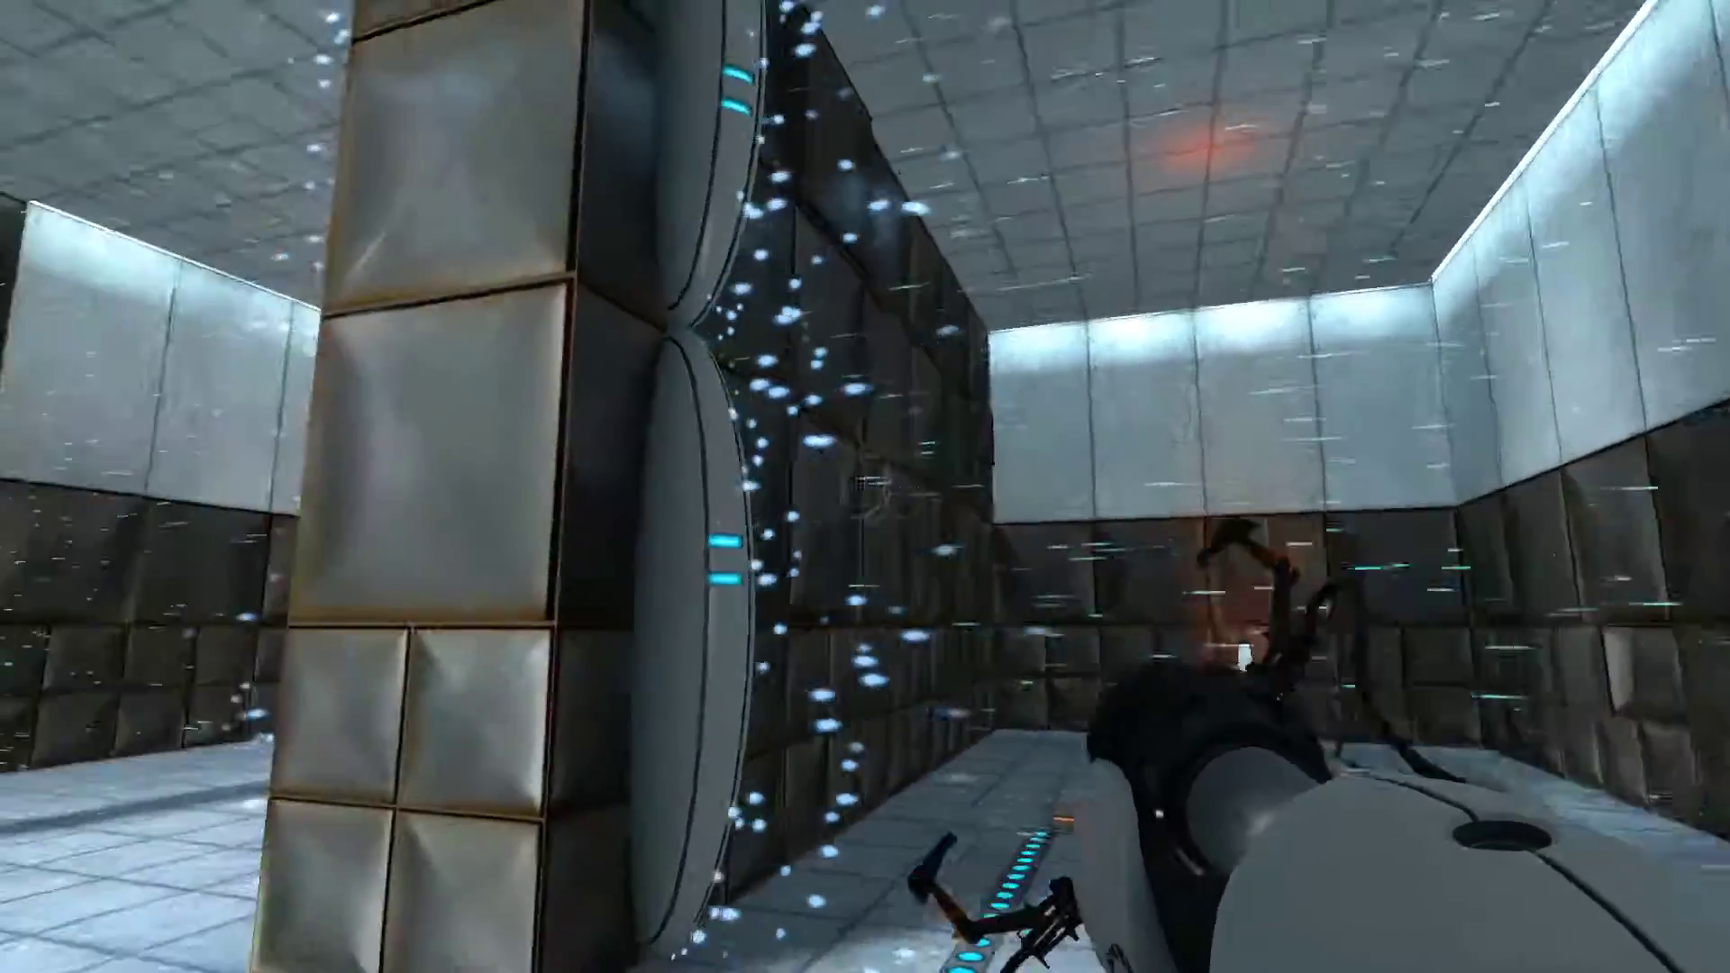
{"action": "key", "text": "w"}
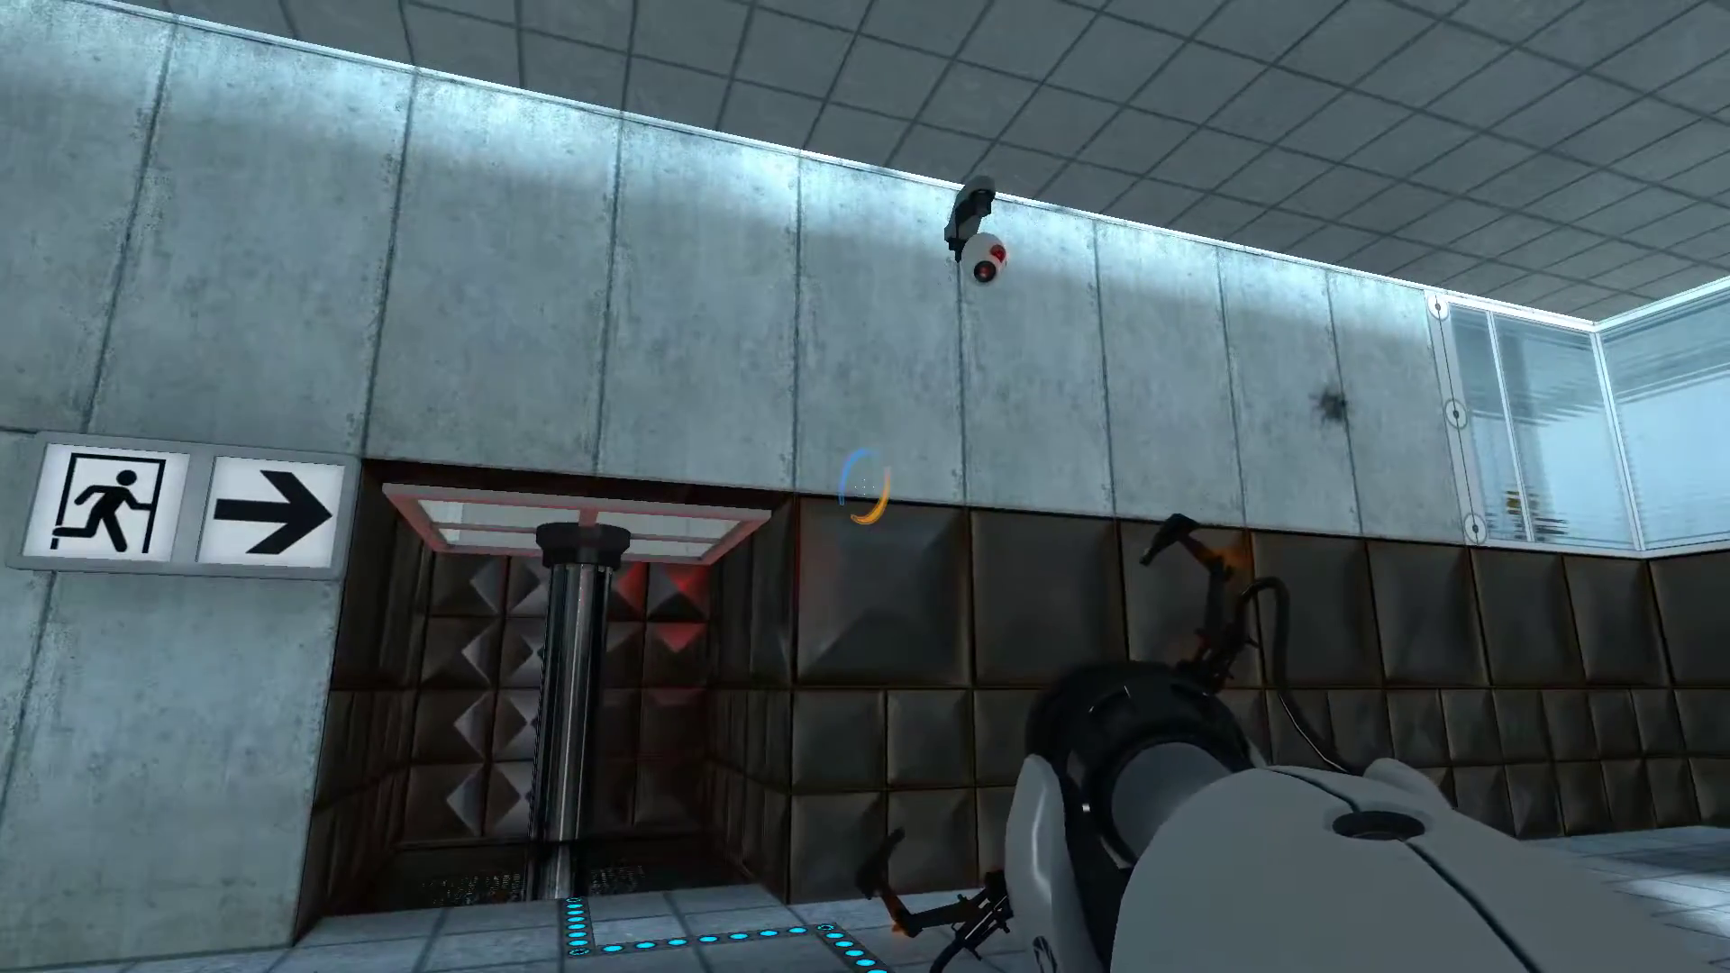
{"action": "key", "text": "w"}
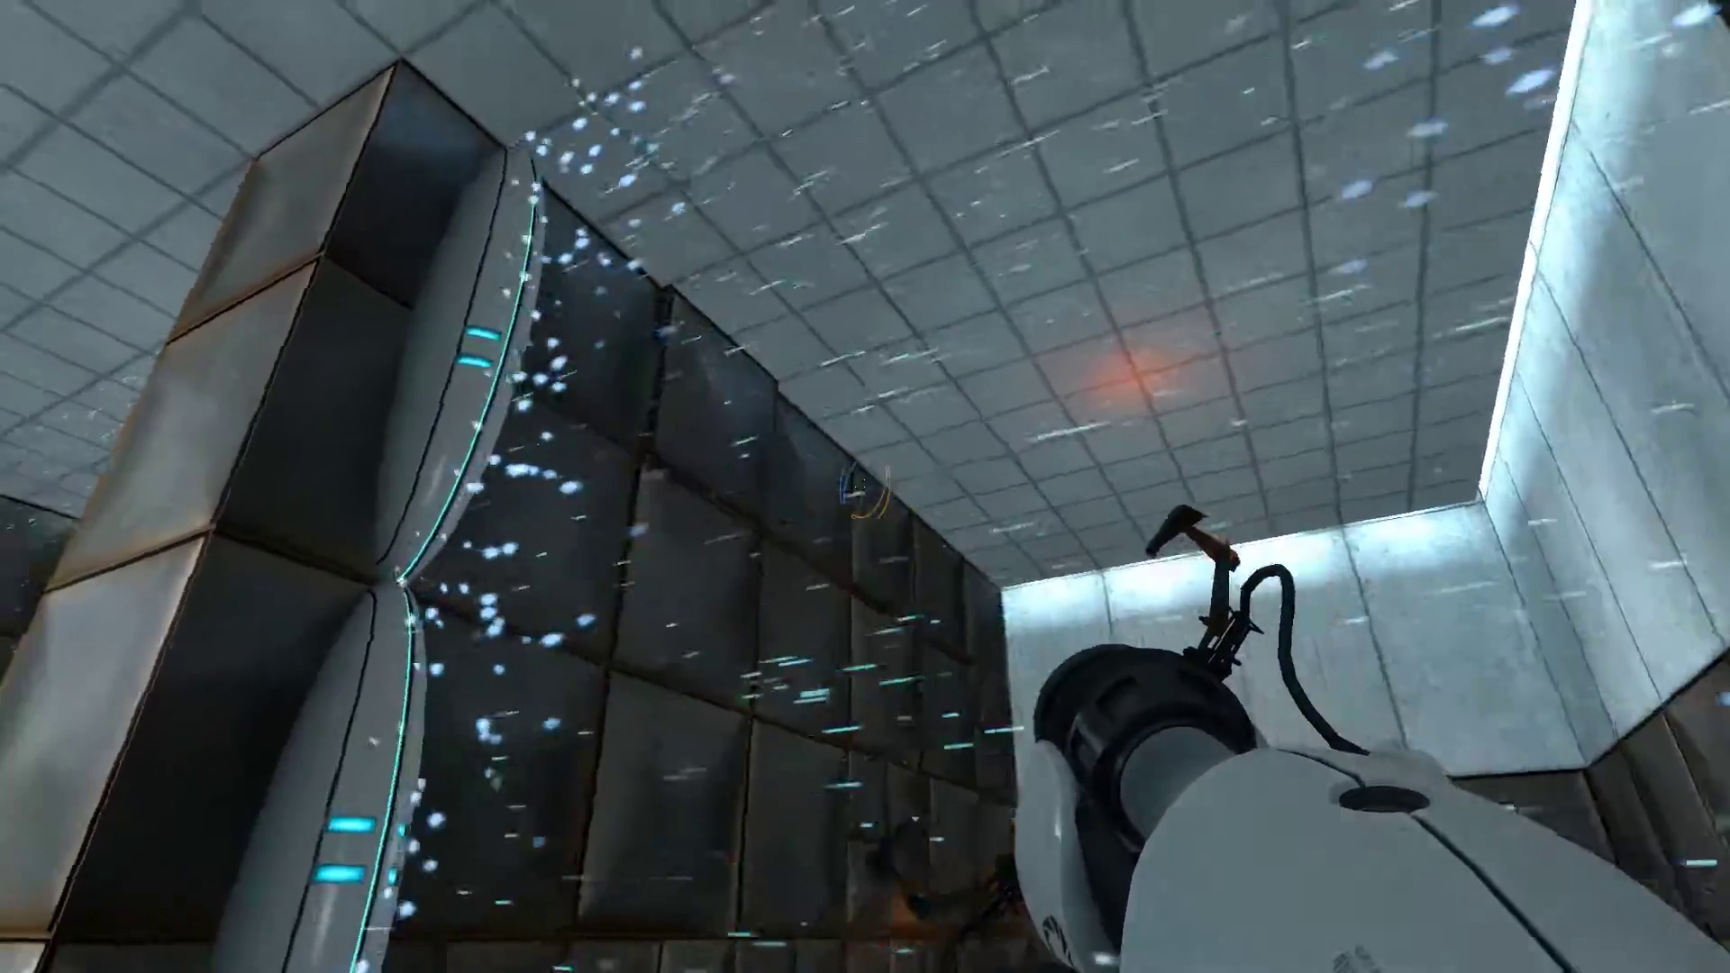
{"action": "key", "text": "w"}
Fire an orange ceiling portal, then shoot portals at the wall camera to knock it loose.
{"action": "right_click", "coordinate": [864, 486]}
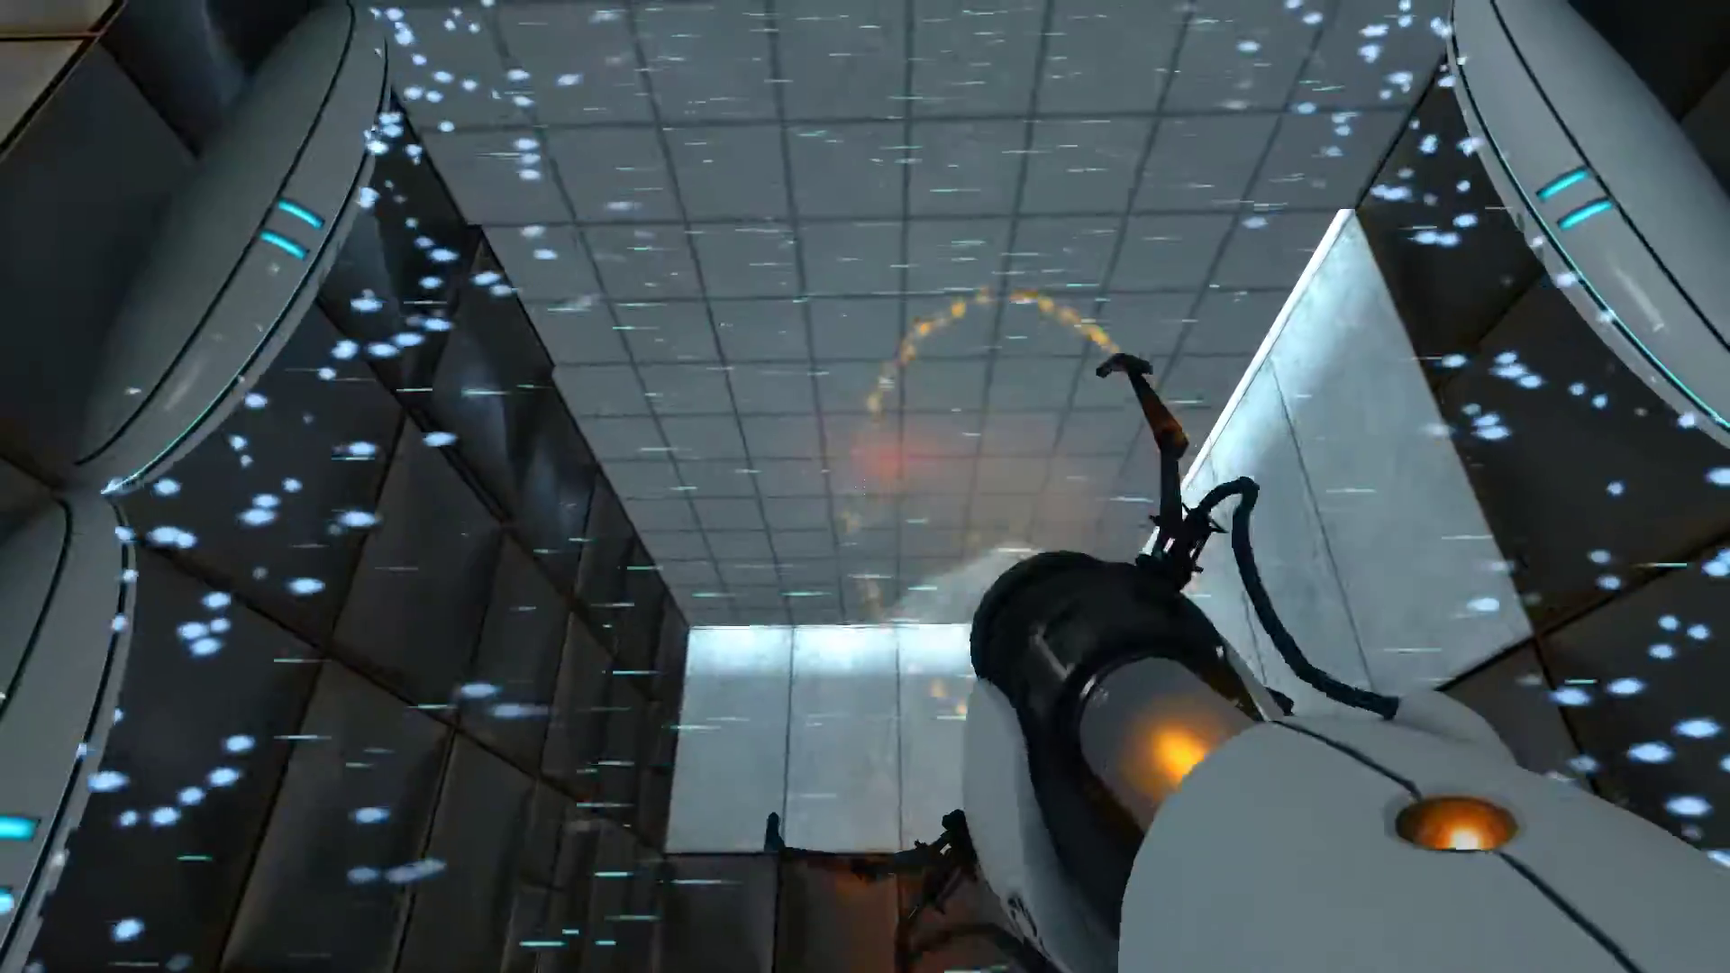
{"action": "key", "text": "w"}
{"action": "key", "text": "w"}
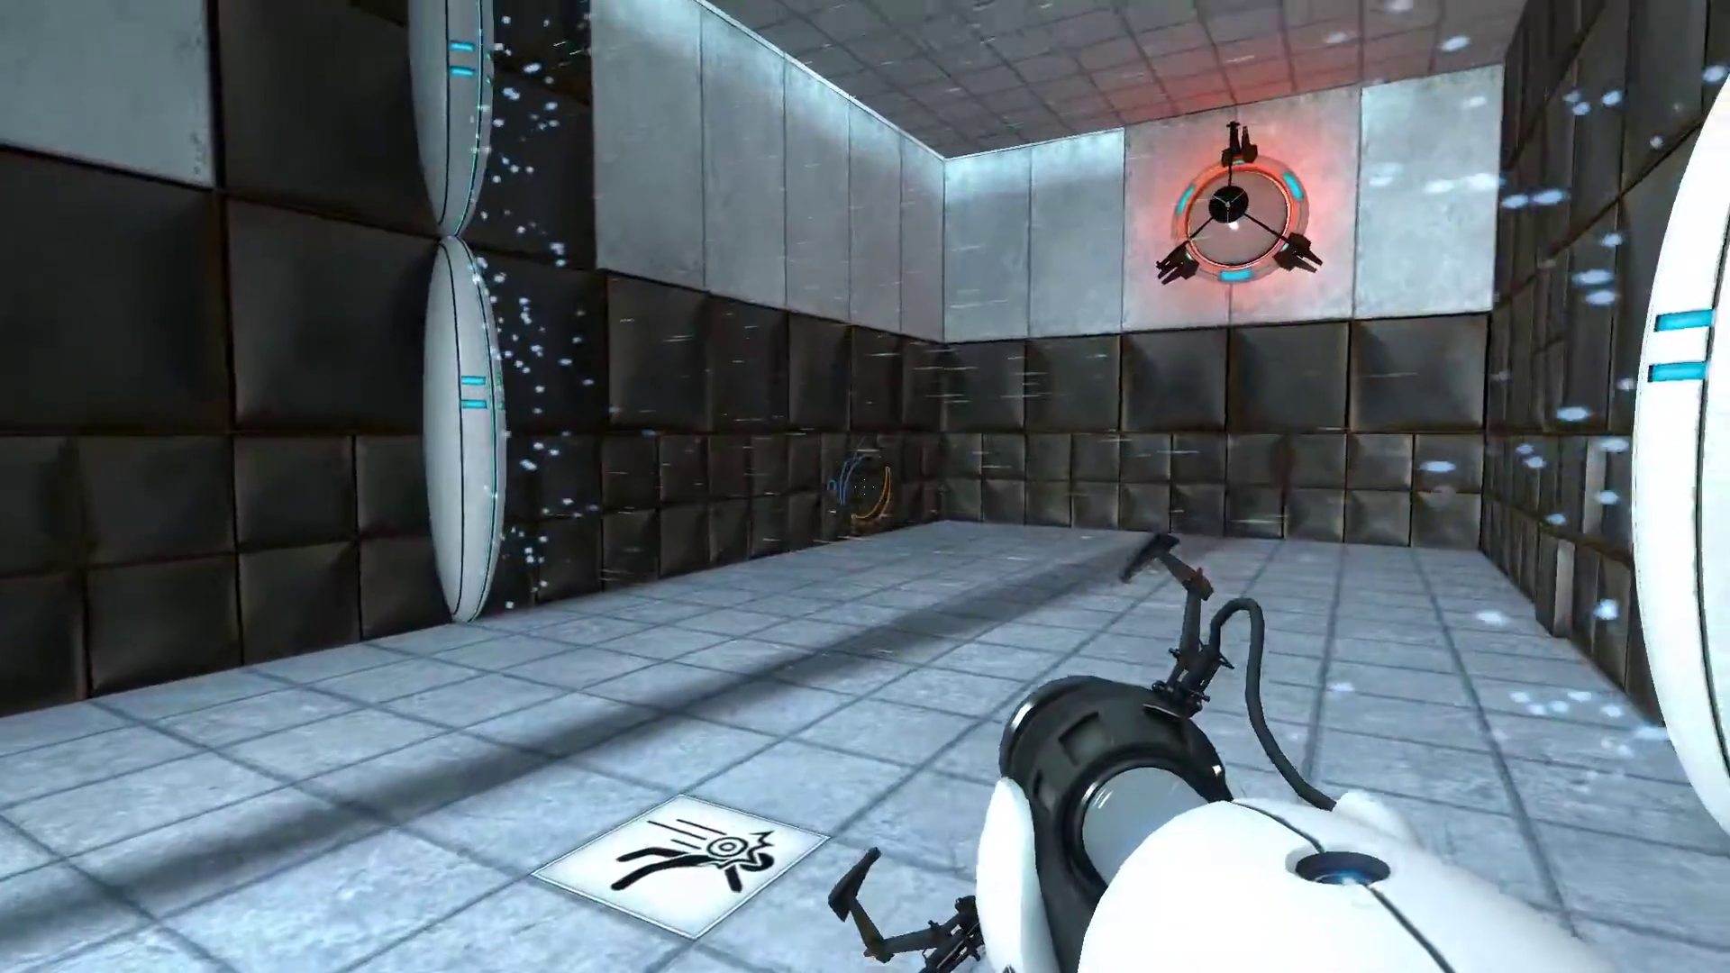
{"action": "key", "text": "w"}
{"action": "key", "text": "w"}
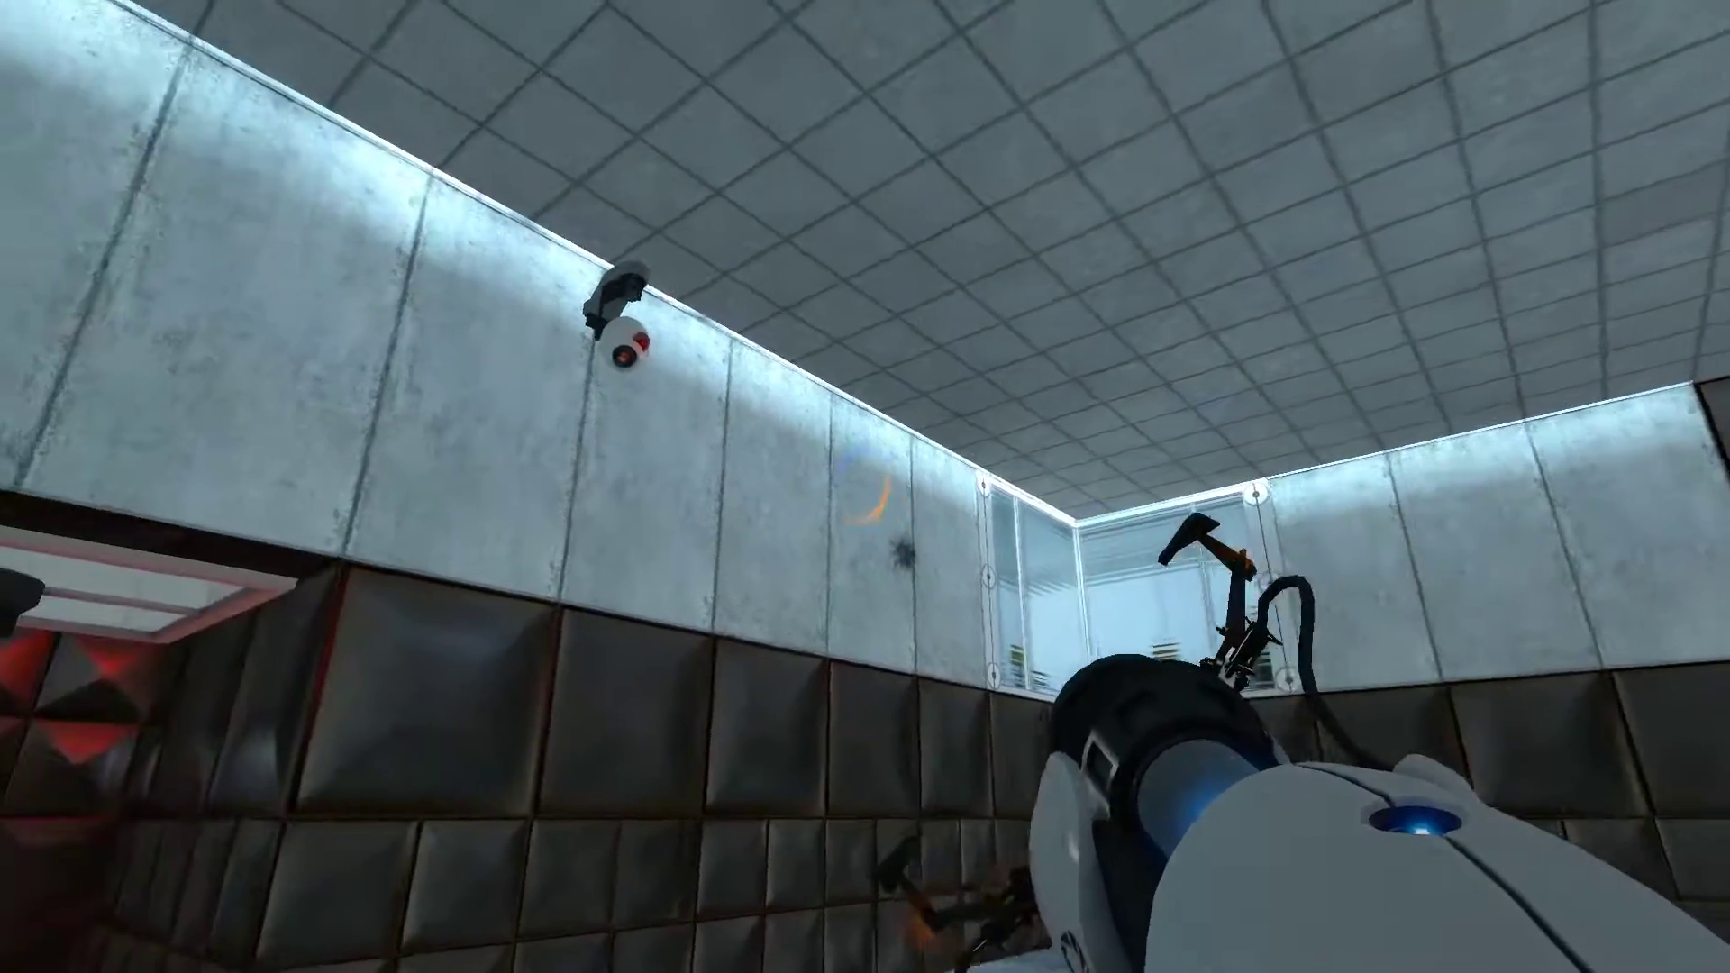
{"action": "left_click", "coordinate": [864, 487]}
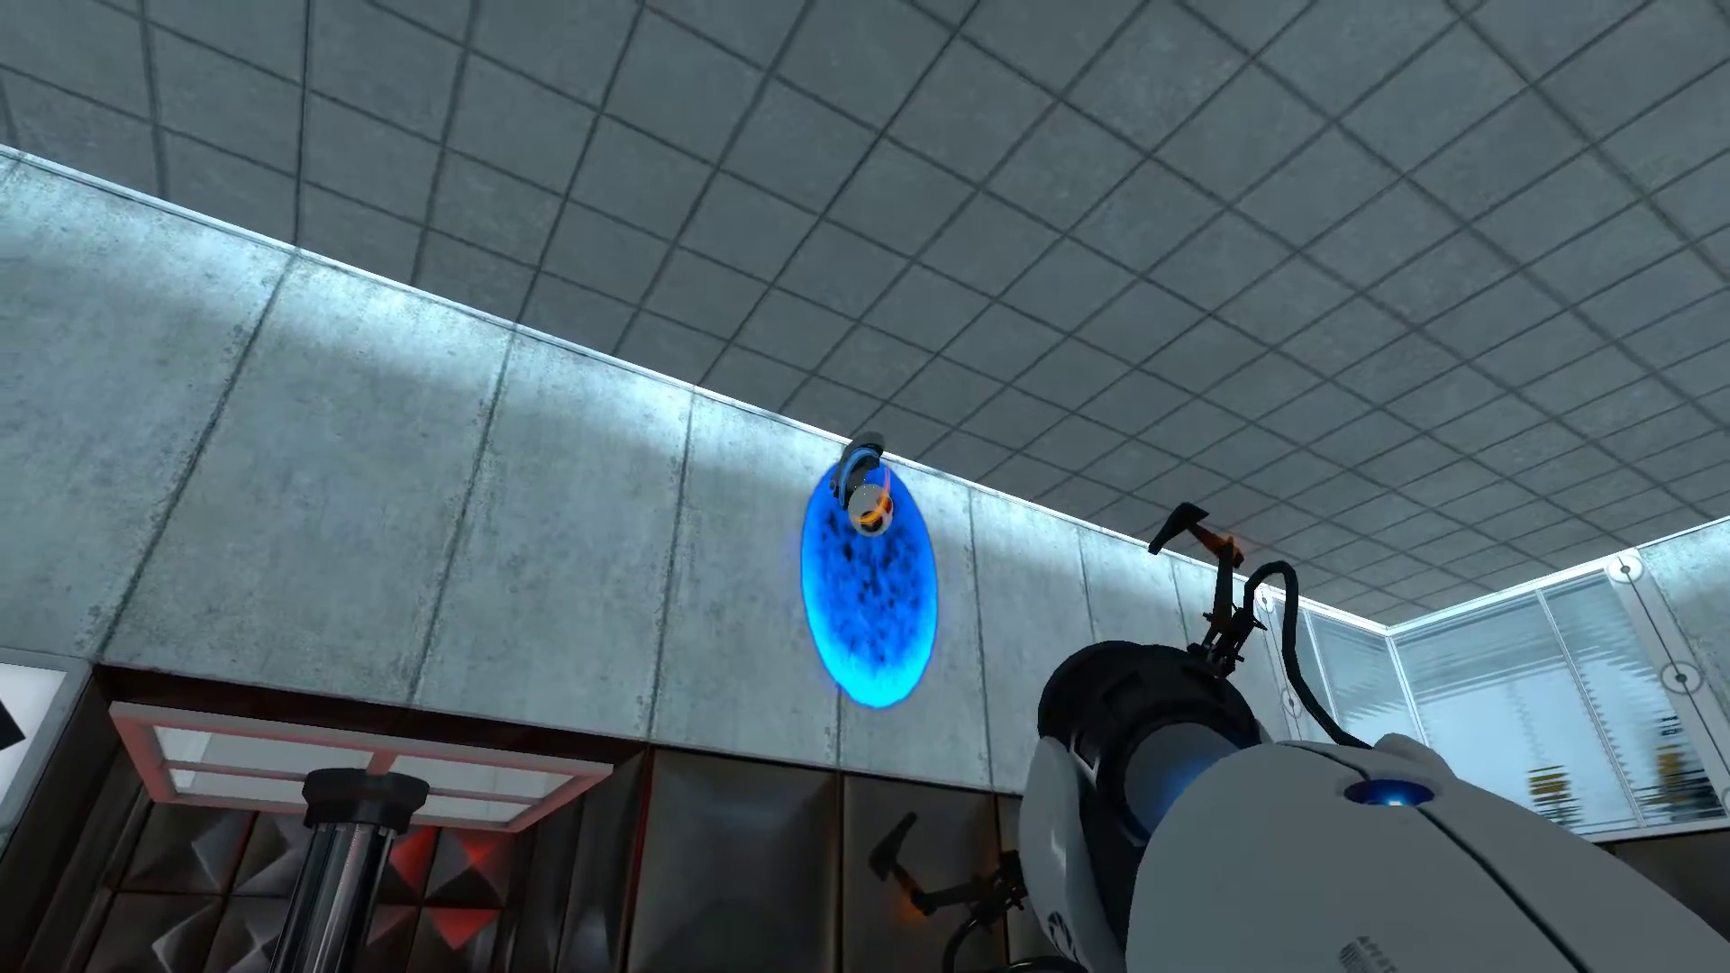
{"action": "right_click", "coordinate": [864, 486]}
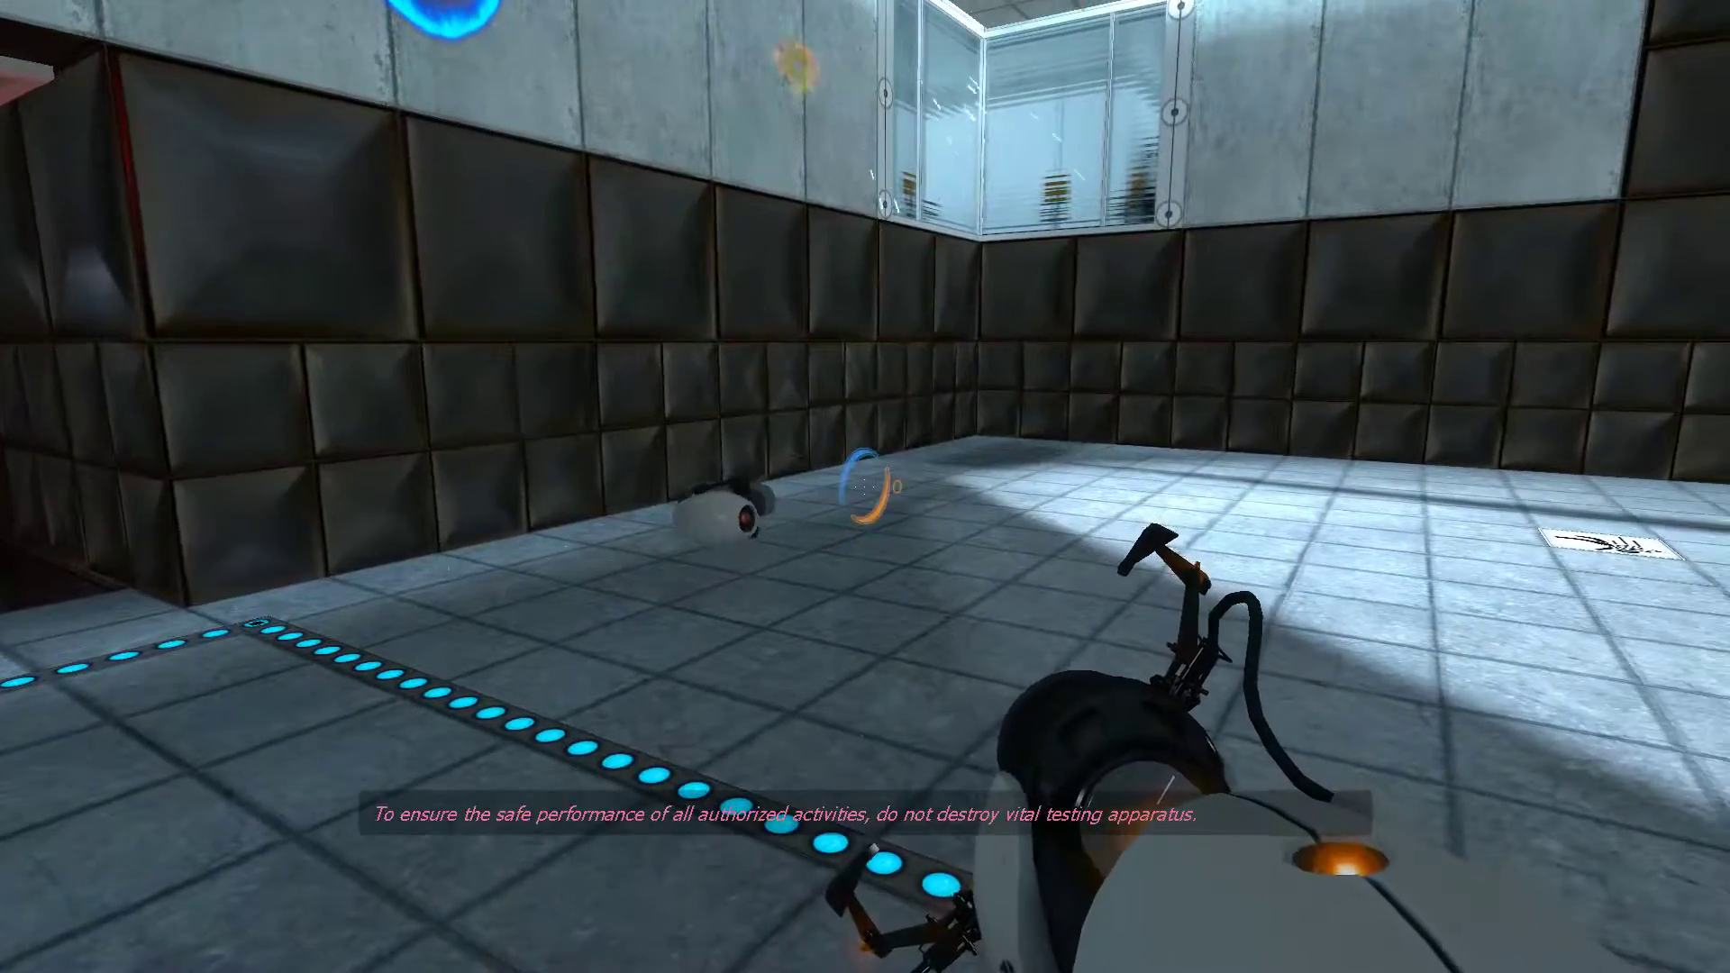
{"action": "key", "text": "w"}
{"action": "key", "text": "w"}
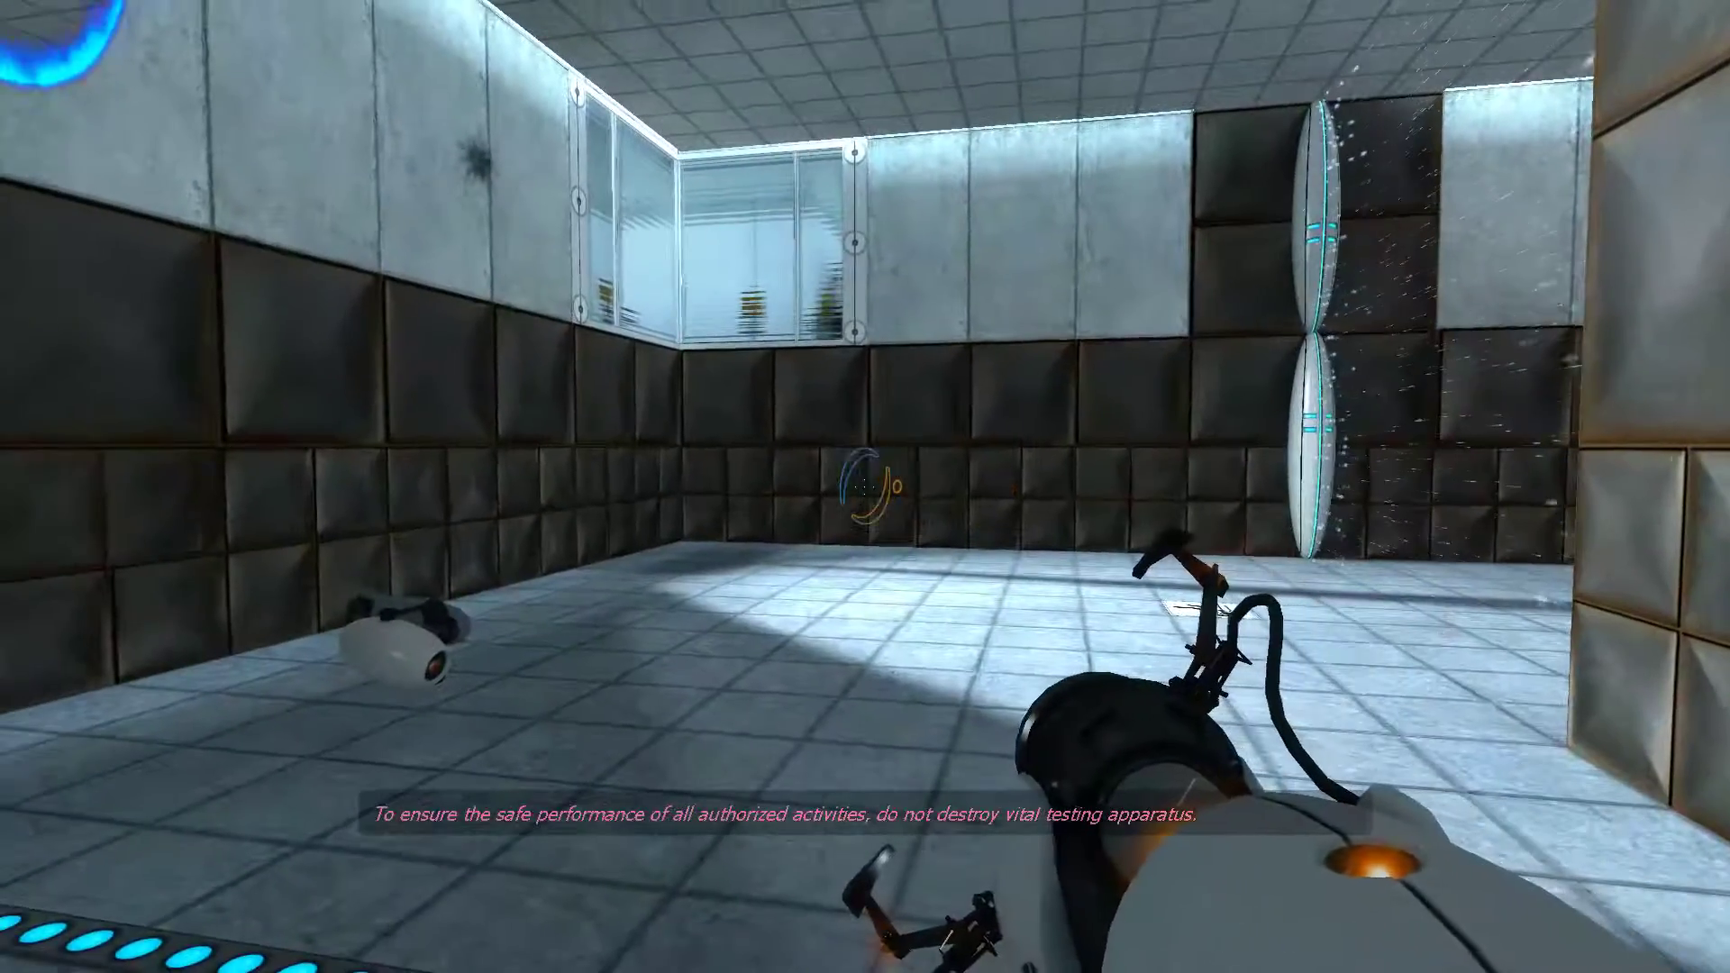
{"action": "key", "text": "w"}
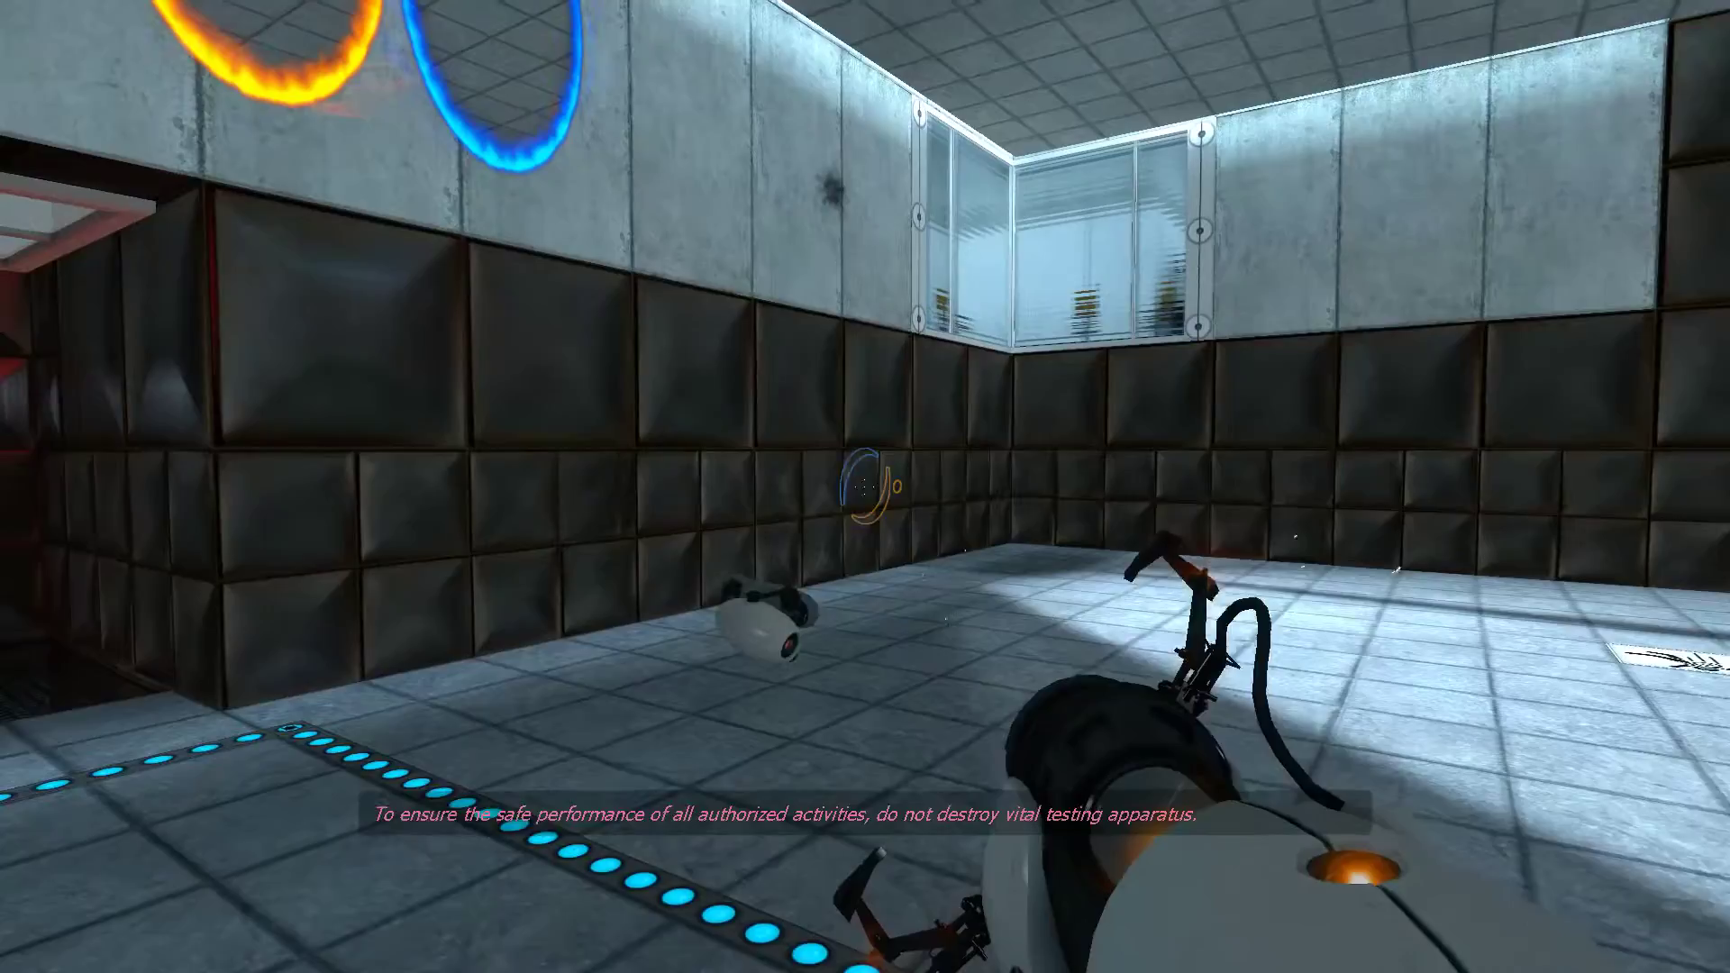
{"action": "key", "text": "w"}
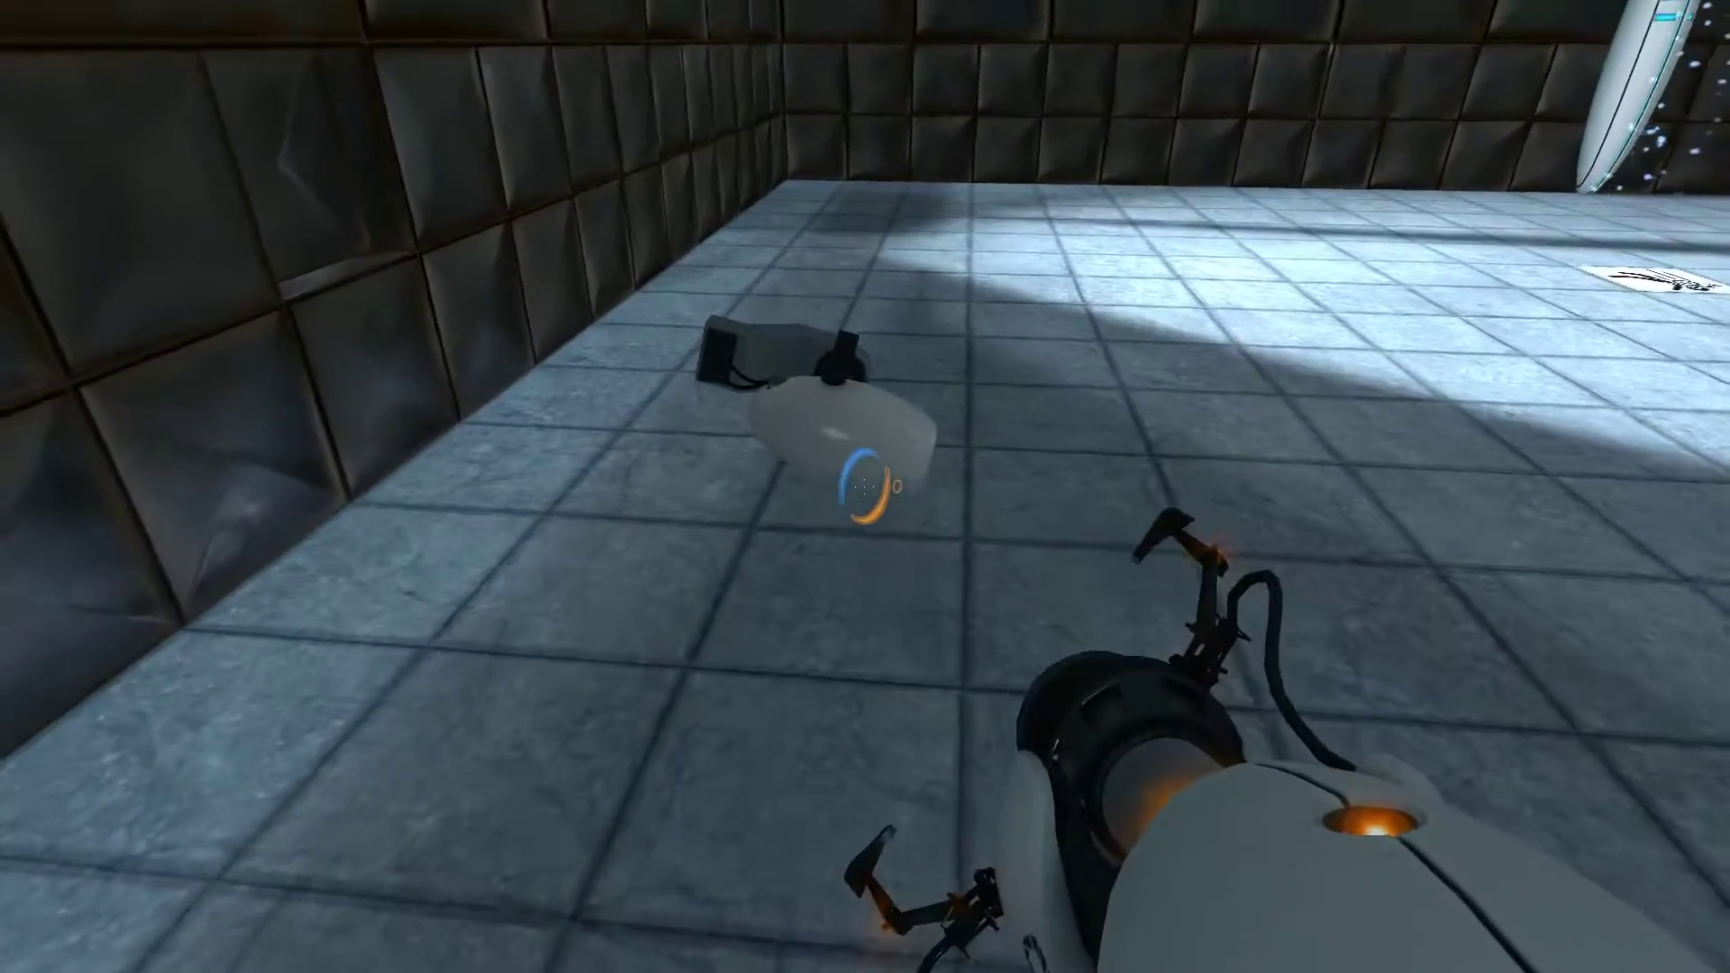
Send the fallen camera through a blue floor portal and pick it up.
{"action": "left_click", "coordinate": [866, 487]}
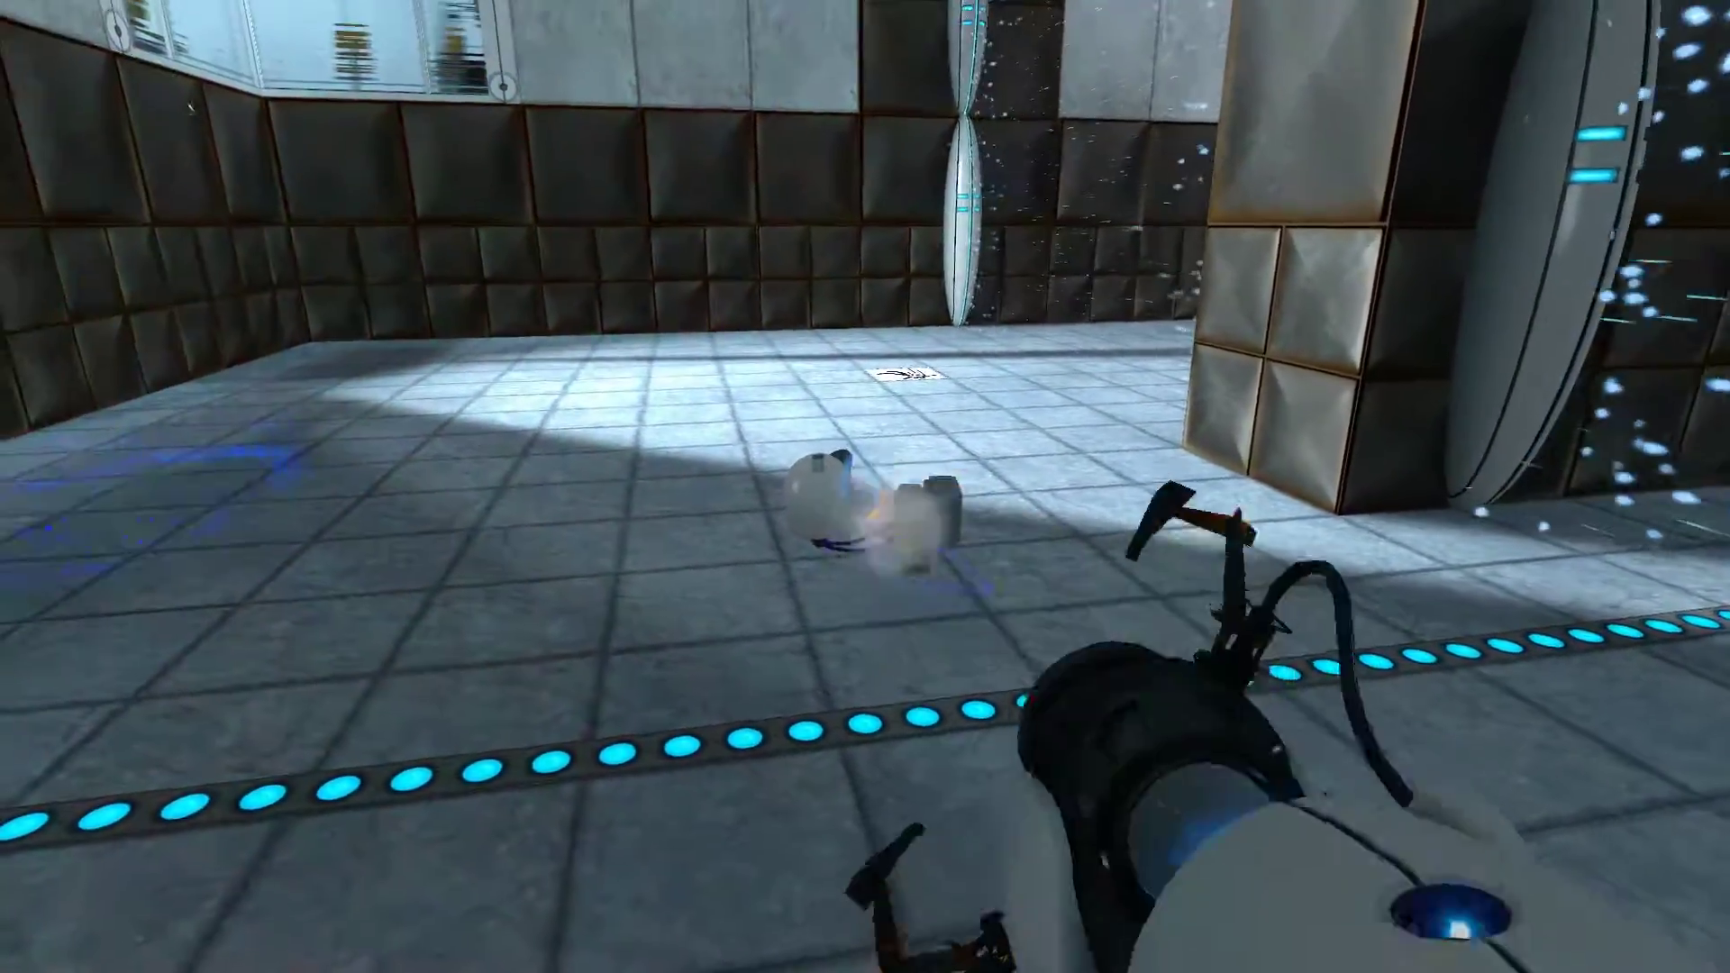
{"action": "left_click", "coordinate": [865, 487]}
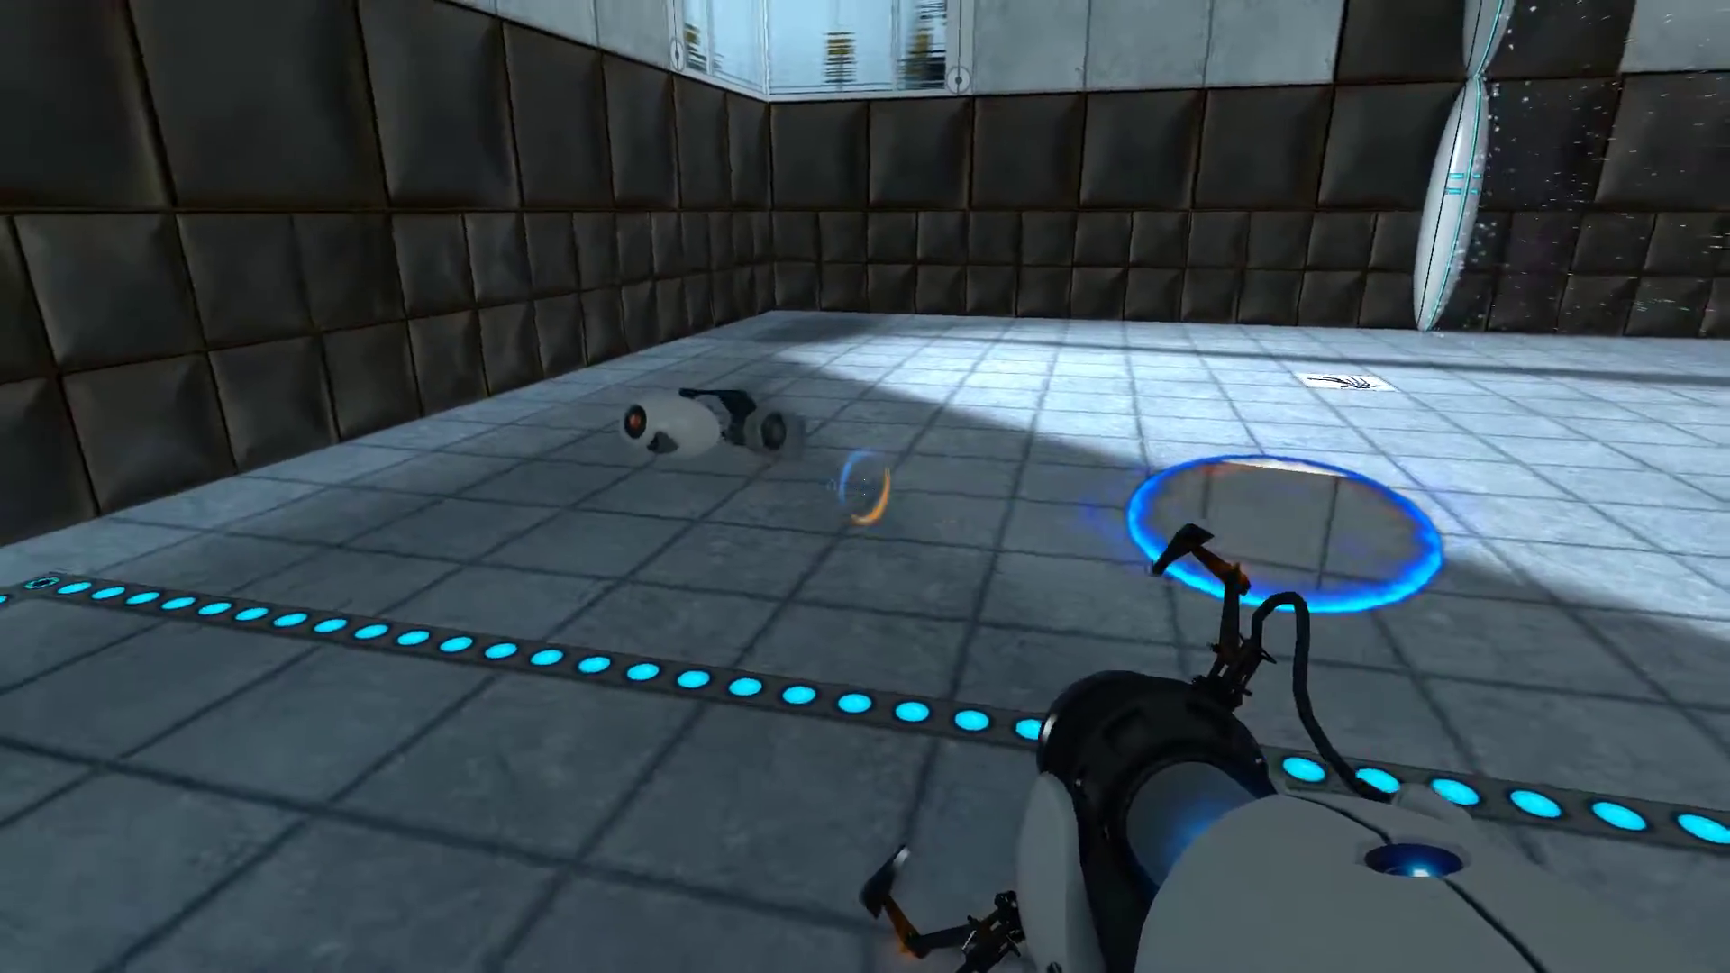
{"action": "left_click", "coordinate": [865, 487]}
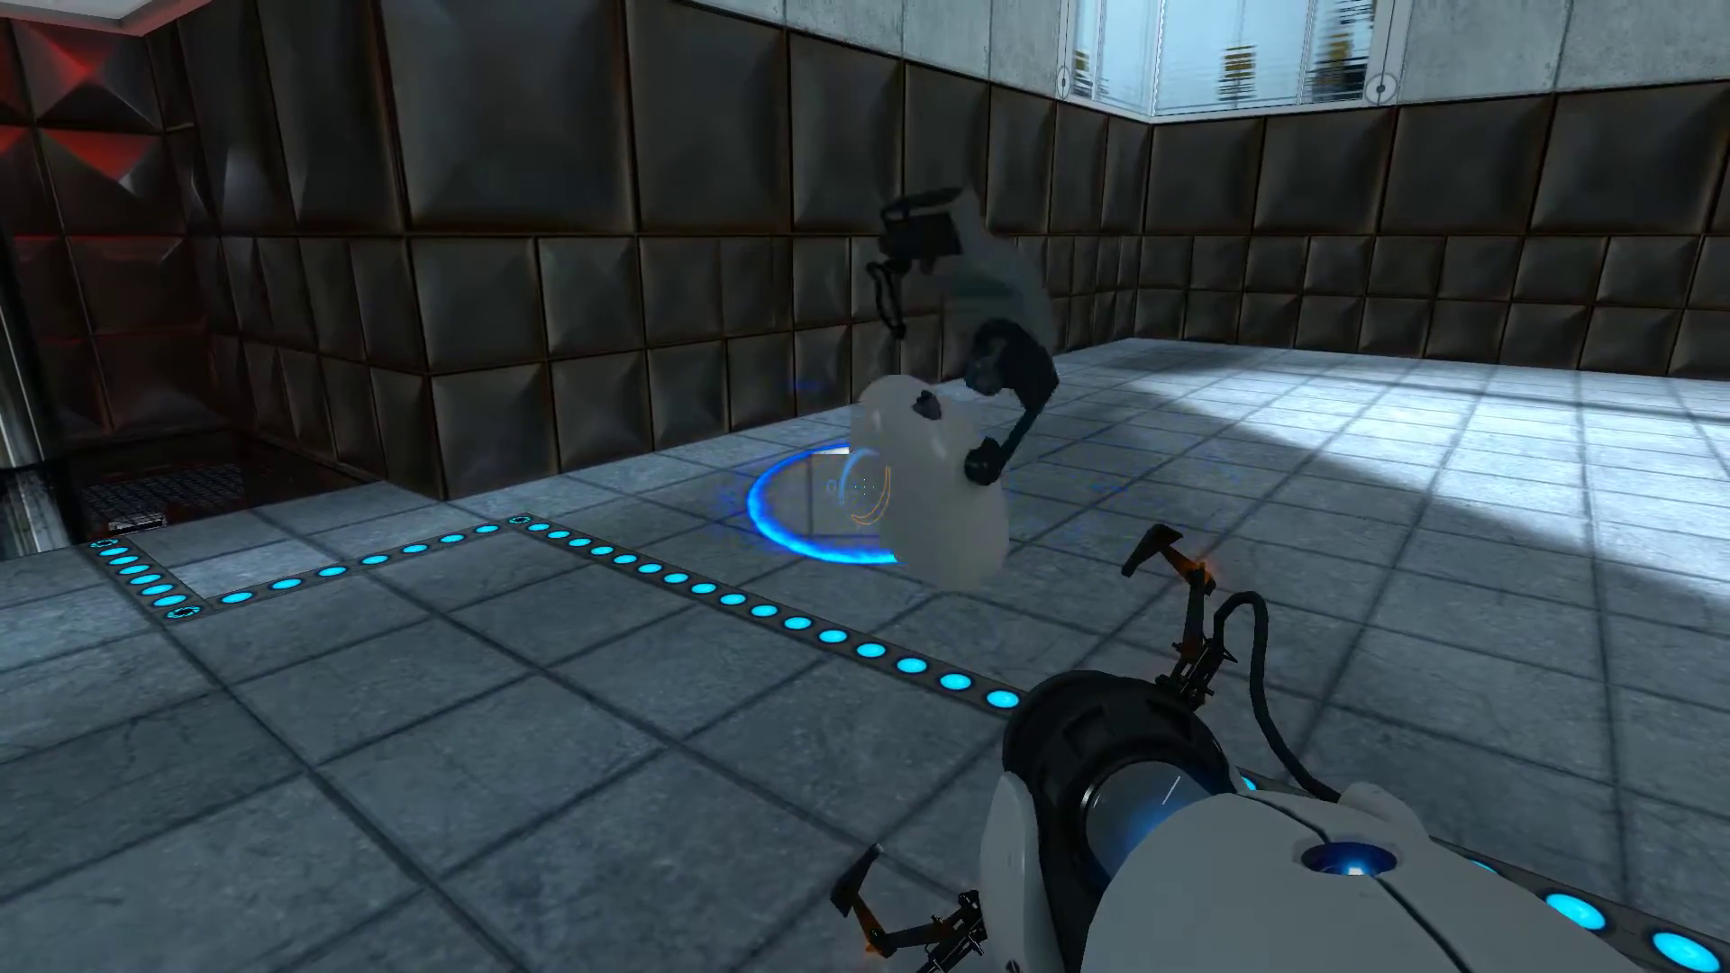
{"action": "left_click", "coordinate": [865, 487]}
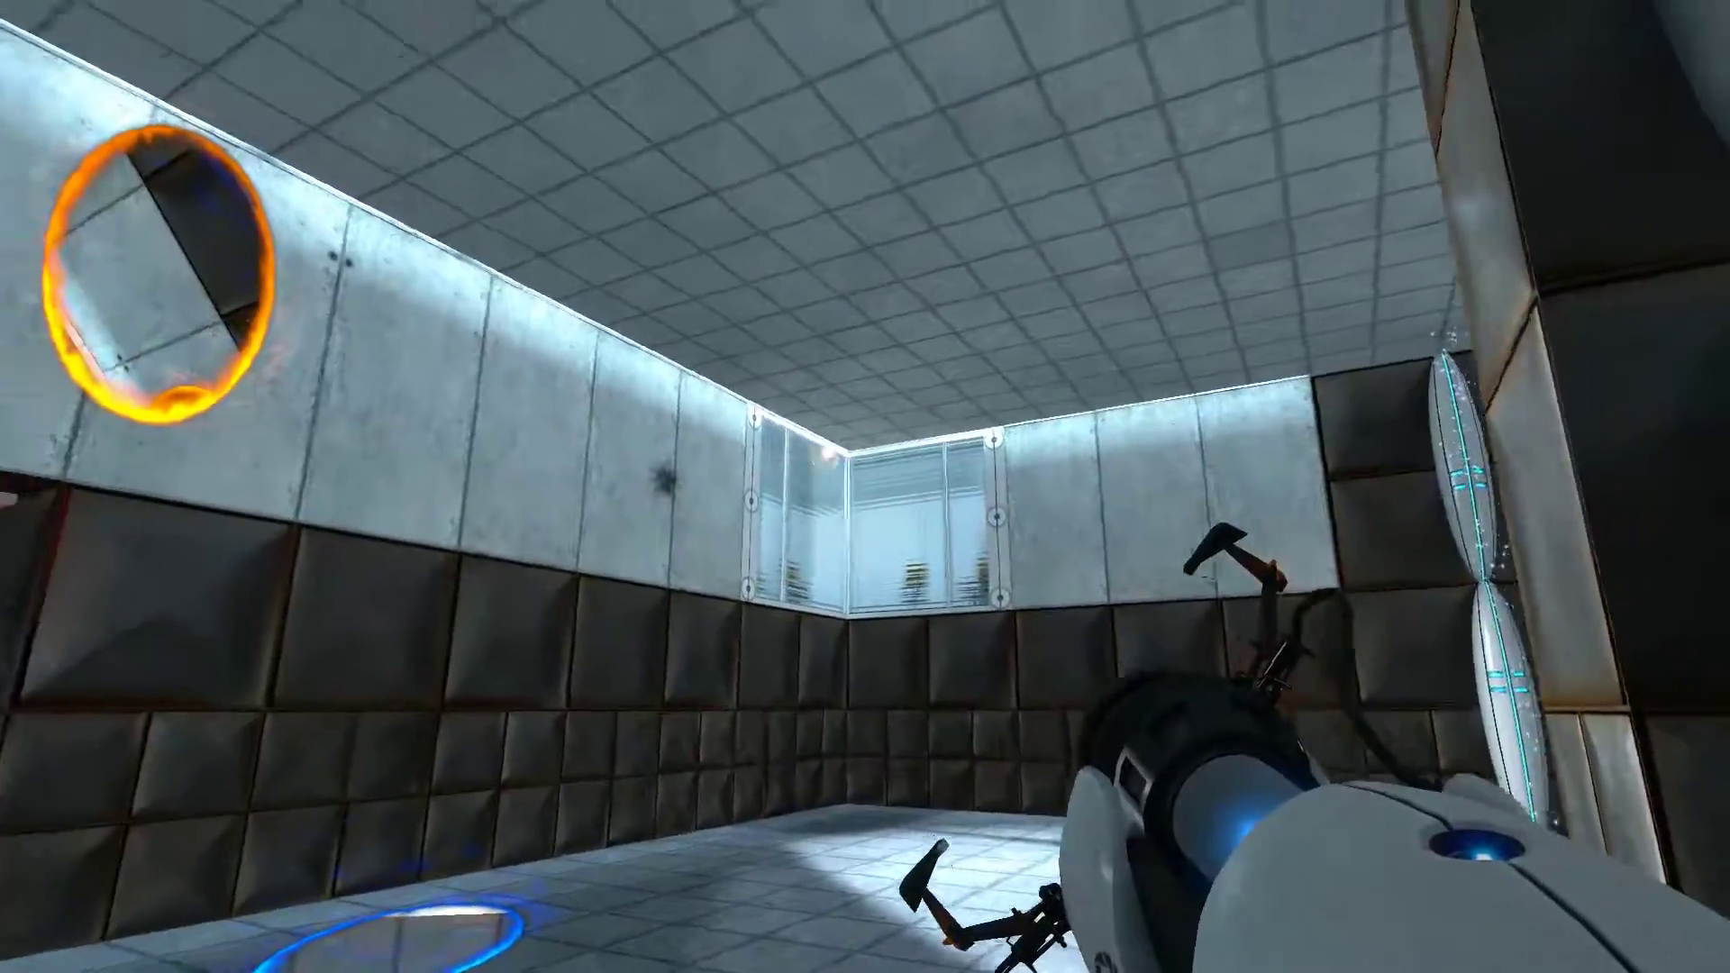
Release the camera and place orange and blue portals on the walls.
{"action": "right_click", "coordinate": [865, 487]}
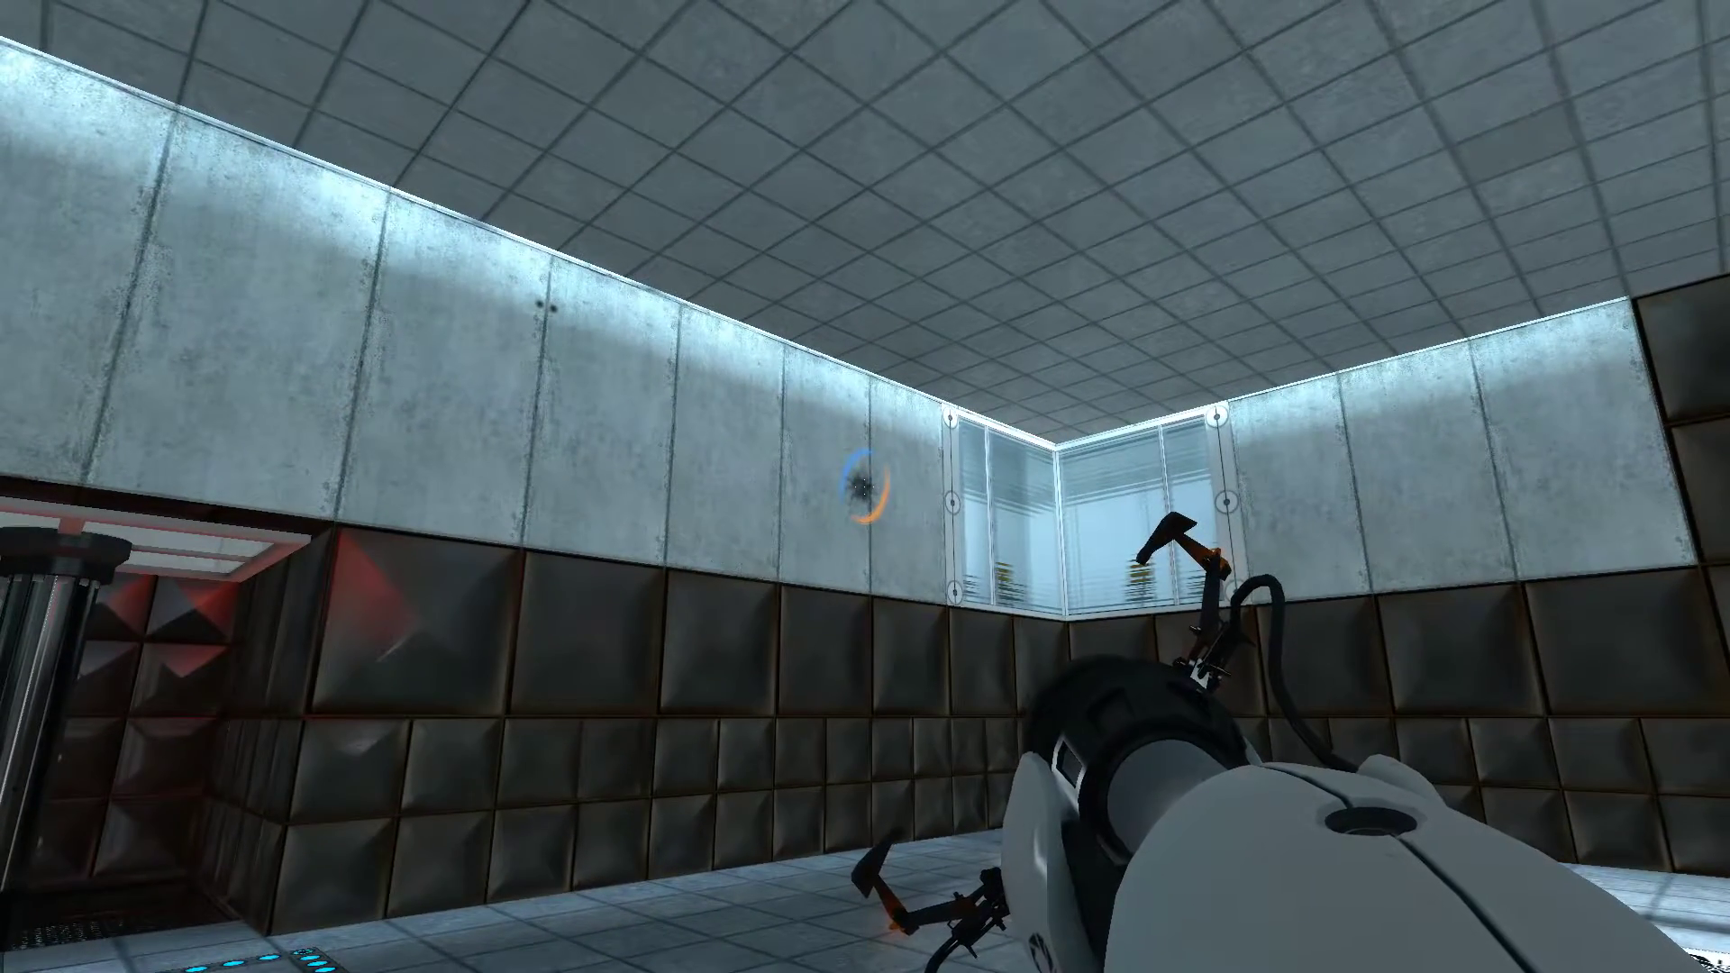
{"action": "left_click", "coordinate": [865, 486]}
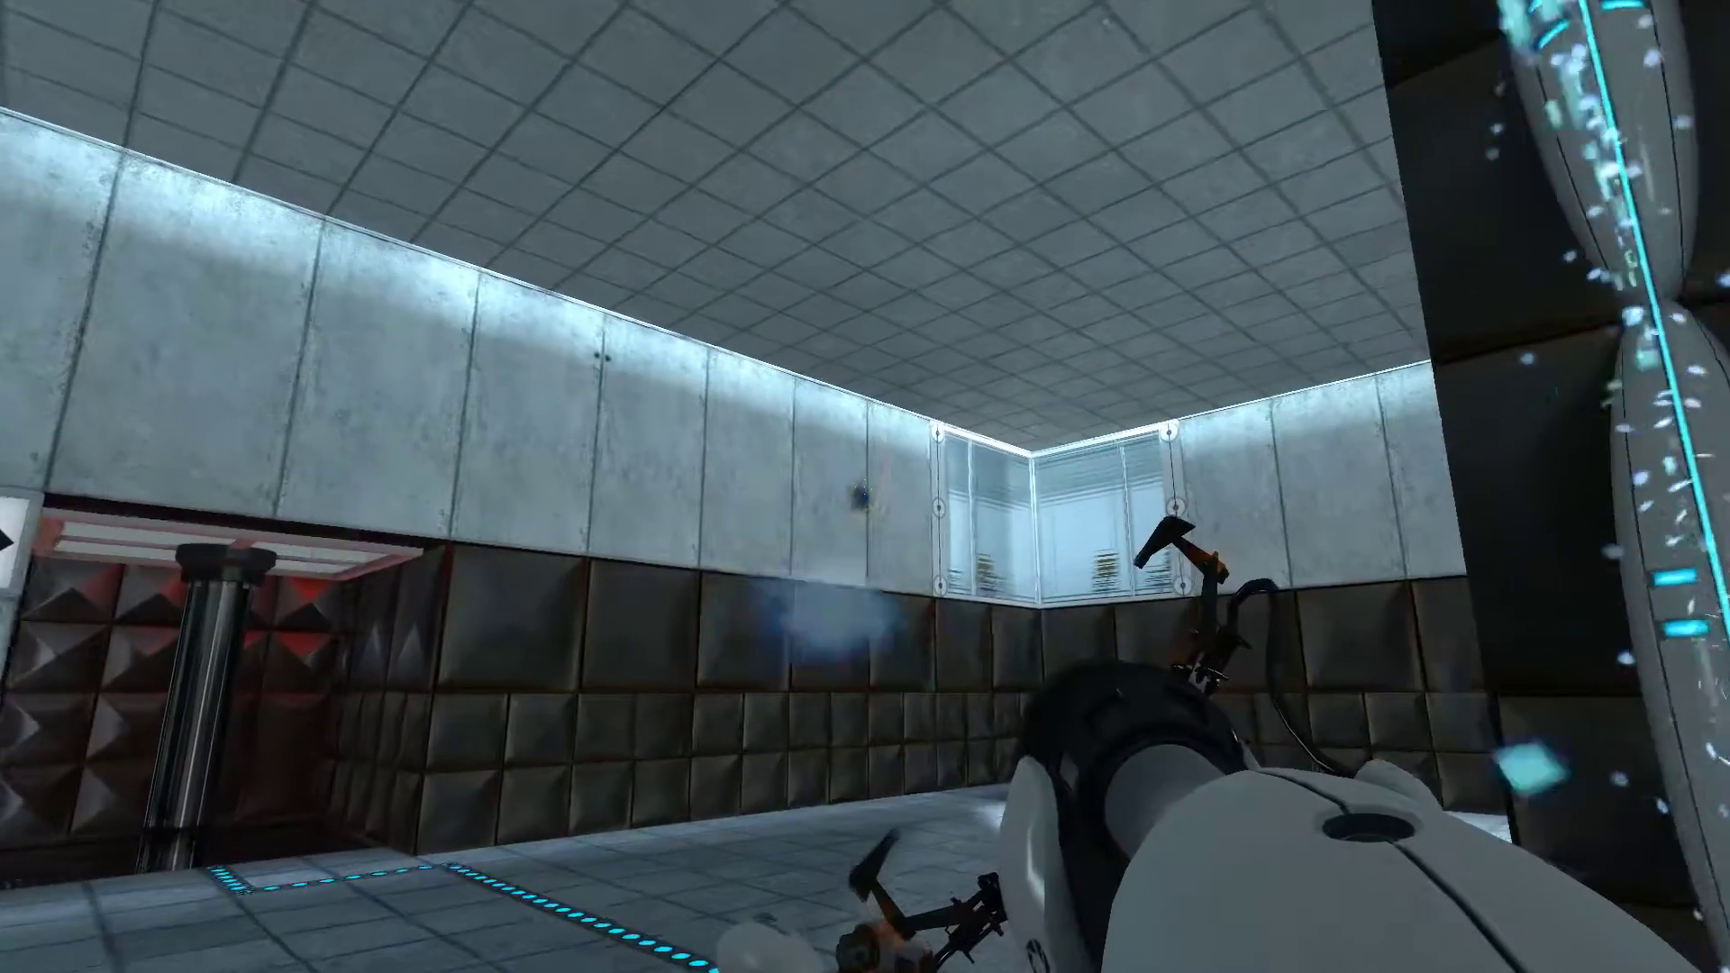
{"action": "right_click", "coordinate": [865, 487]}
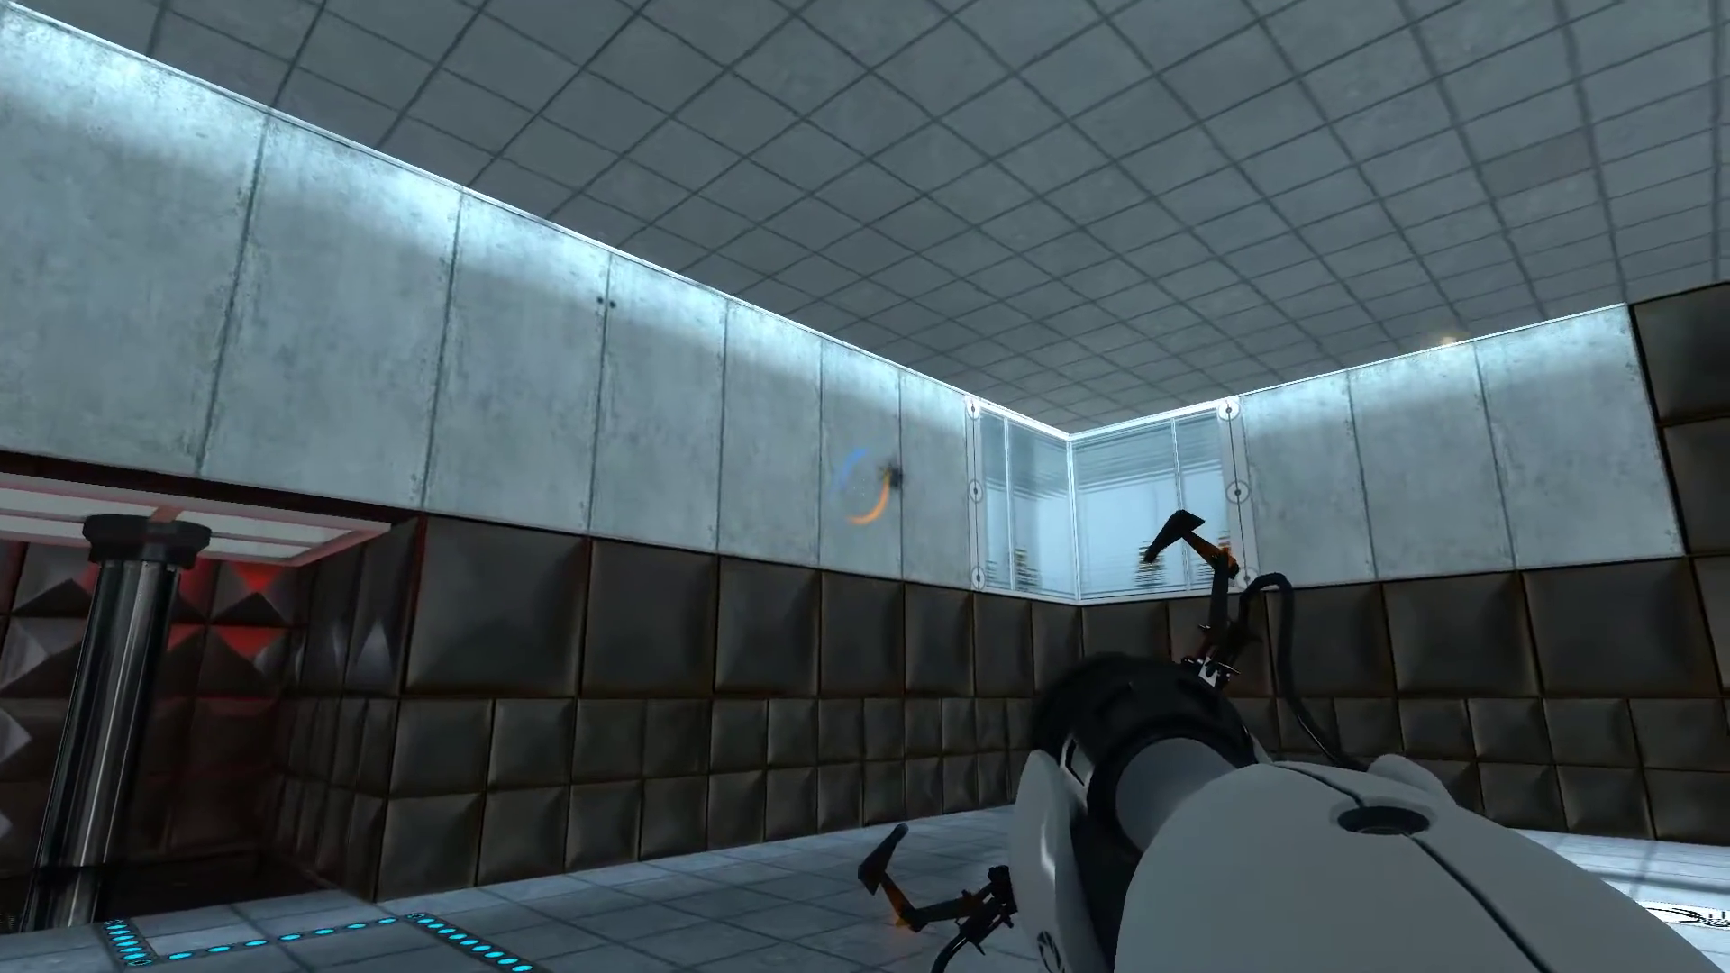
{"action": "left_click", "coordinate": [865, 487]}
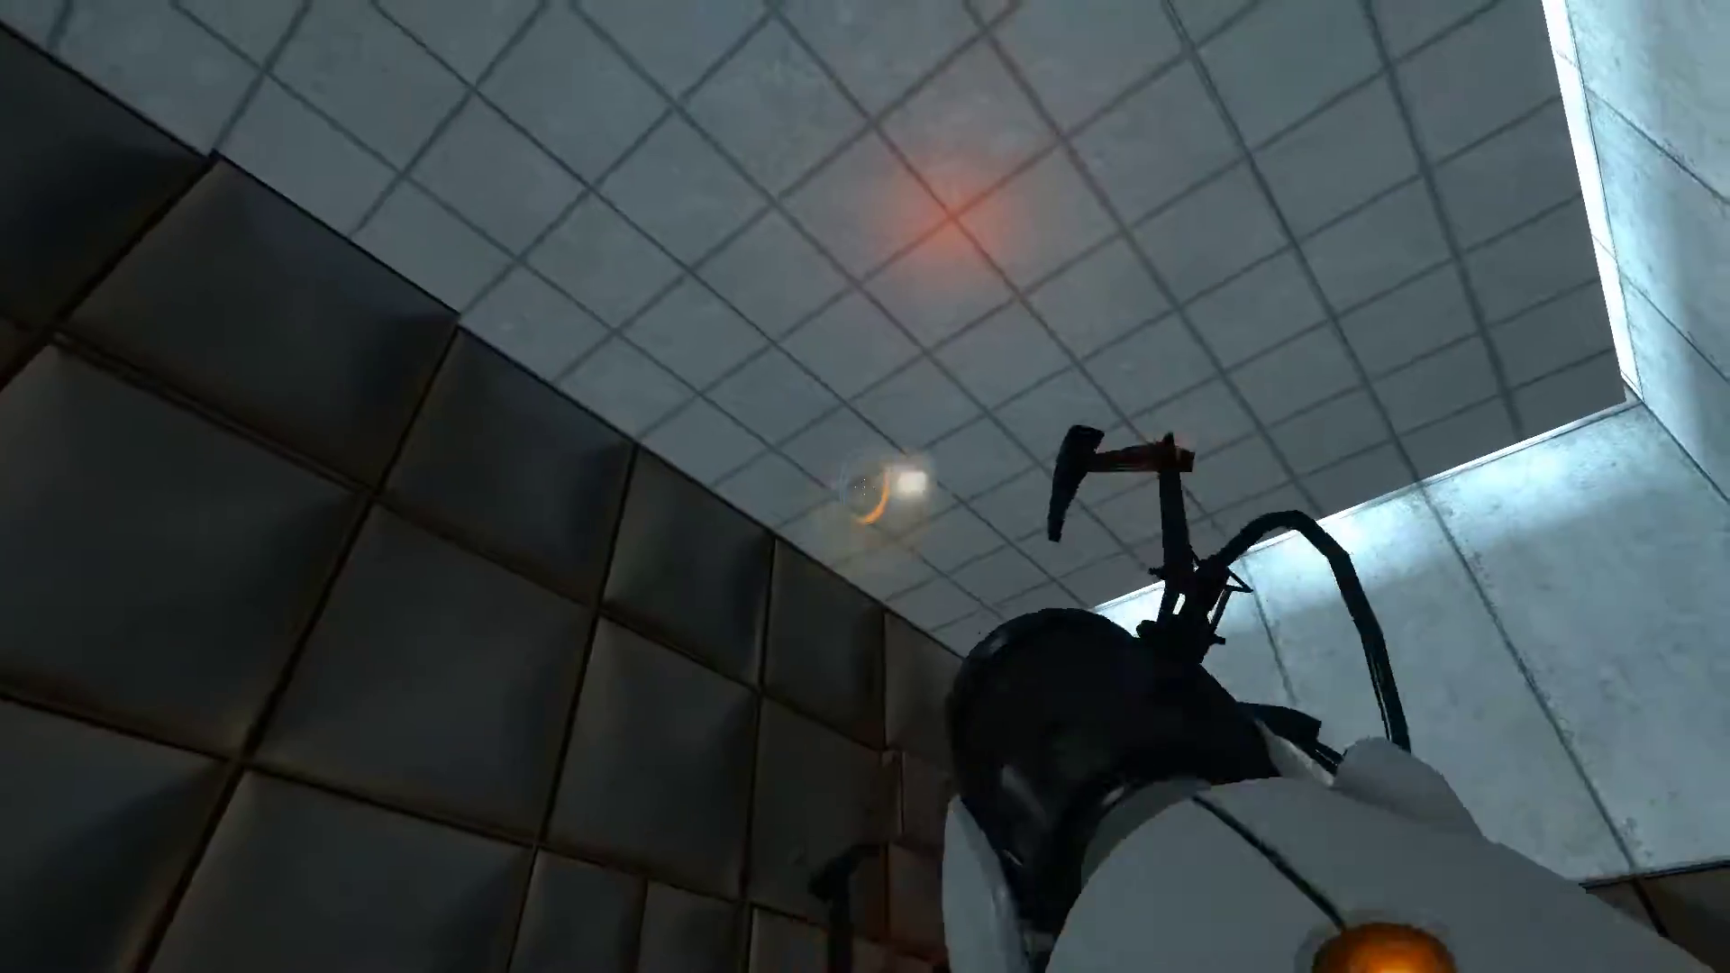
Place blue portals on the ceiling and walls, and an orange one beside the exit sign.
{"action": "left_click", "coordinate": [865, 488]}
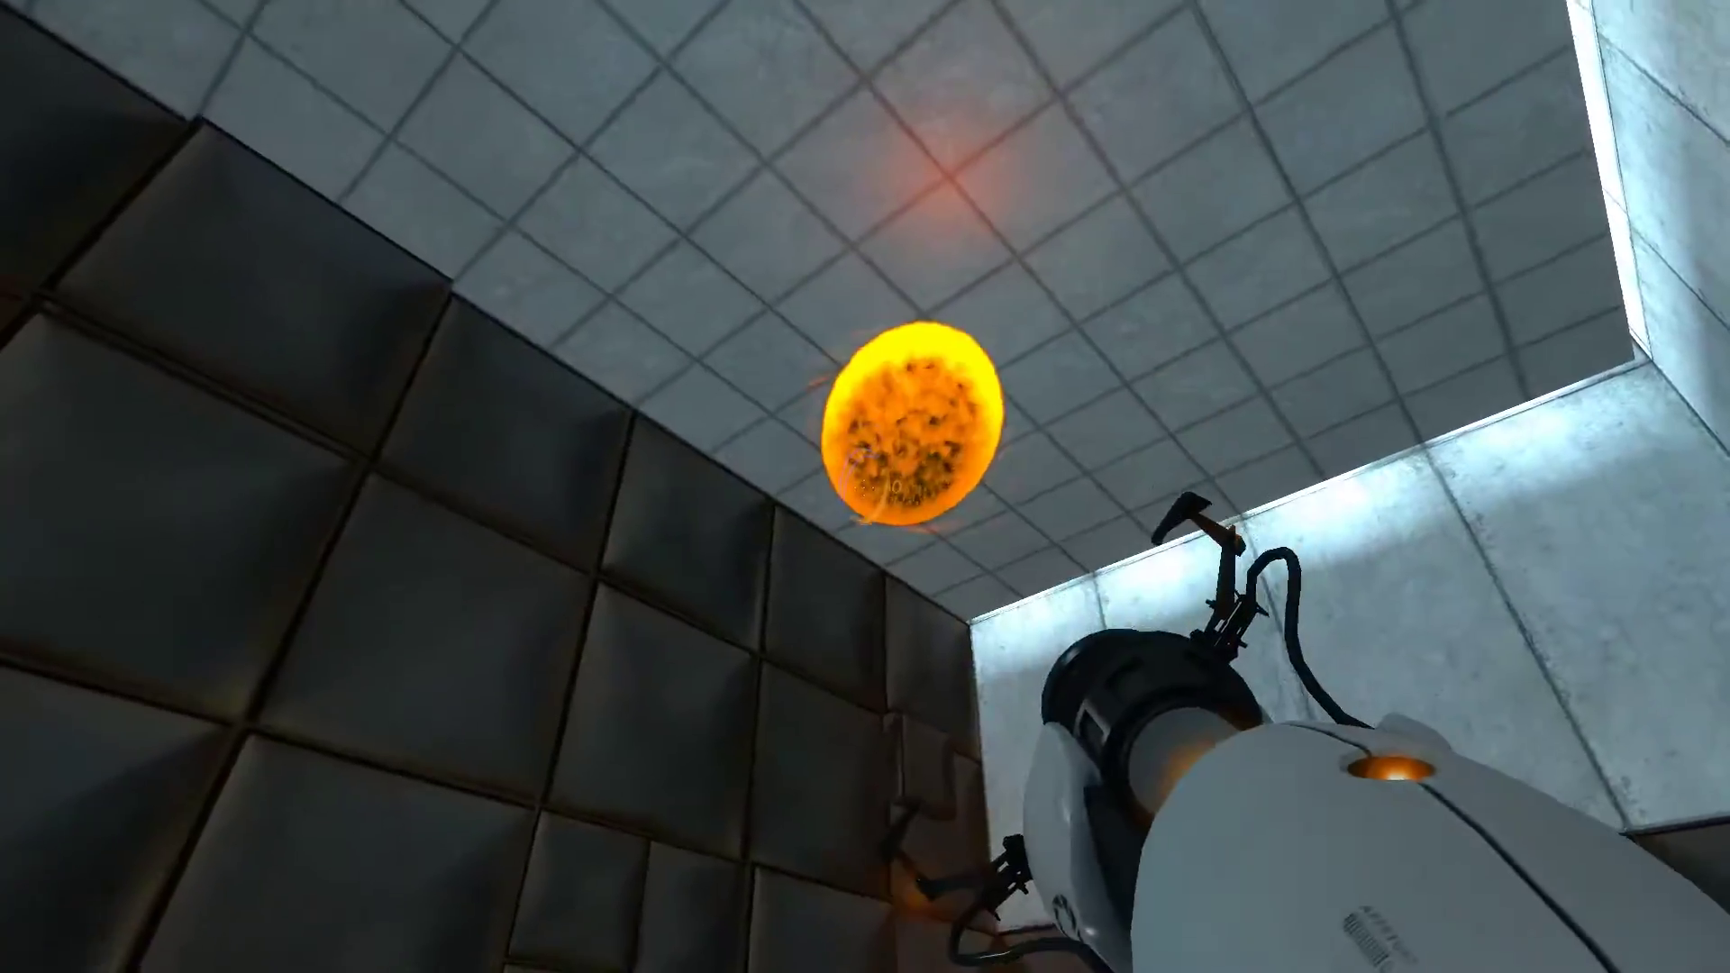
{"action": "left_click", "coordinate": [865, 487]}
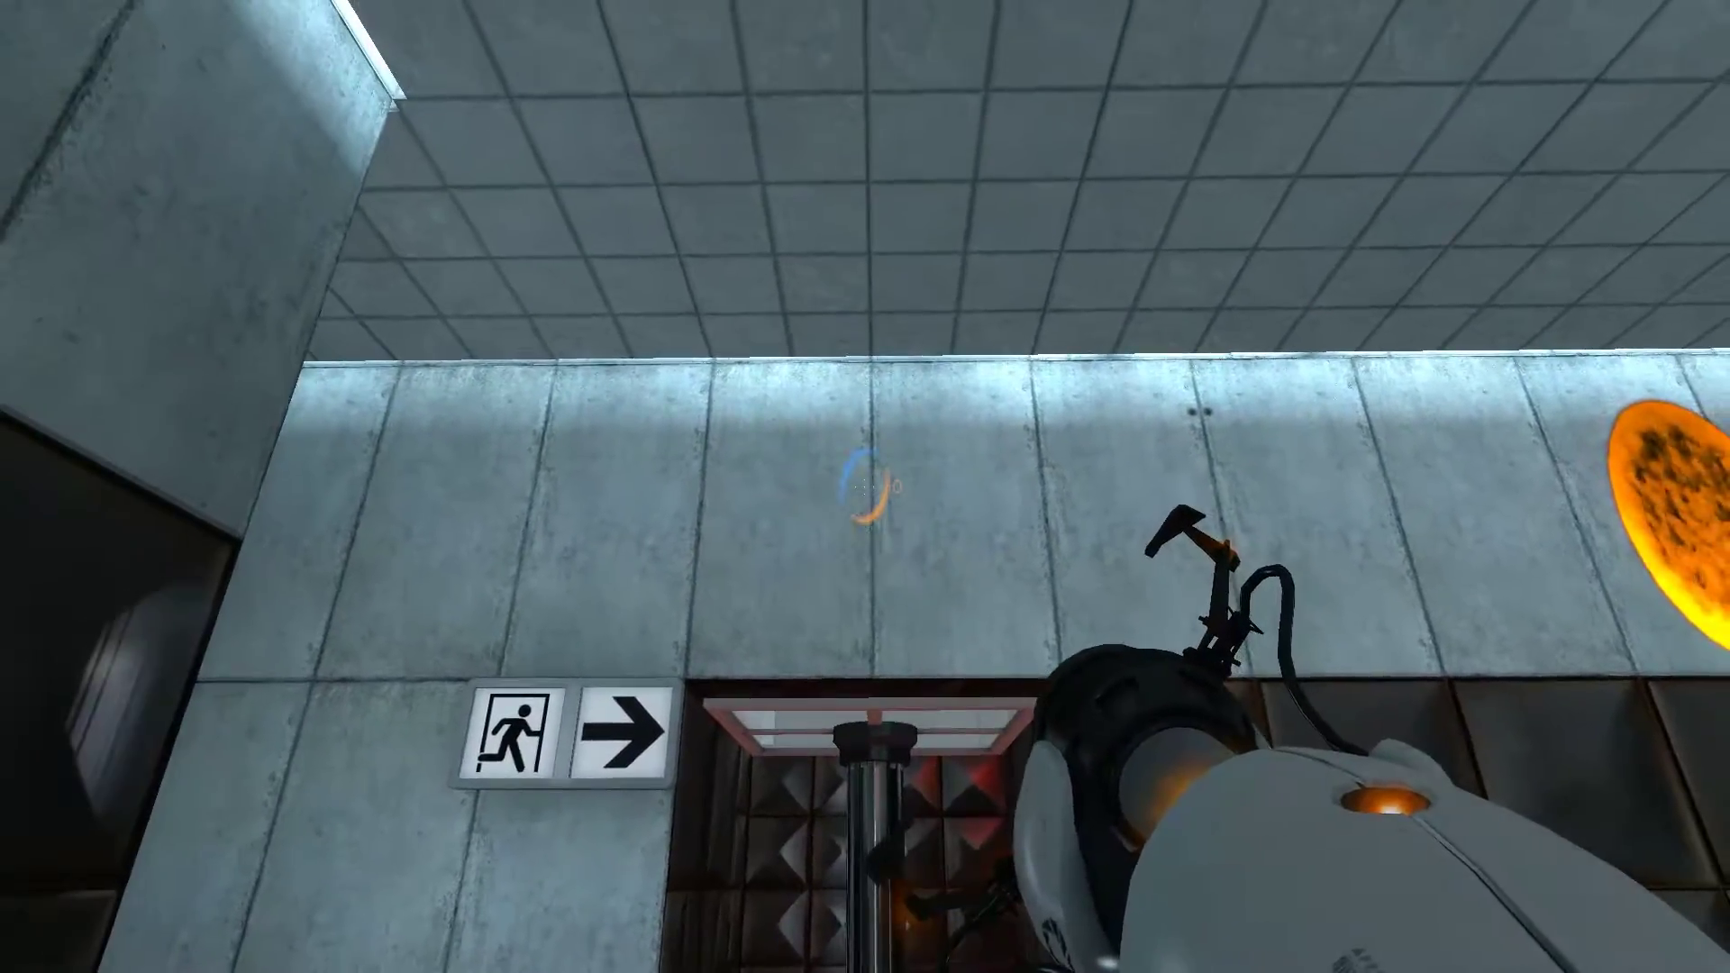
{"action": "right_click", "coordinate": [865, 487]}
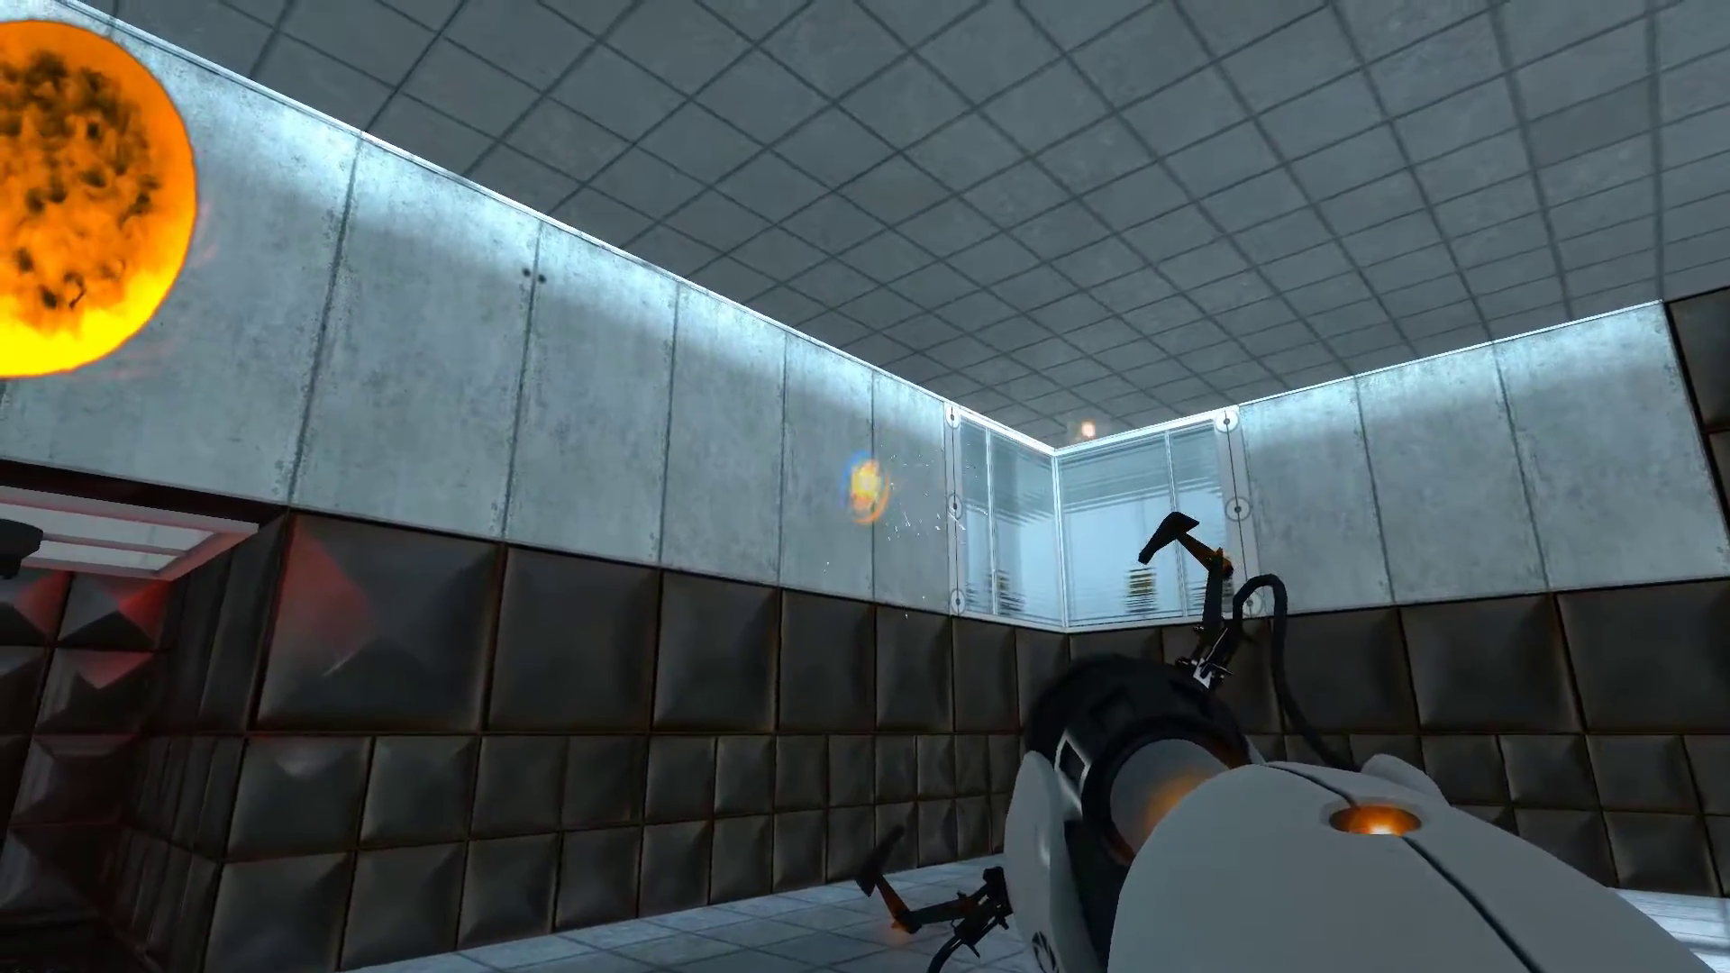
{"action": "left_click", "coordinate": [864, 487]}
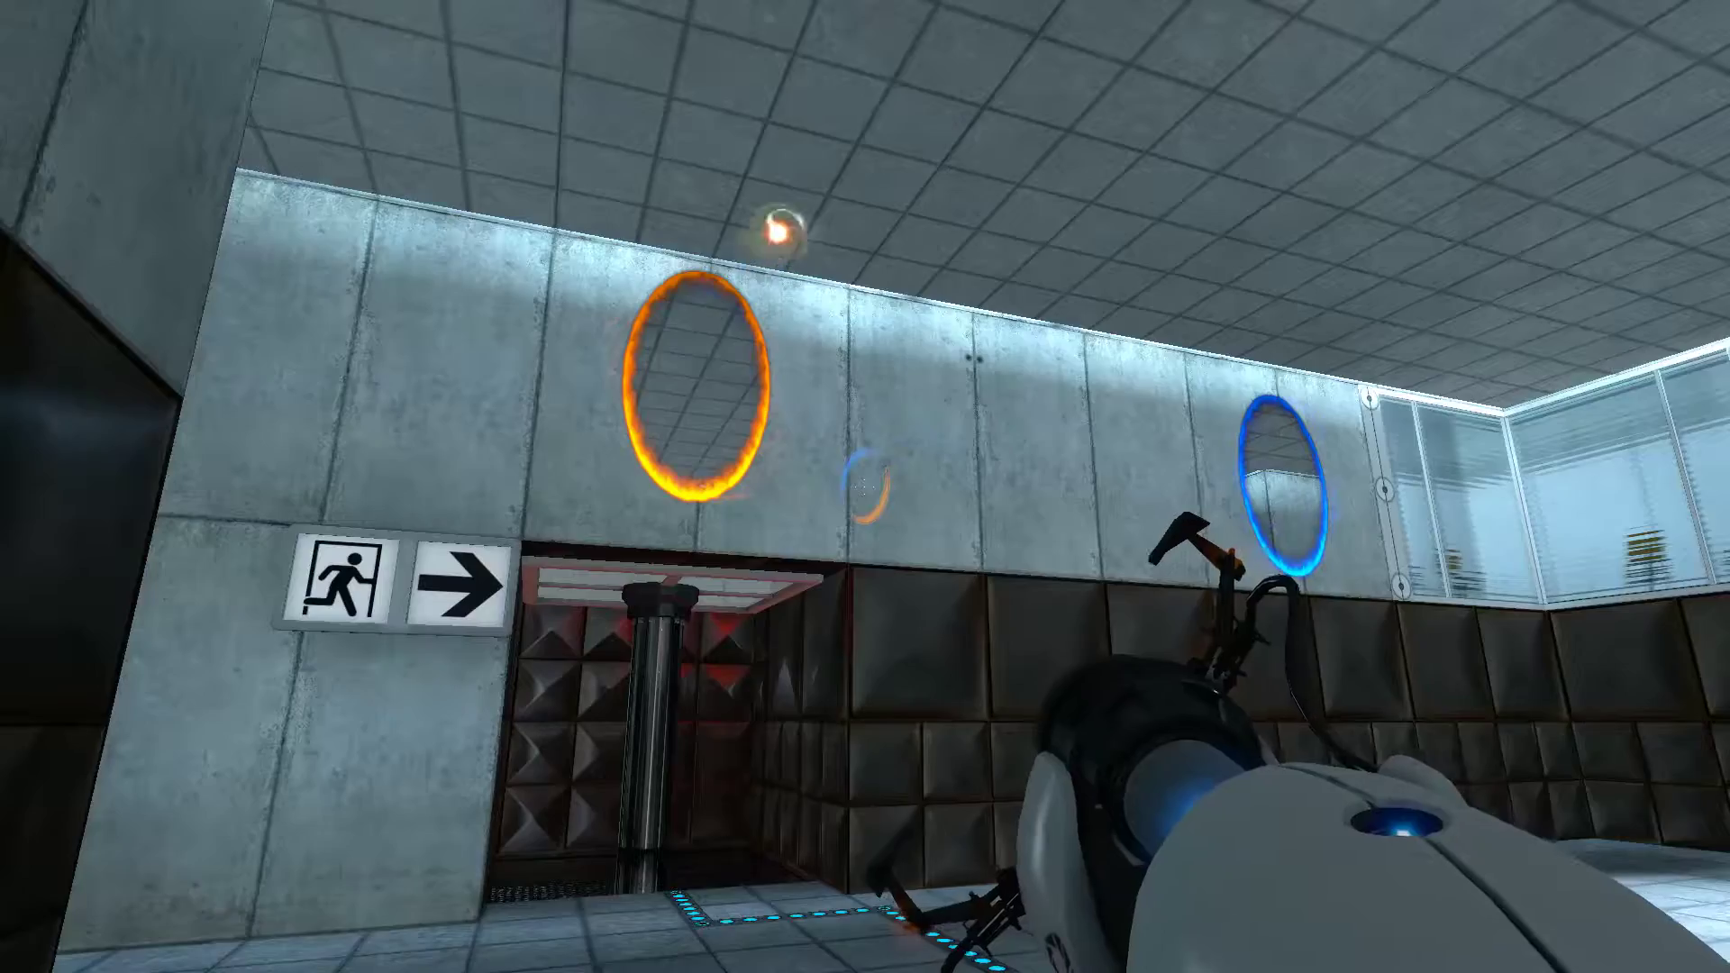
{"action": "right_click", "coordinate": [865, 487]}
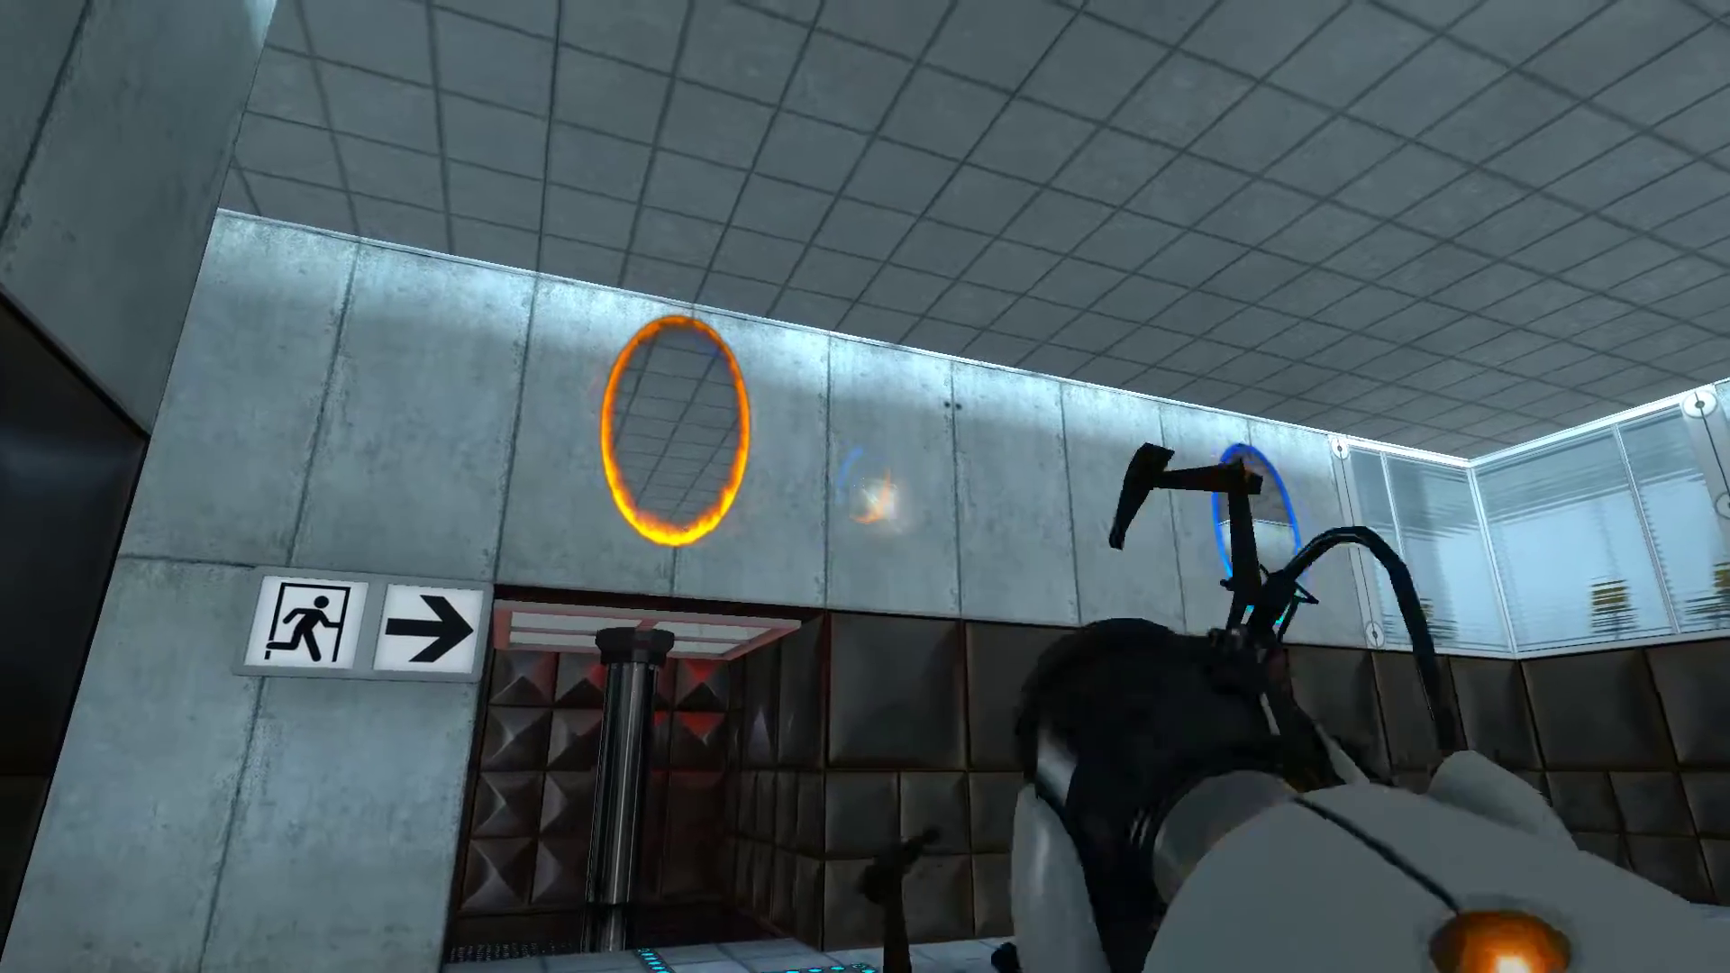
{"action": "left_click", "coordinate": [865, 487]}
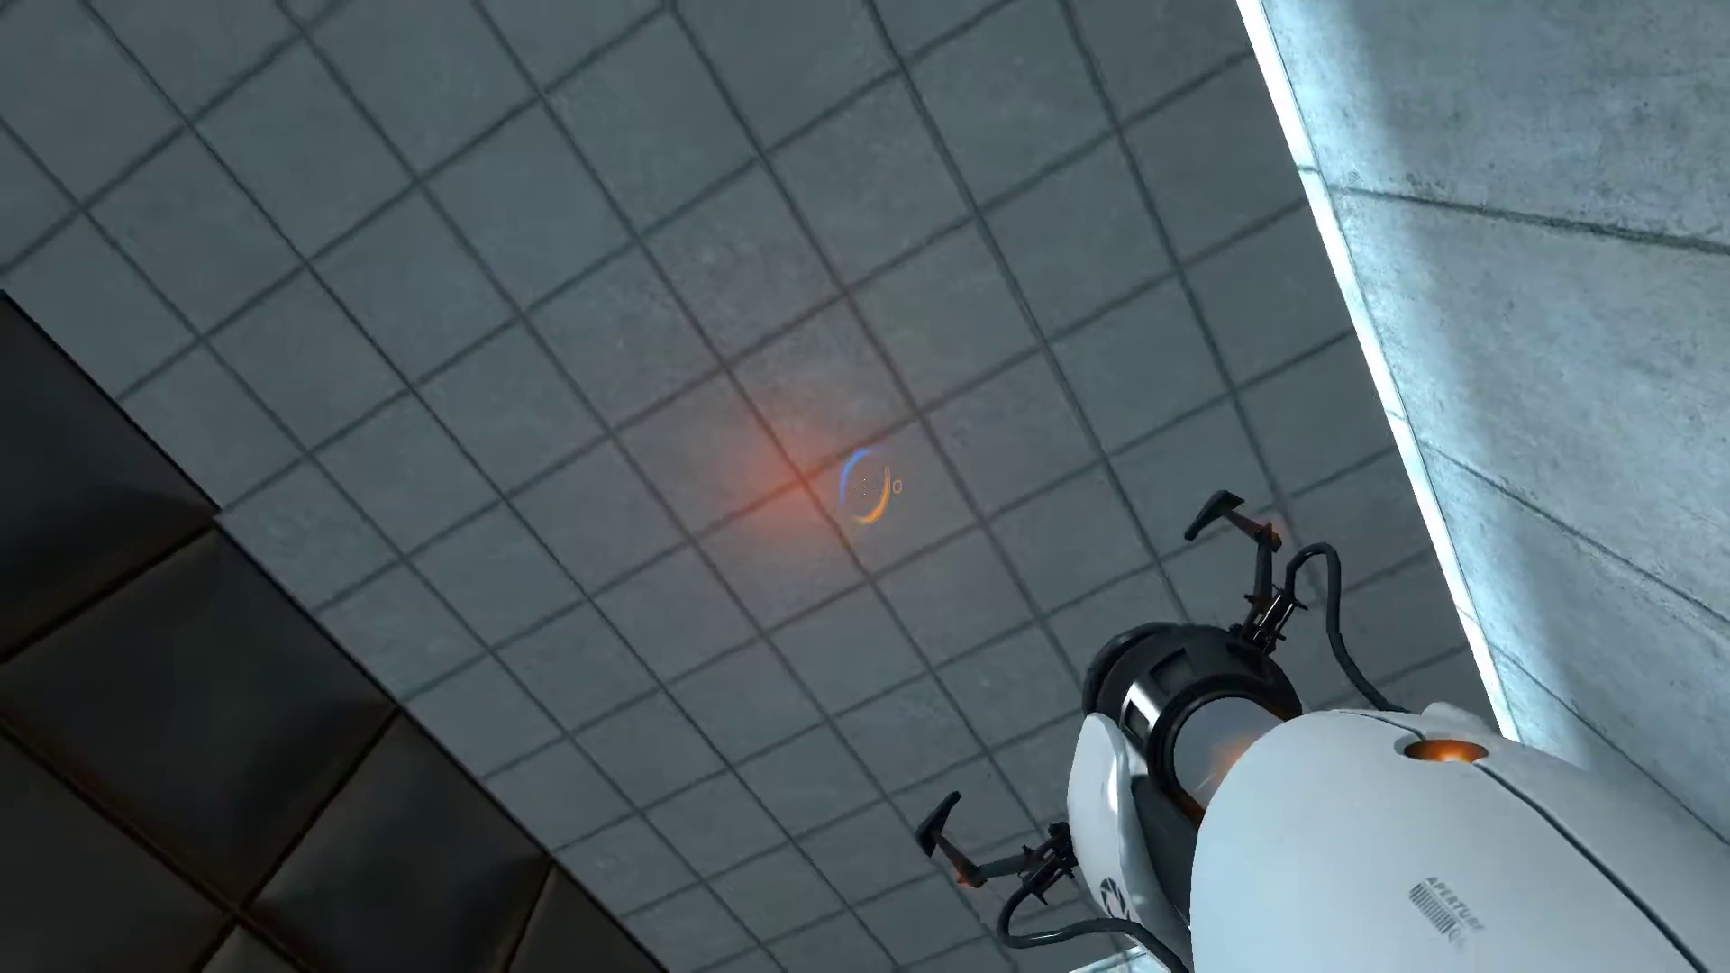
Open a blue portal on the ceiling above the pit.
{"action": "left_click", "coordinate": [866, 487]}
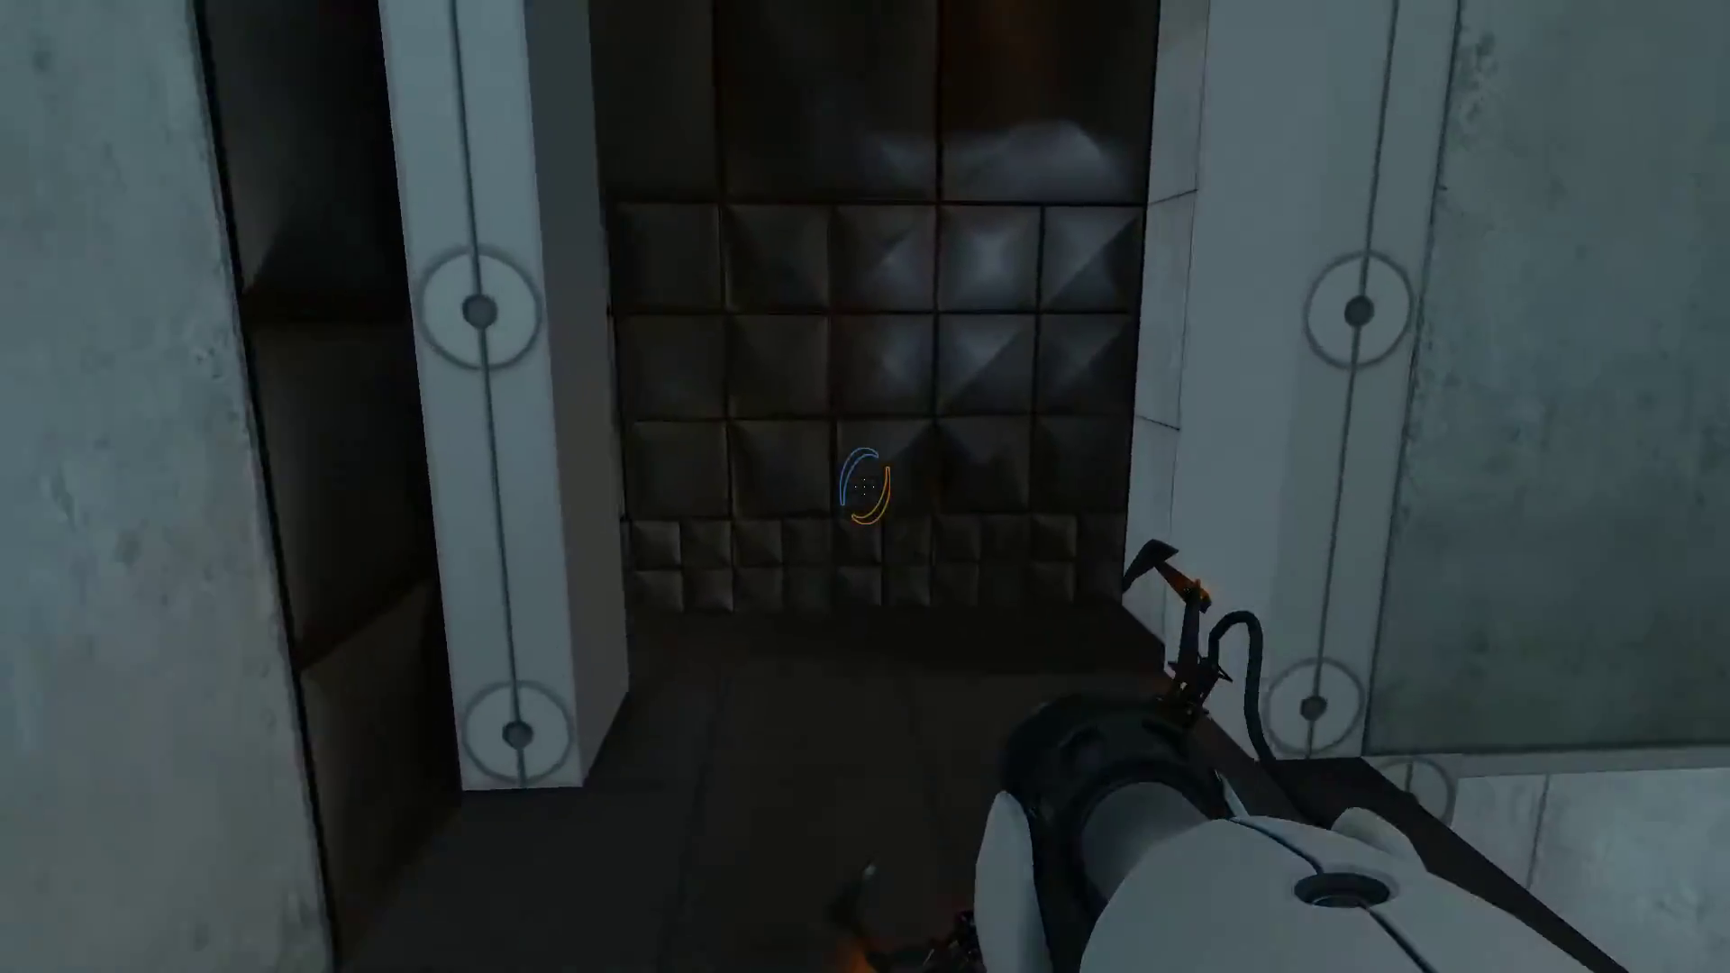
Place an orange portal on the concrete panel, enter the stepped chamber and drop through a blue portal.
{"action": "right_click", "coordinate": [866, 488]}
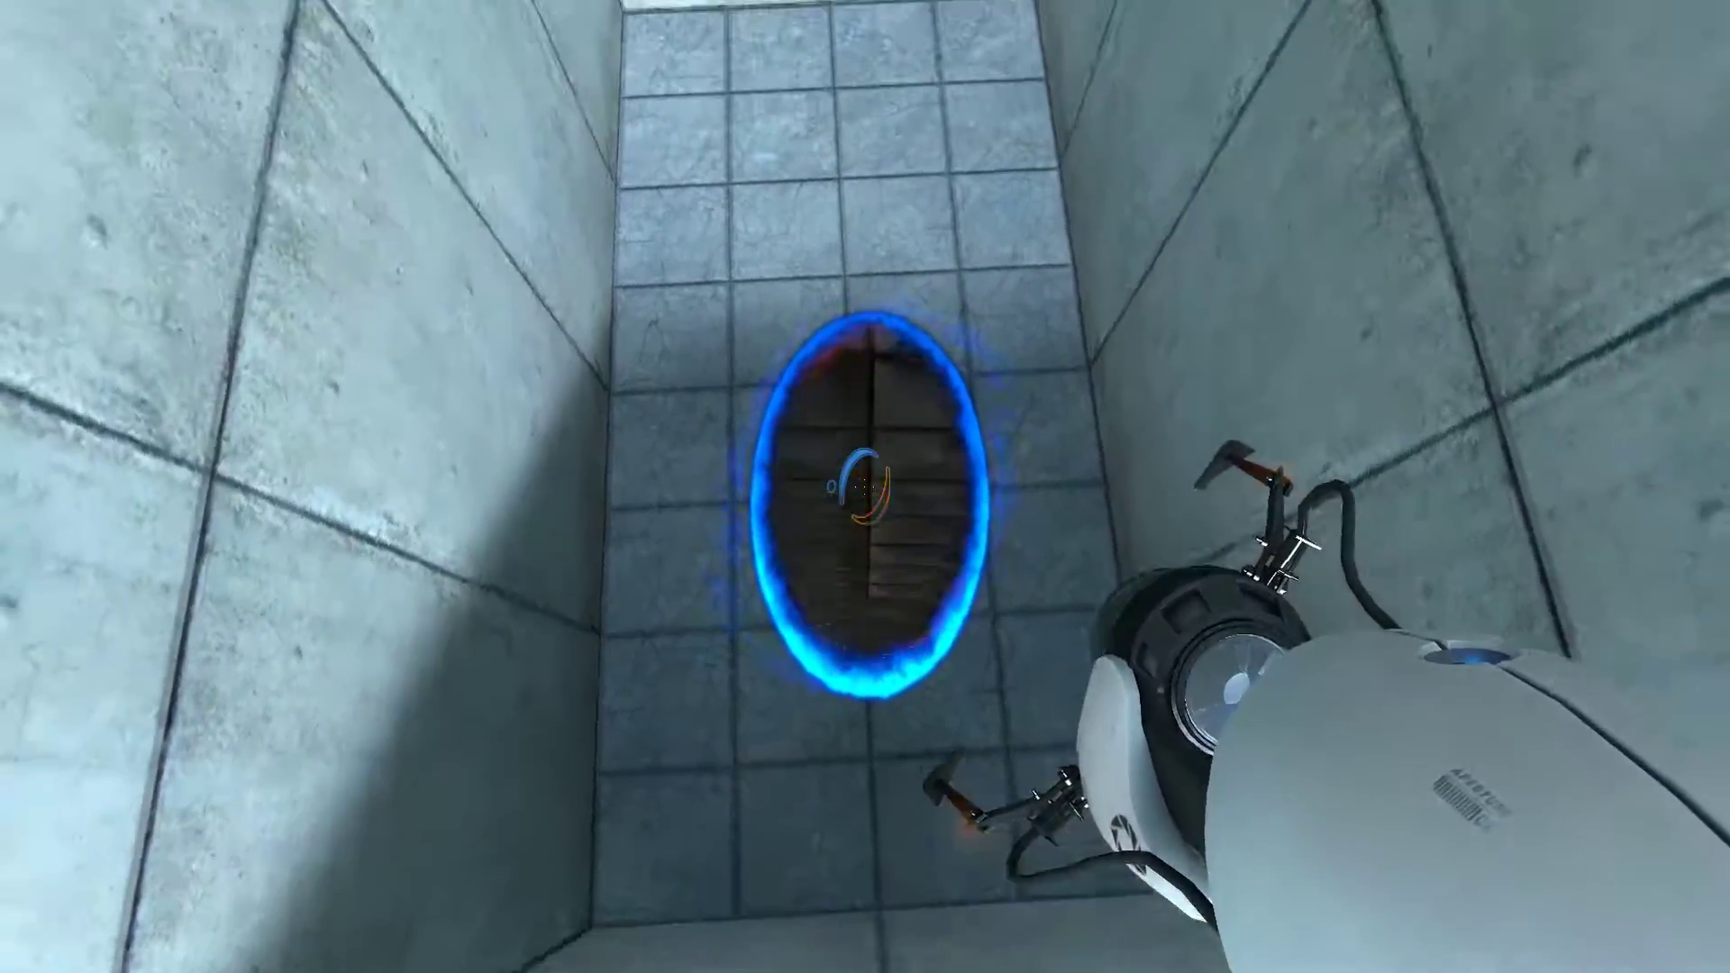
{"action": "key", "text": "w"}
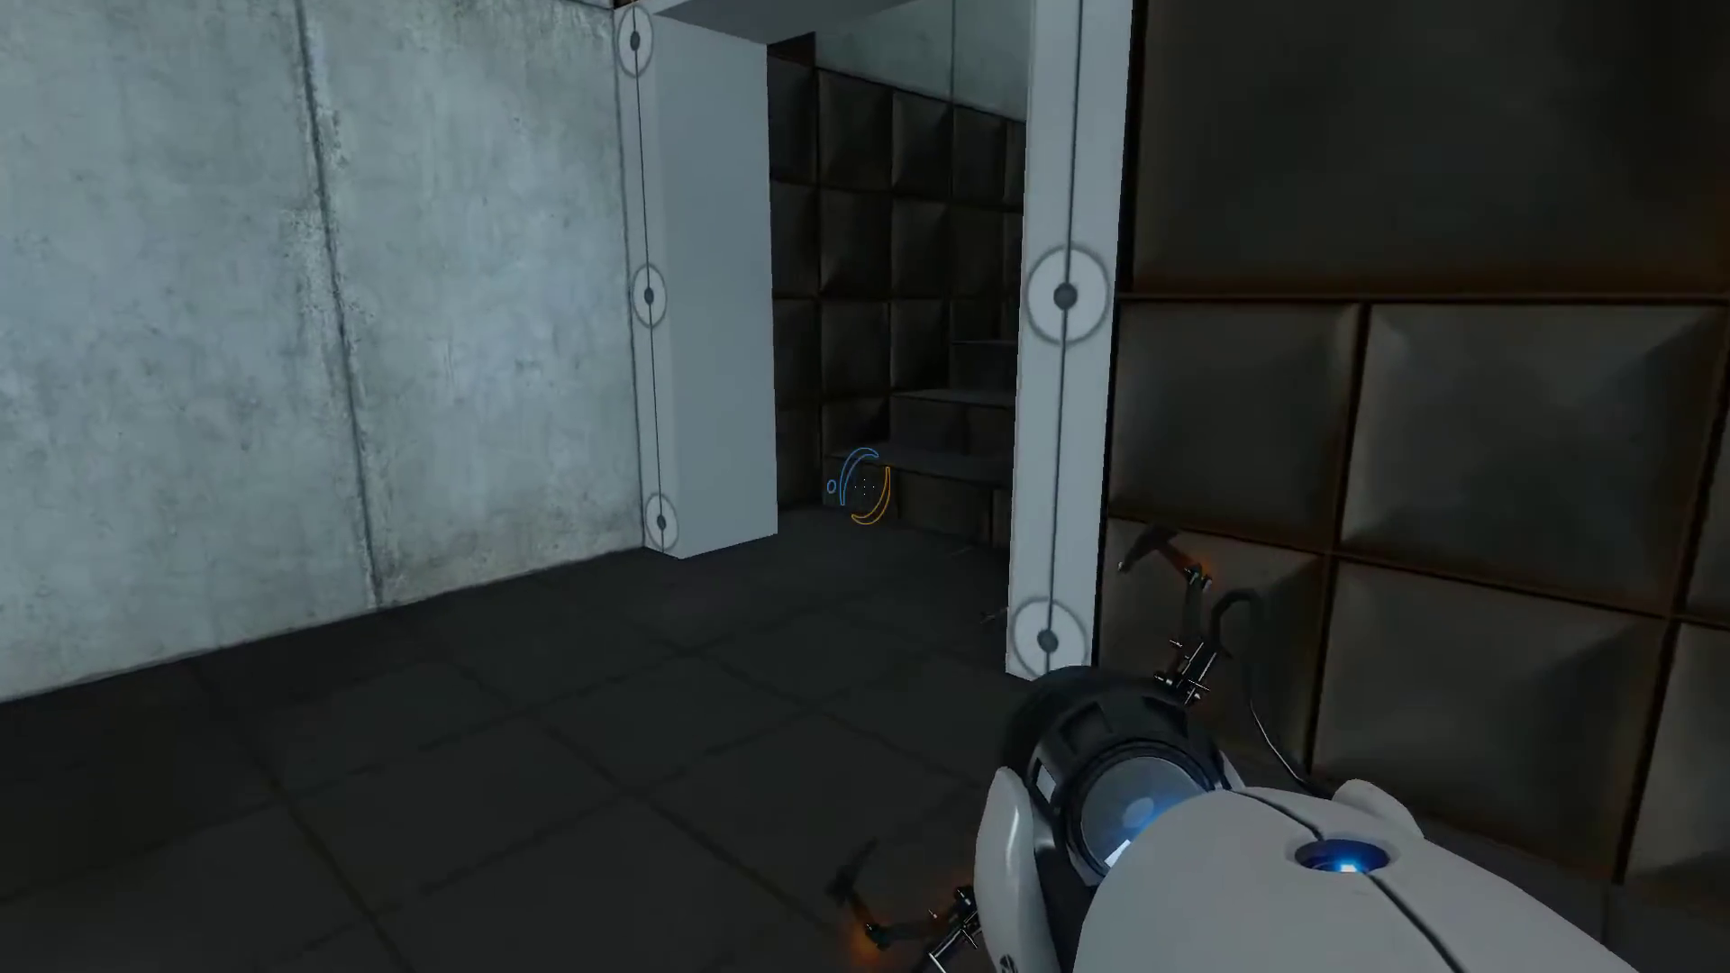
{"action": "key", "text": "w"}
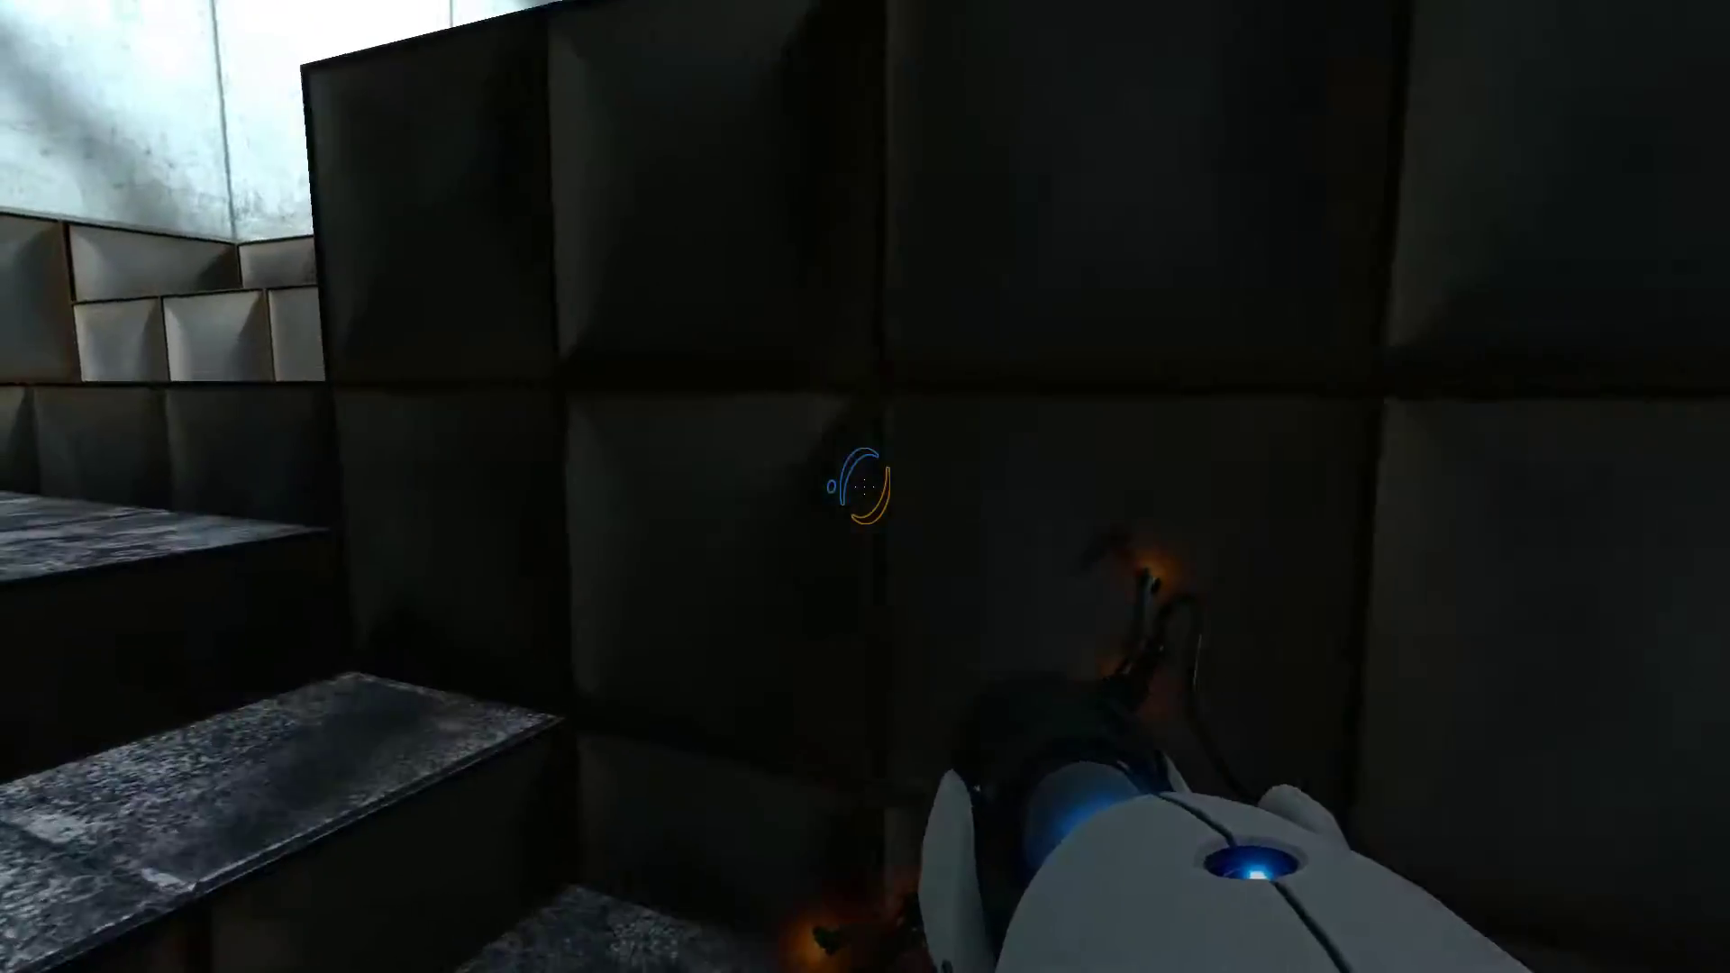
{"action": "left_click", "coordinate": [864, 487]}
{"action": "key", "text": "w"}
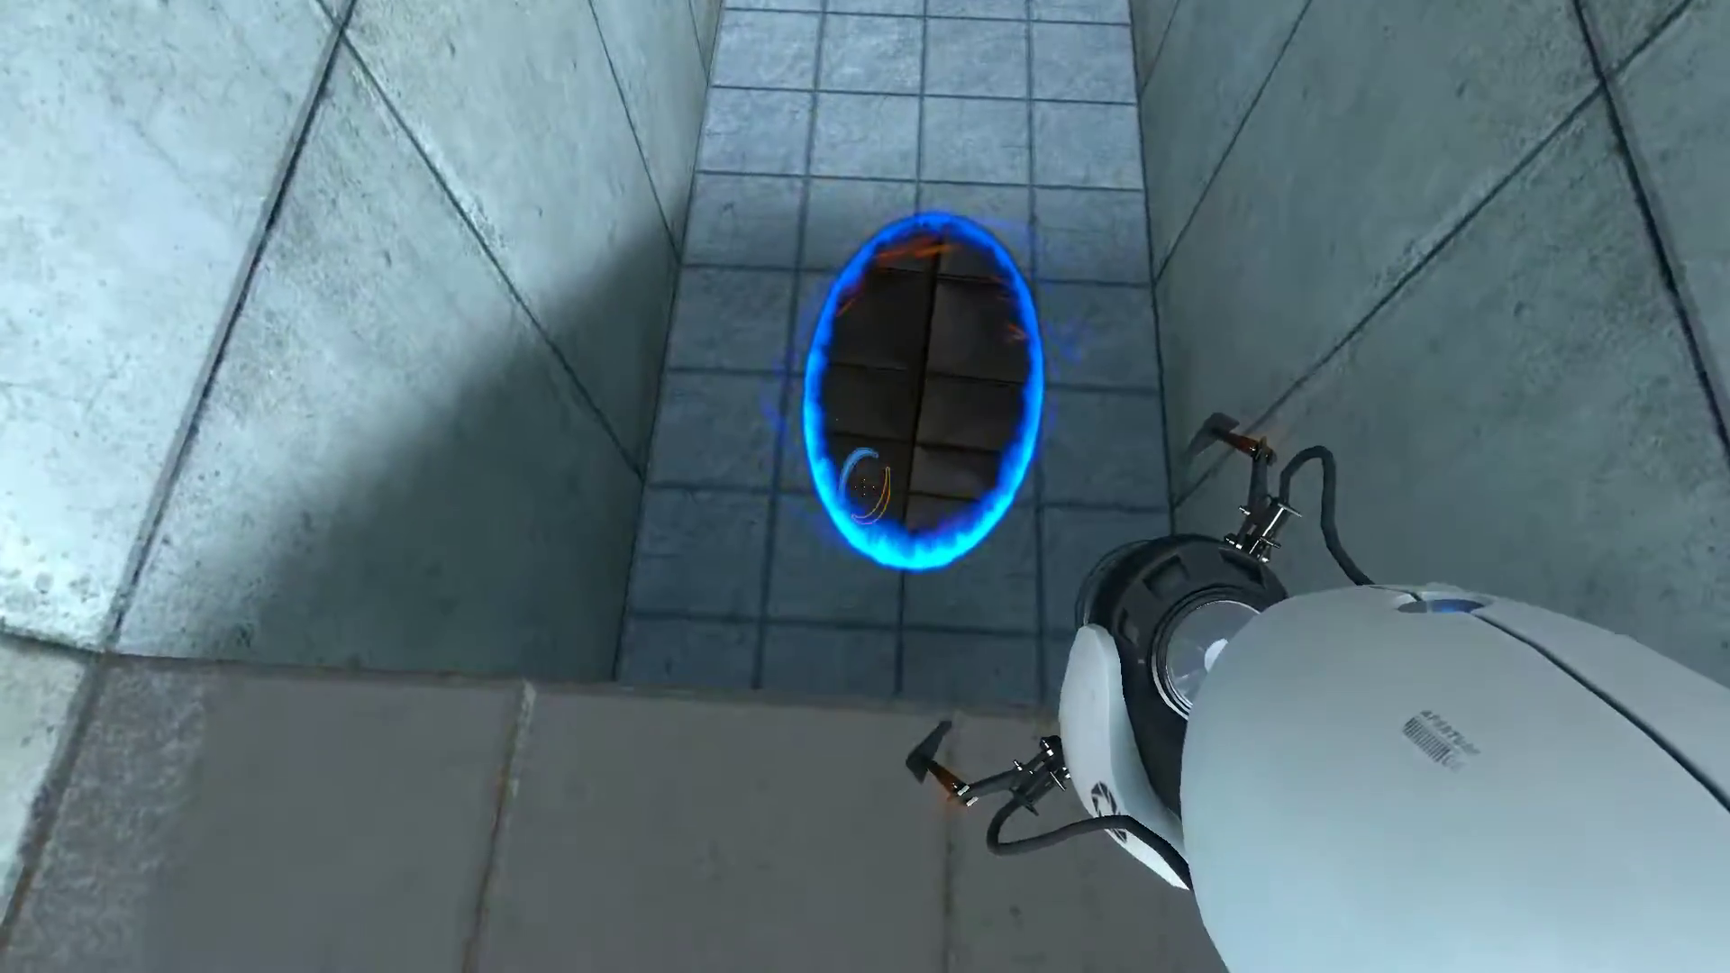
{"action": "key", "text": "w"}
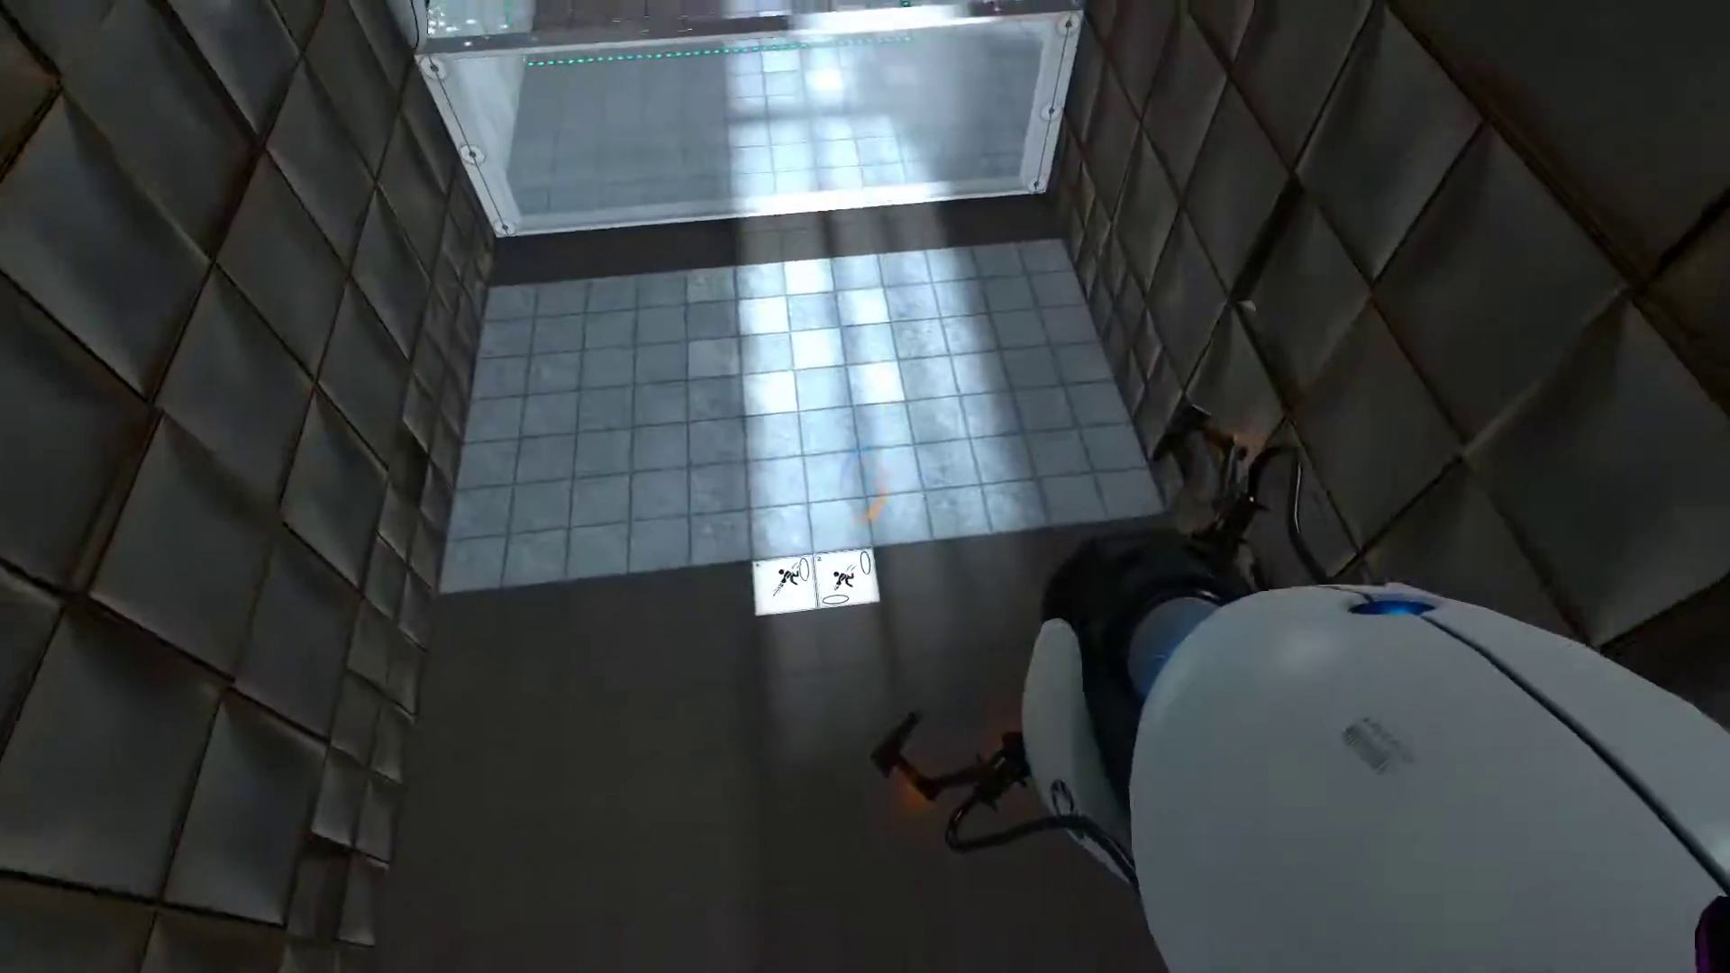
Open blue portals on the pit floors below to keep falling.
{"action": "left_click", "coordinate": [865, 486]}
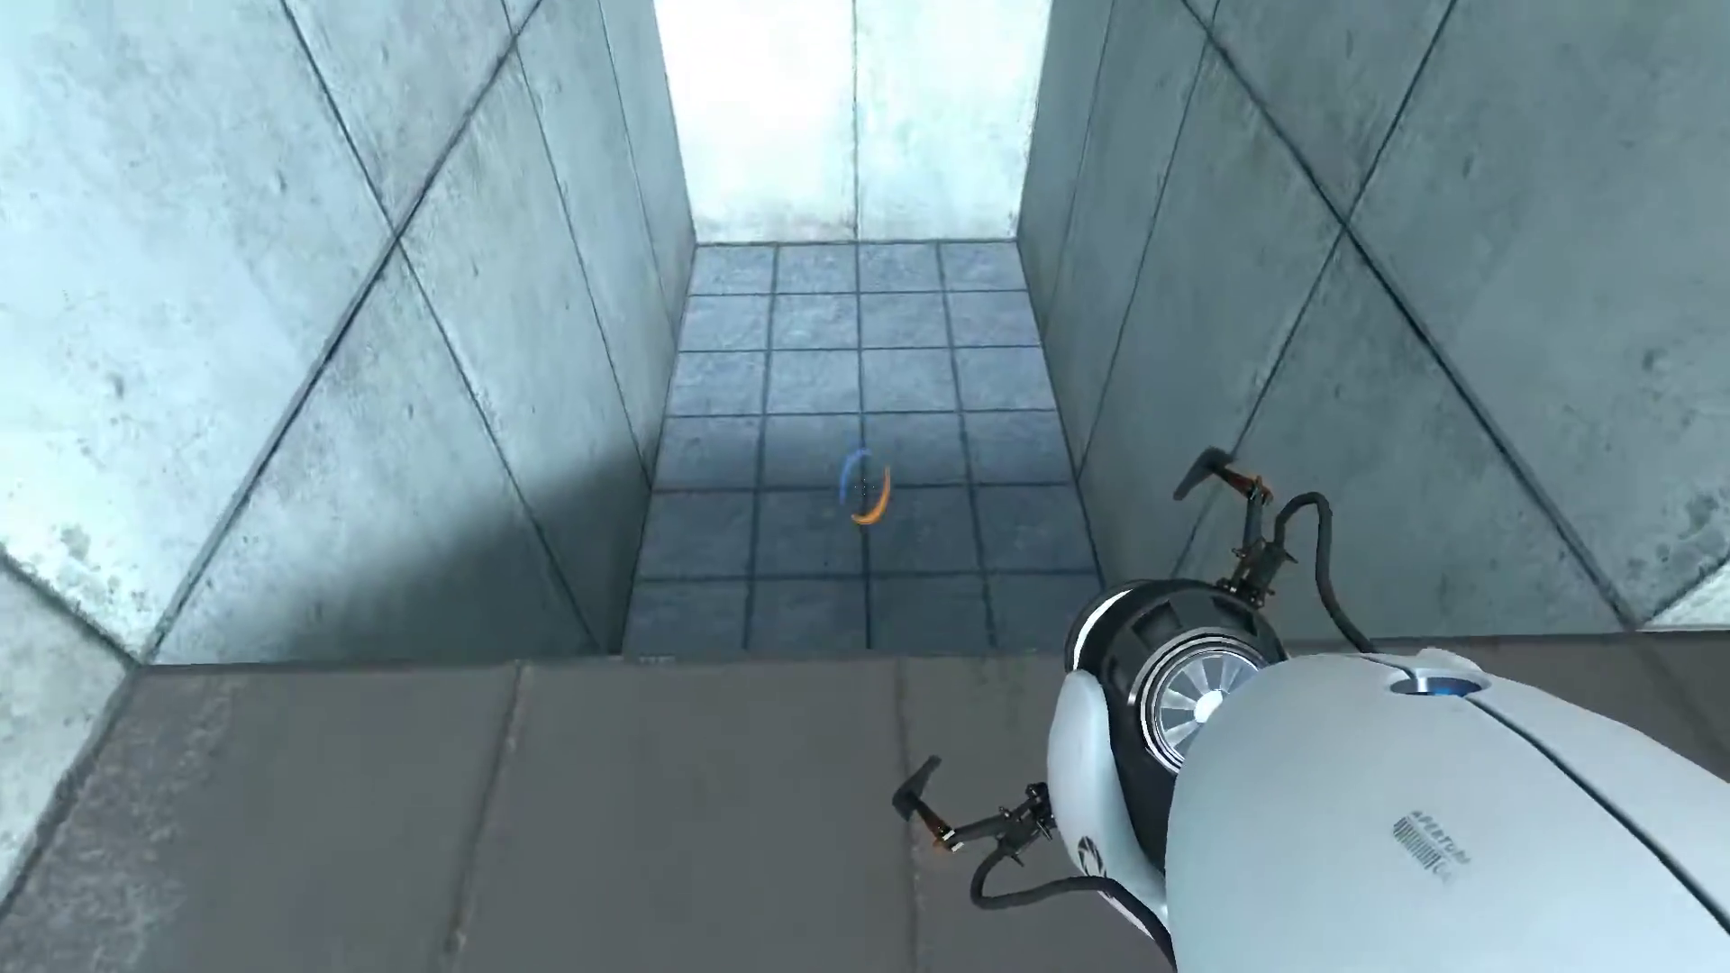
{"action": "left_click", "coordinate": [865, 486]}
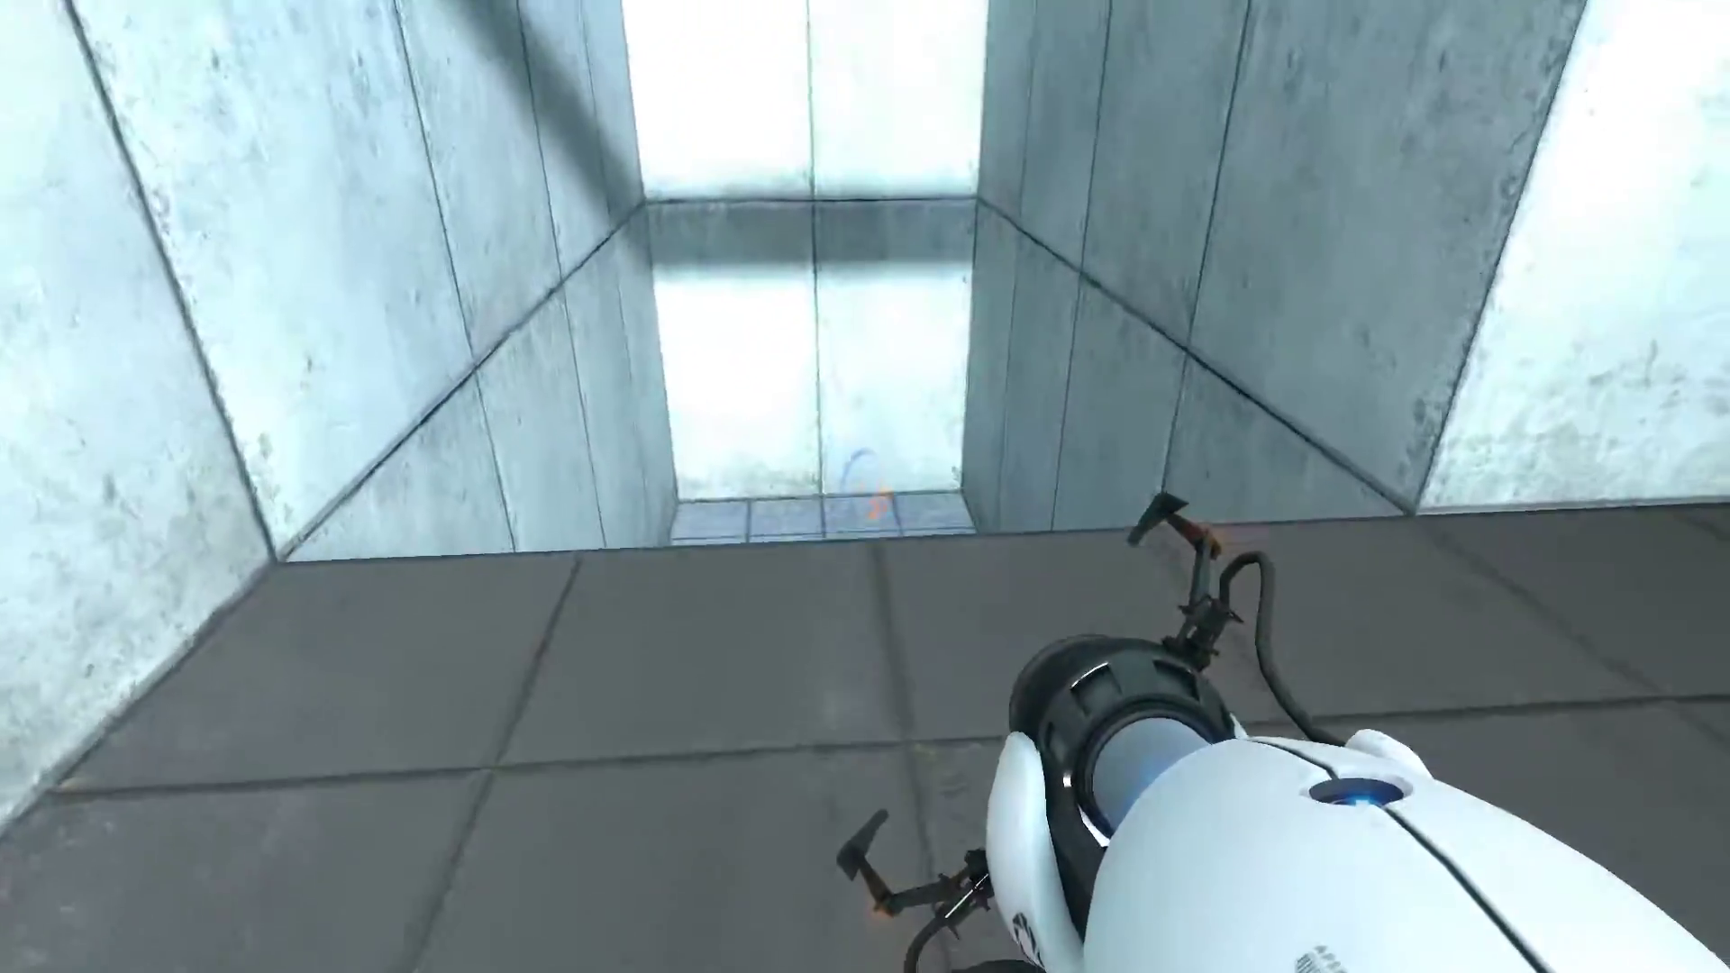
{"action": "left_click", "coordinate": [865, 487]}
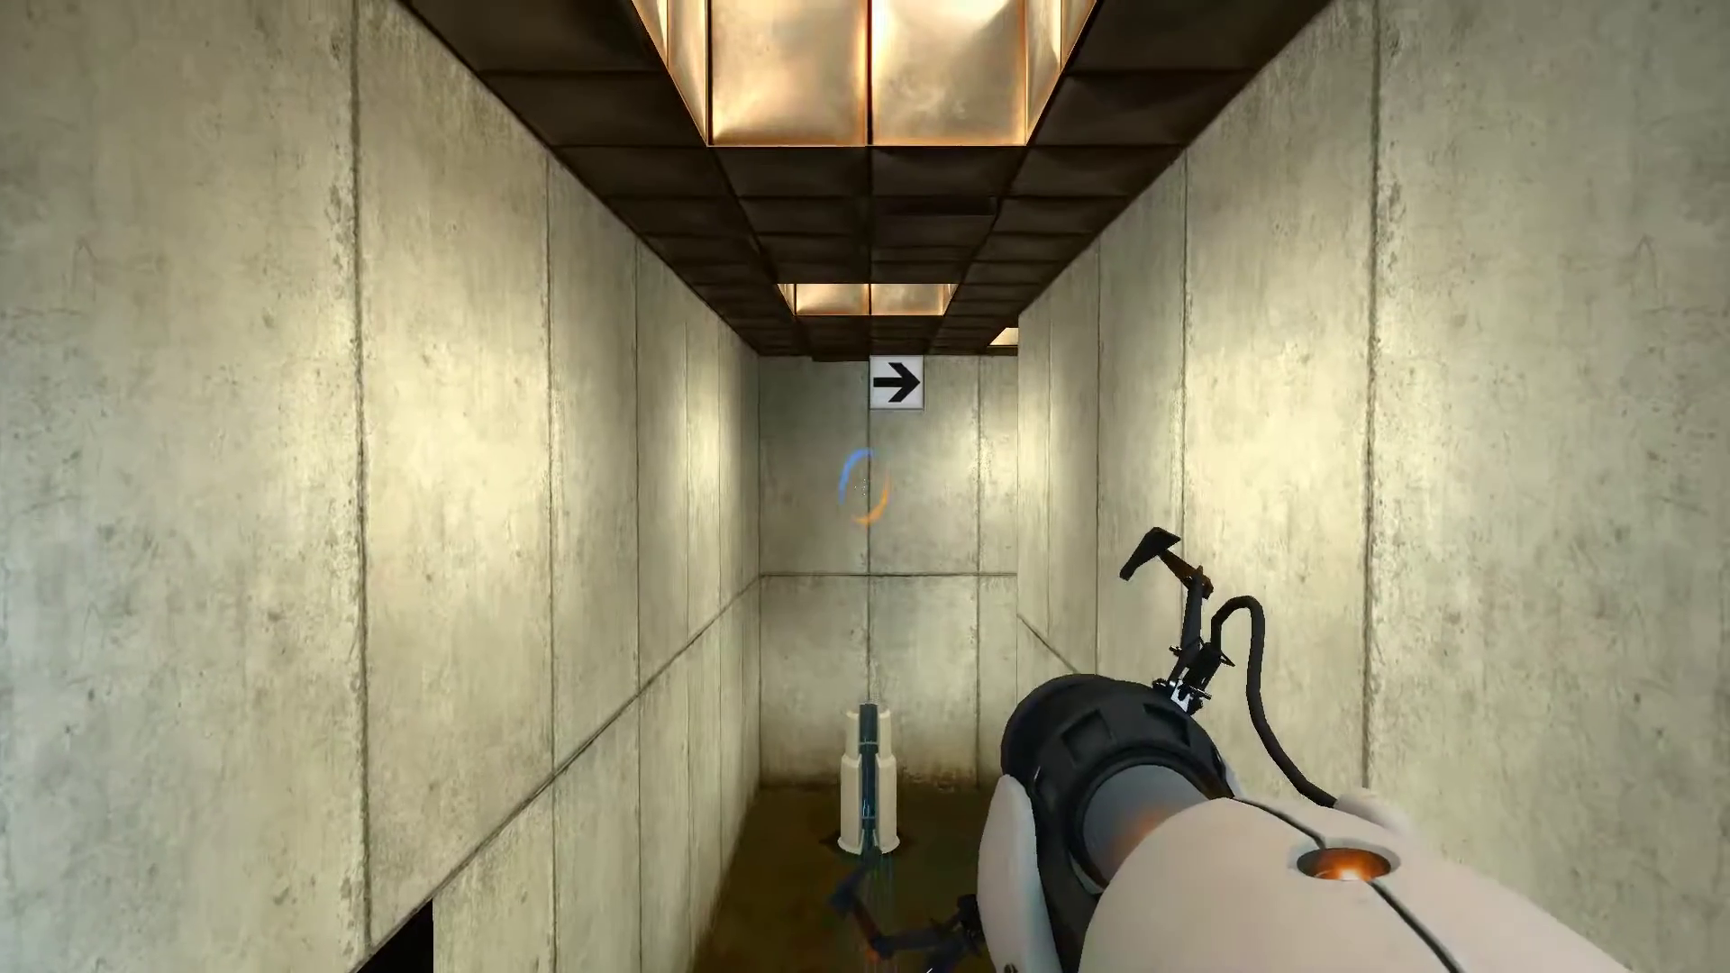
Link an orange portal on the corridor end wall with blue portals on the wall, panel and floor.
{"action": "right_click", "coordinate": [865, 487]}
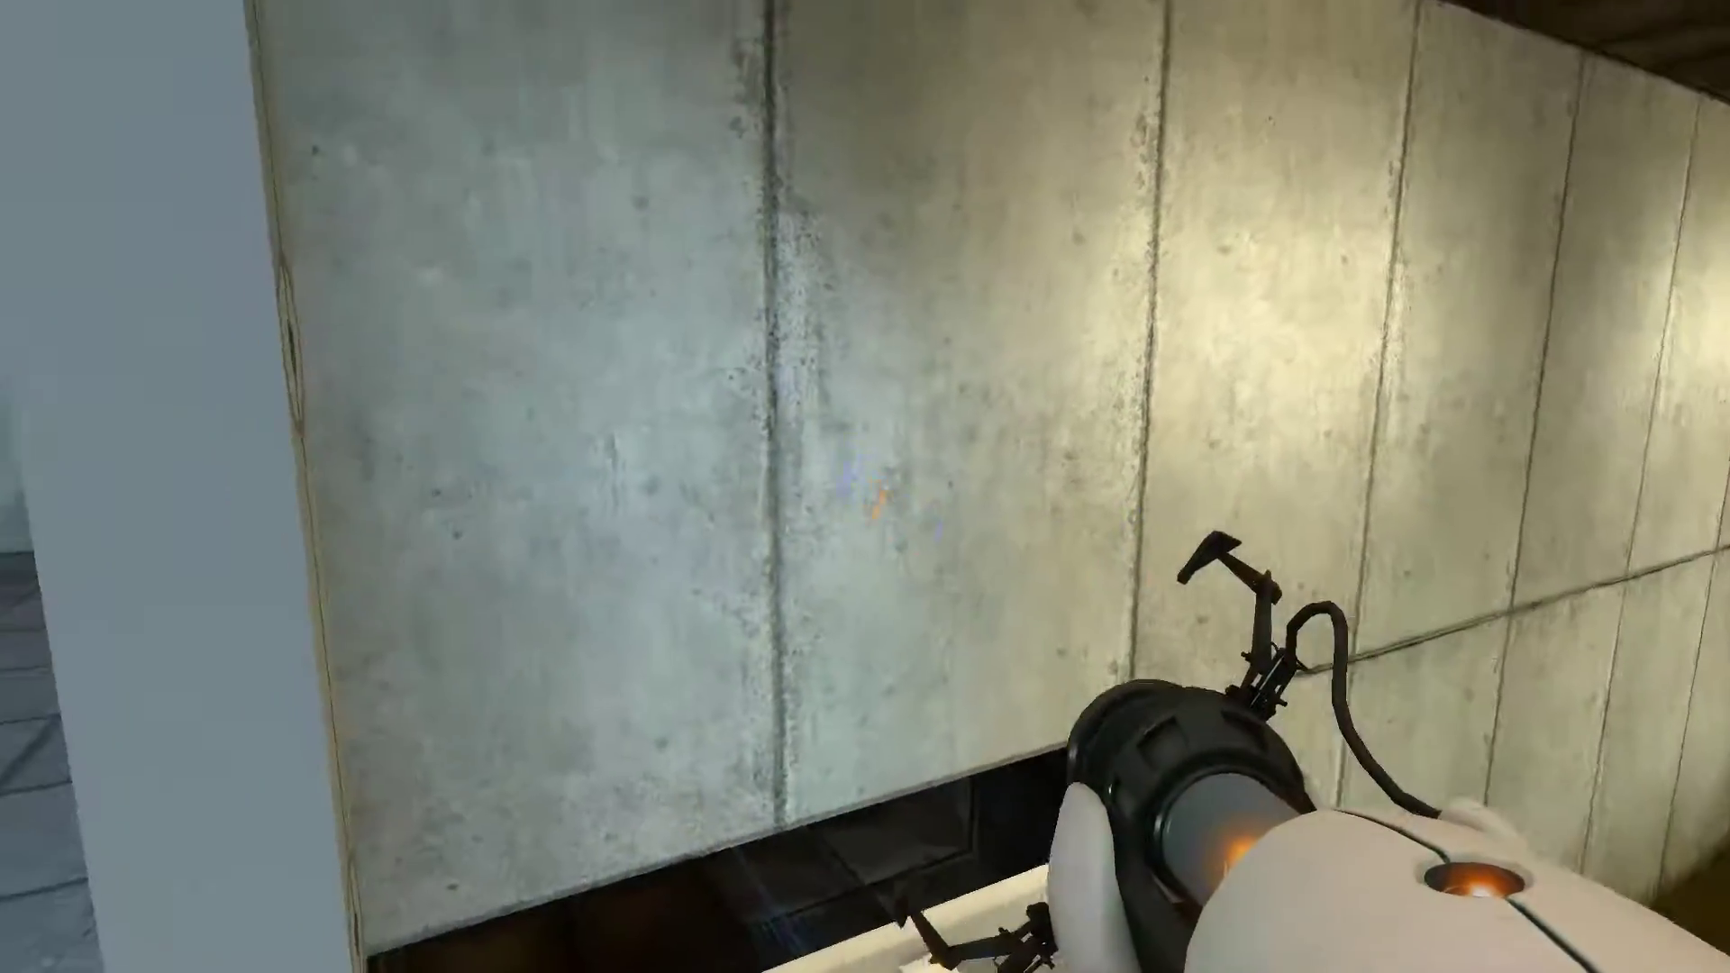
{"action": "left_click", "coordinate": [866, 487]}
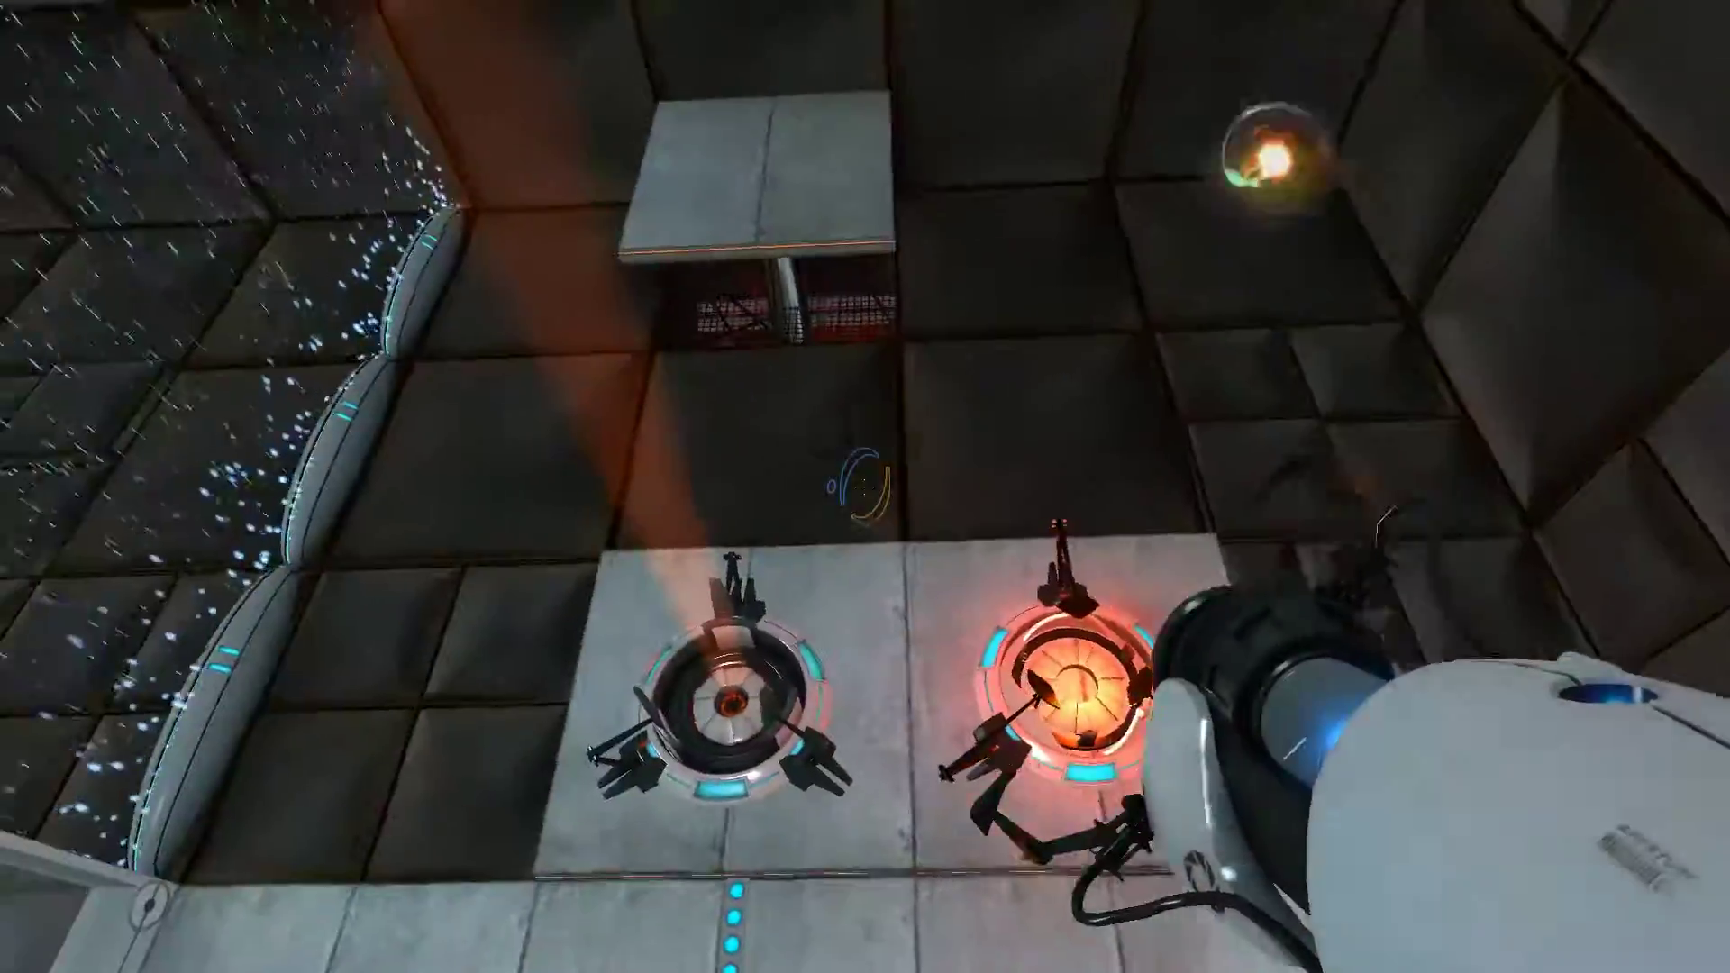
{"action": "left_click", "coordinate": [866, 487]}
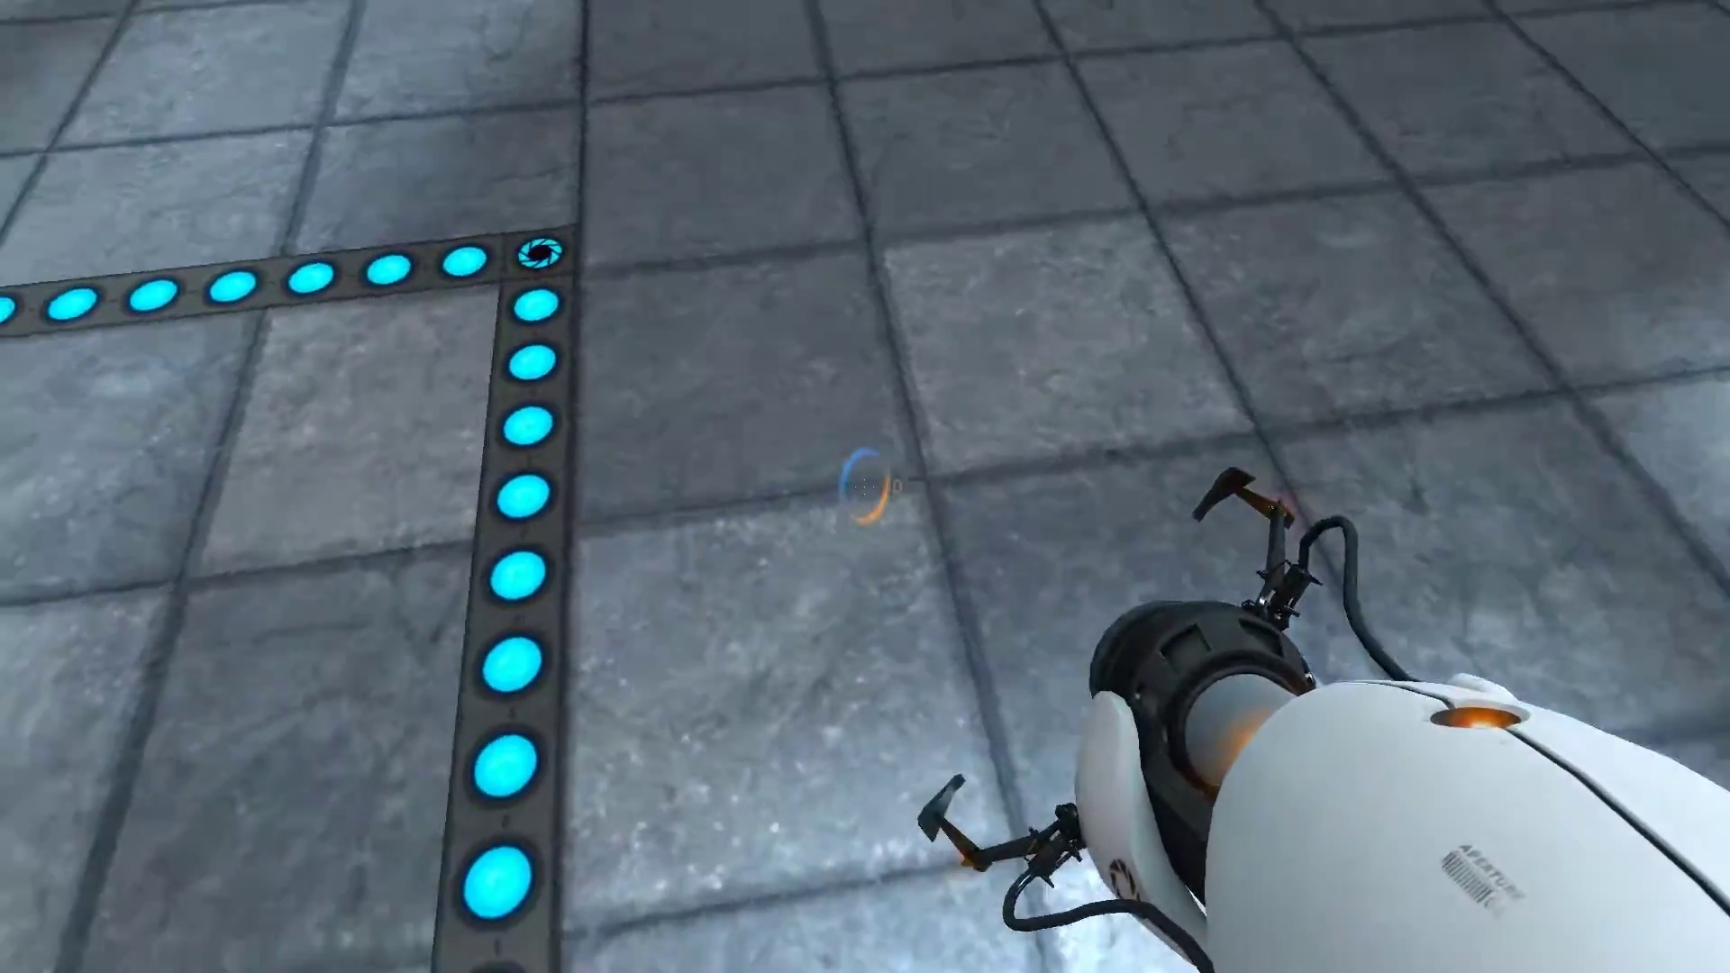
{"action": "left_click", "coordinate": [866, 487]}
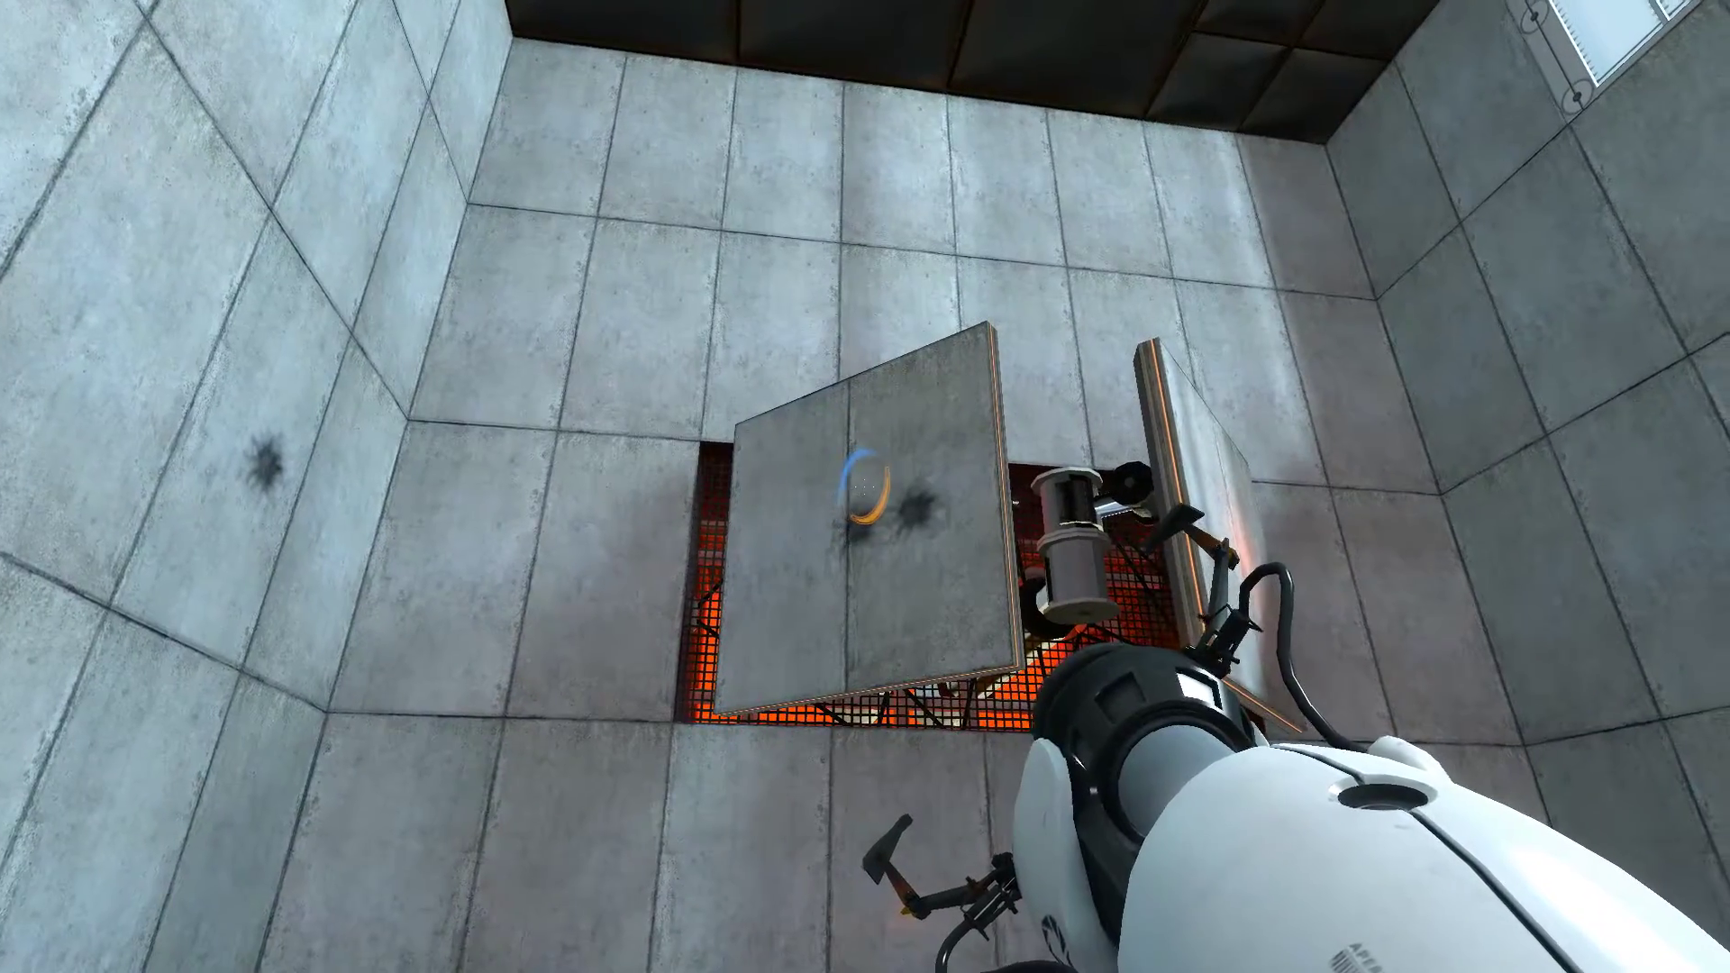
Fire orange portals onto the hatch panel and side walls, and a blue one beside the hatch.
{"action": "right_click", "coordinate": [866, 488]}
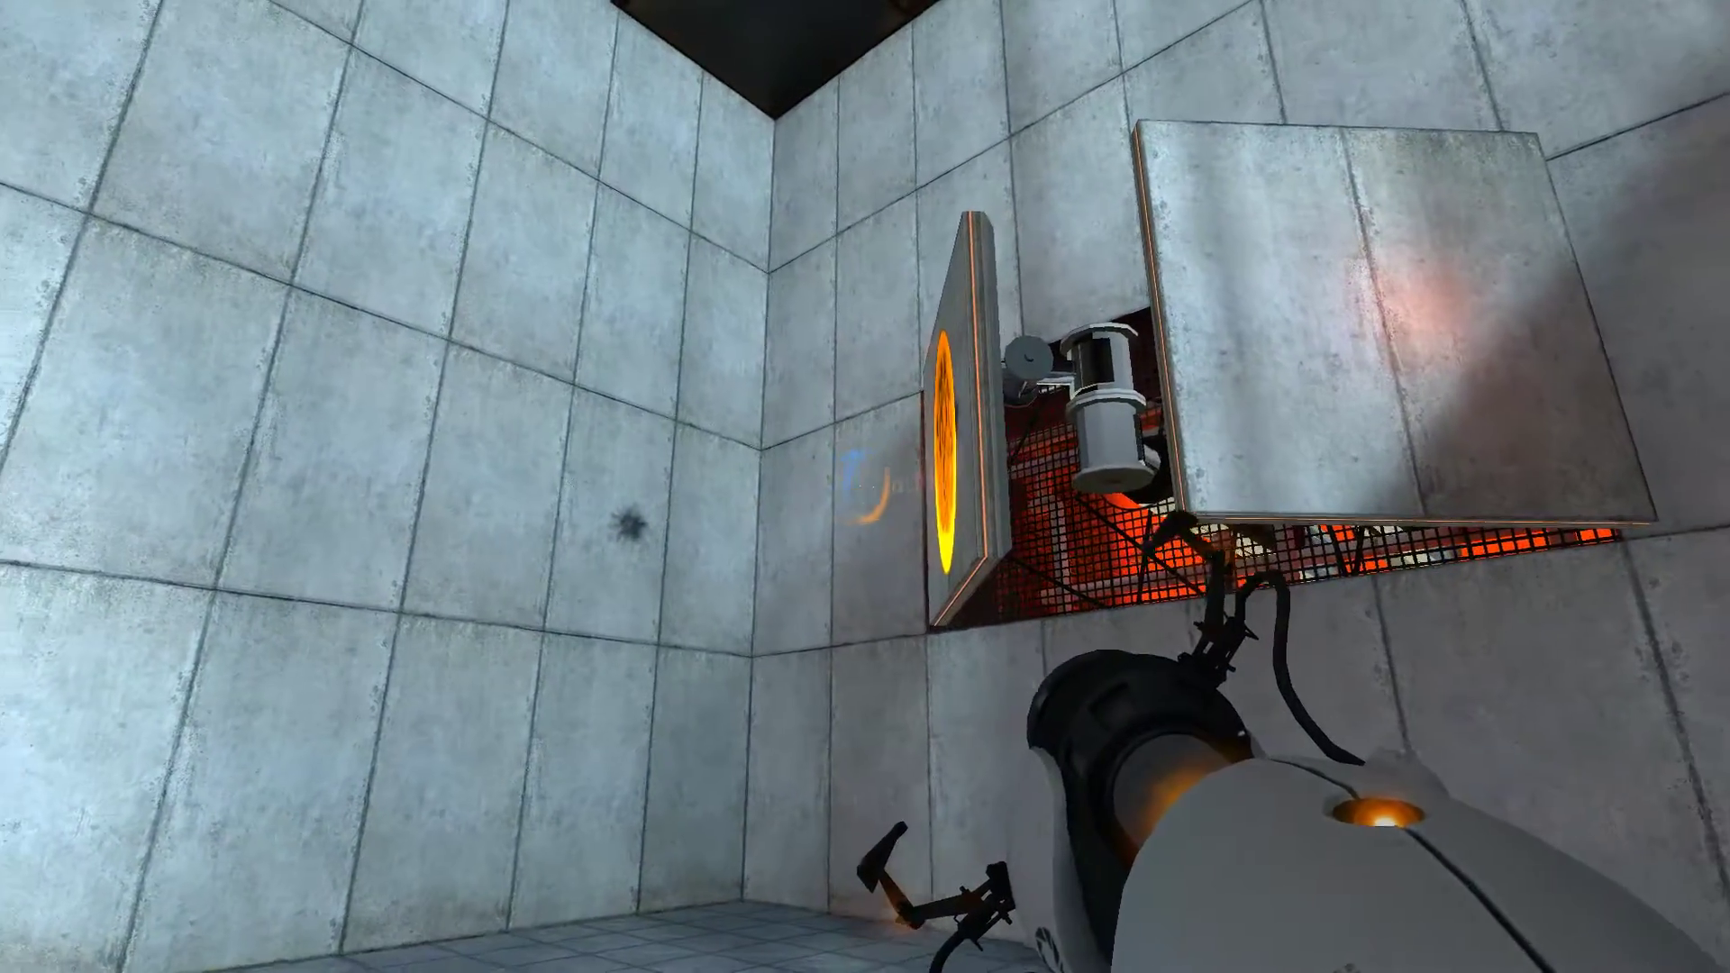
{"action": "right_click", "coordinate": [865, 488]}
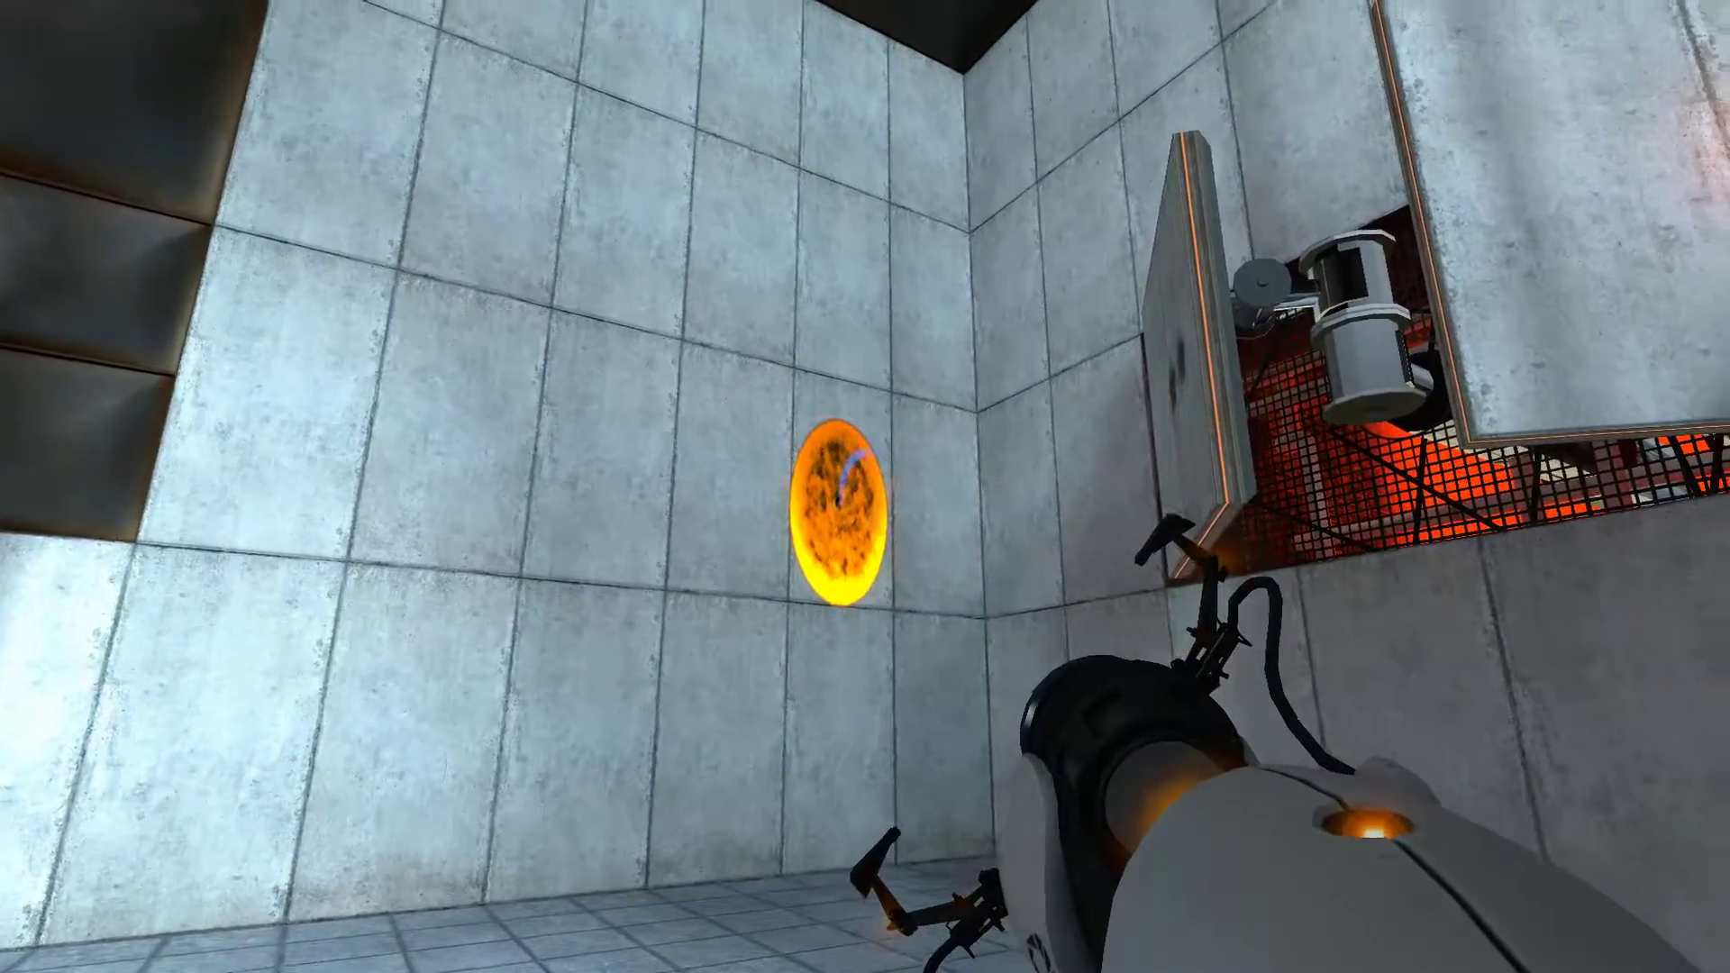
{"action": "right_click", "coordinate": [865, 487]}
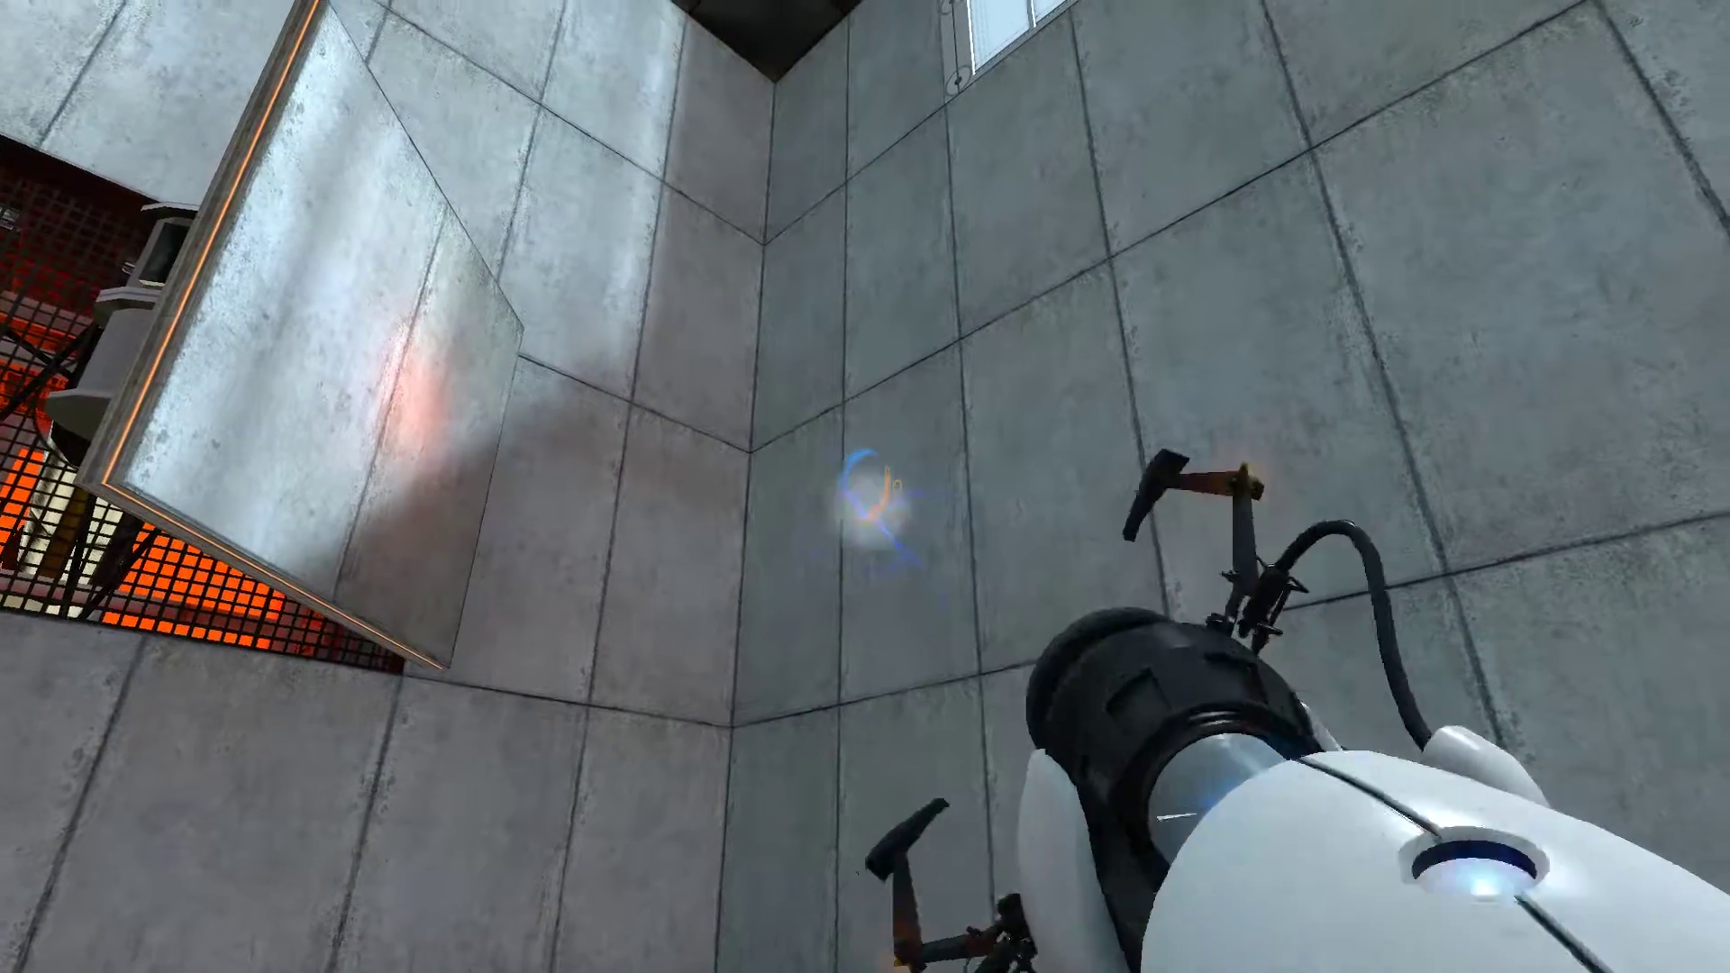
{"action": "left_click", "coordinate": [865, 488]}
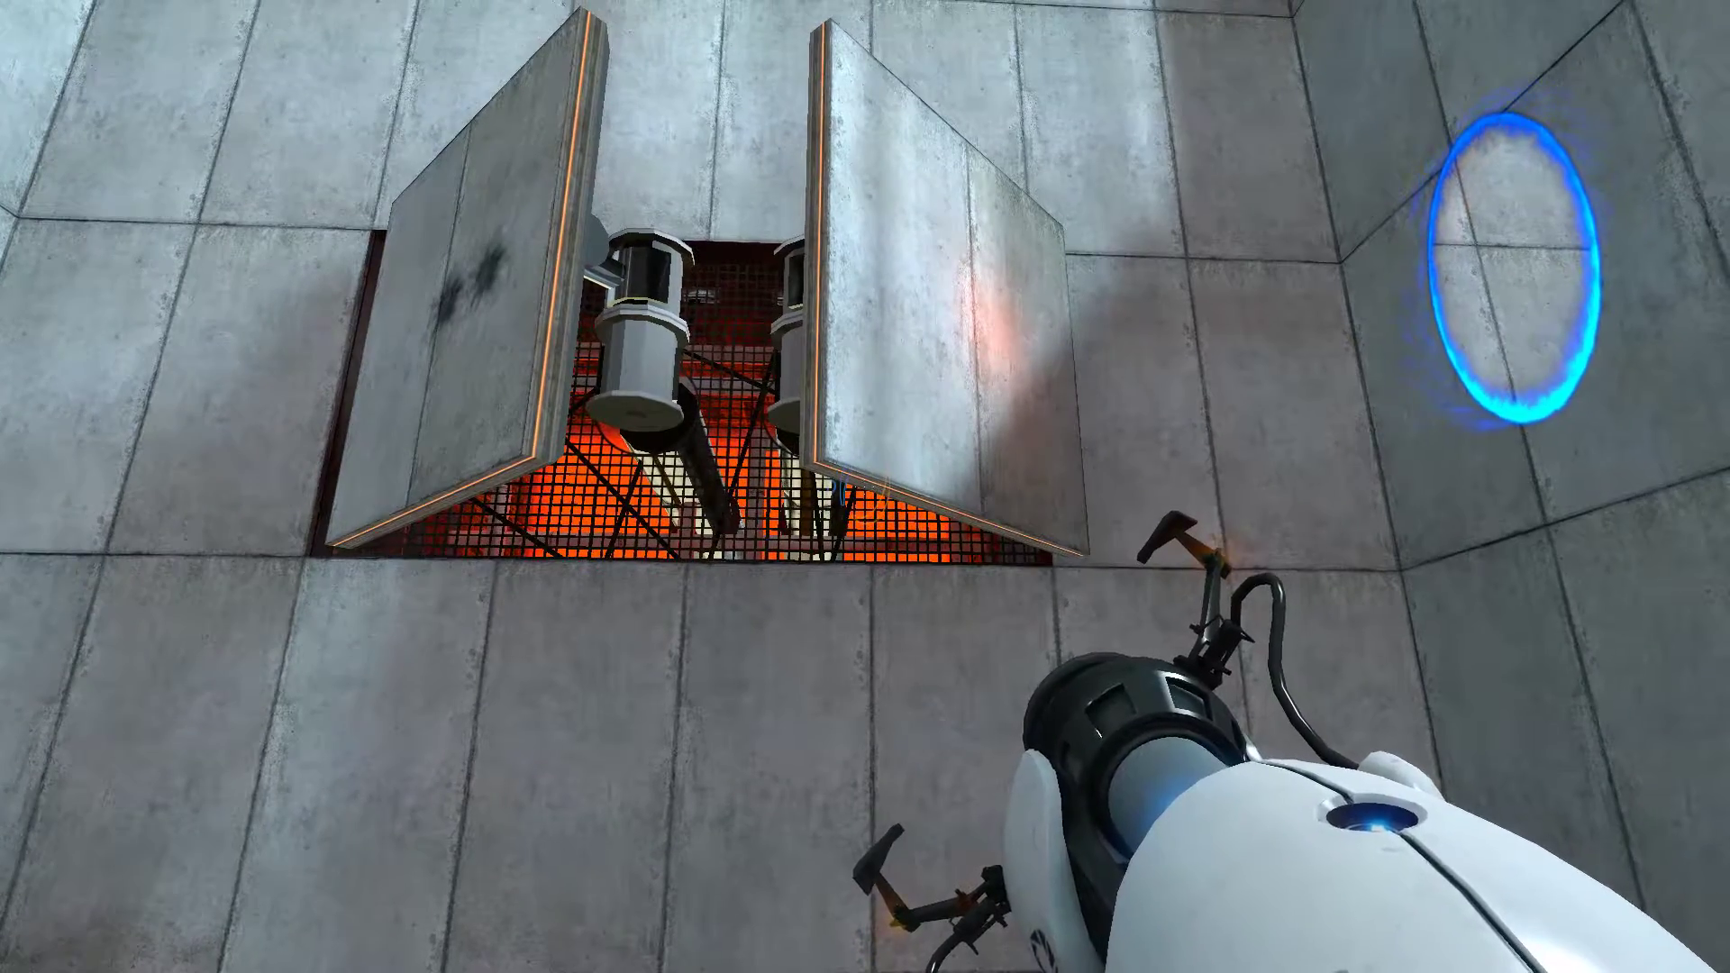
{"action": "right_click", "coordinate": [865, 486]}
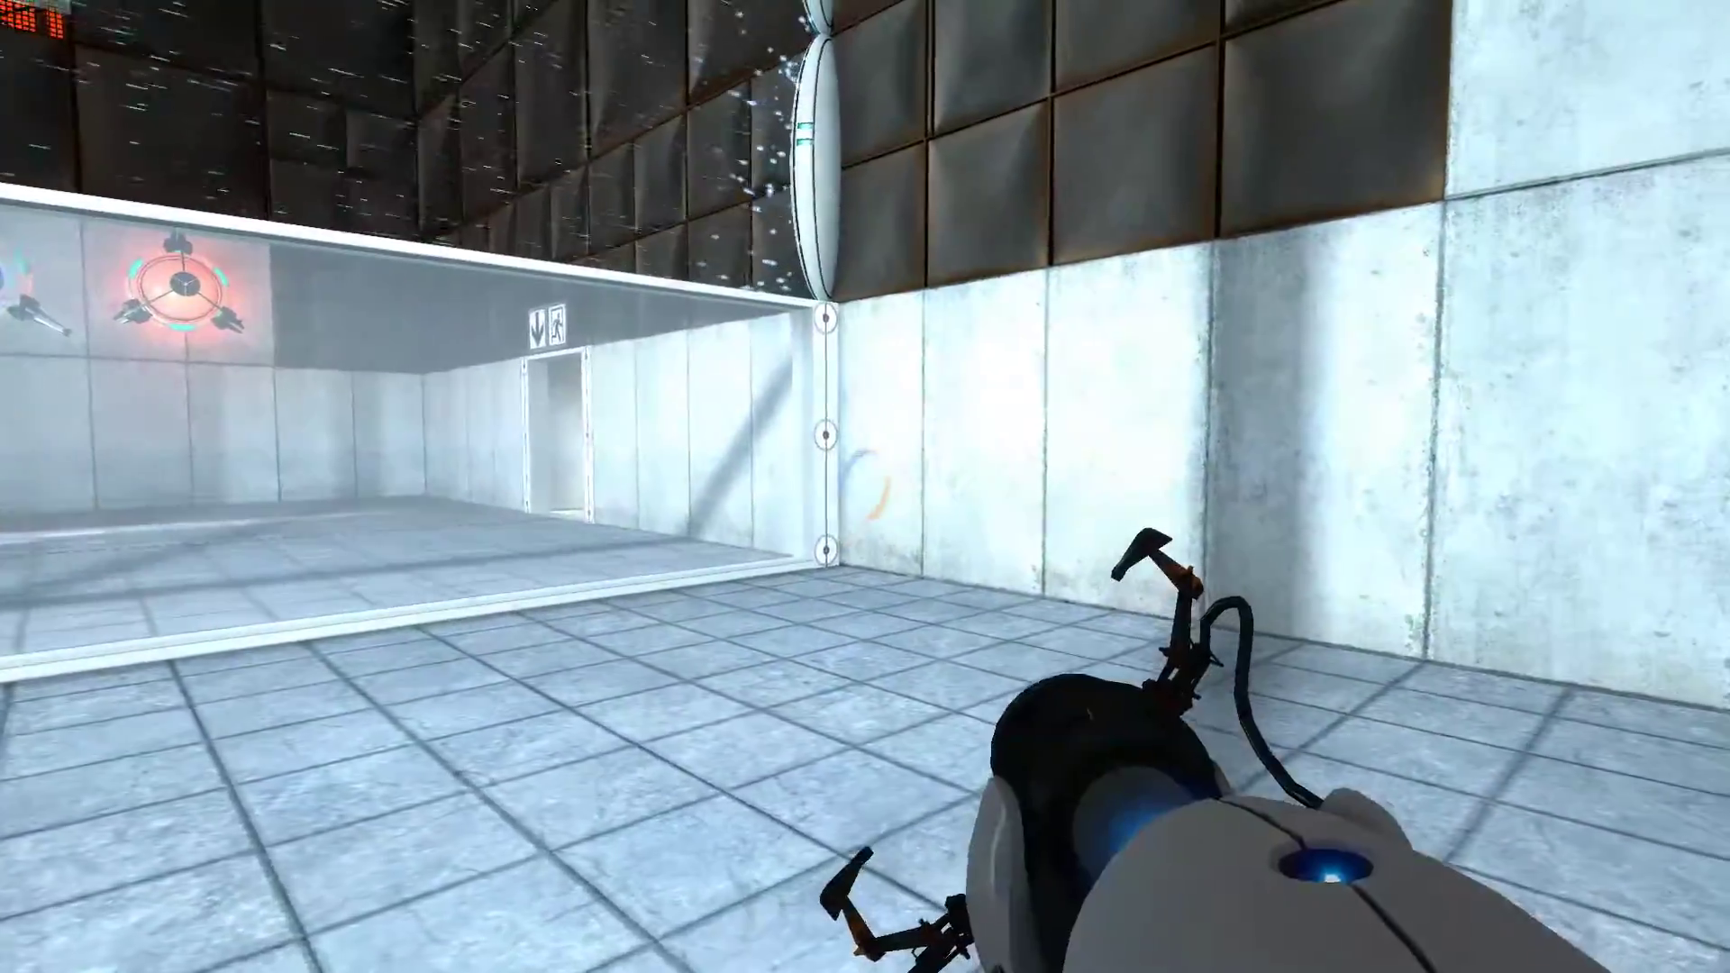
Place a blue wall portal and an orange portal left of the window, then walk into the orange one.
{"action": "right_click", "coordinate": [864, 486]}
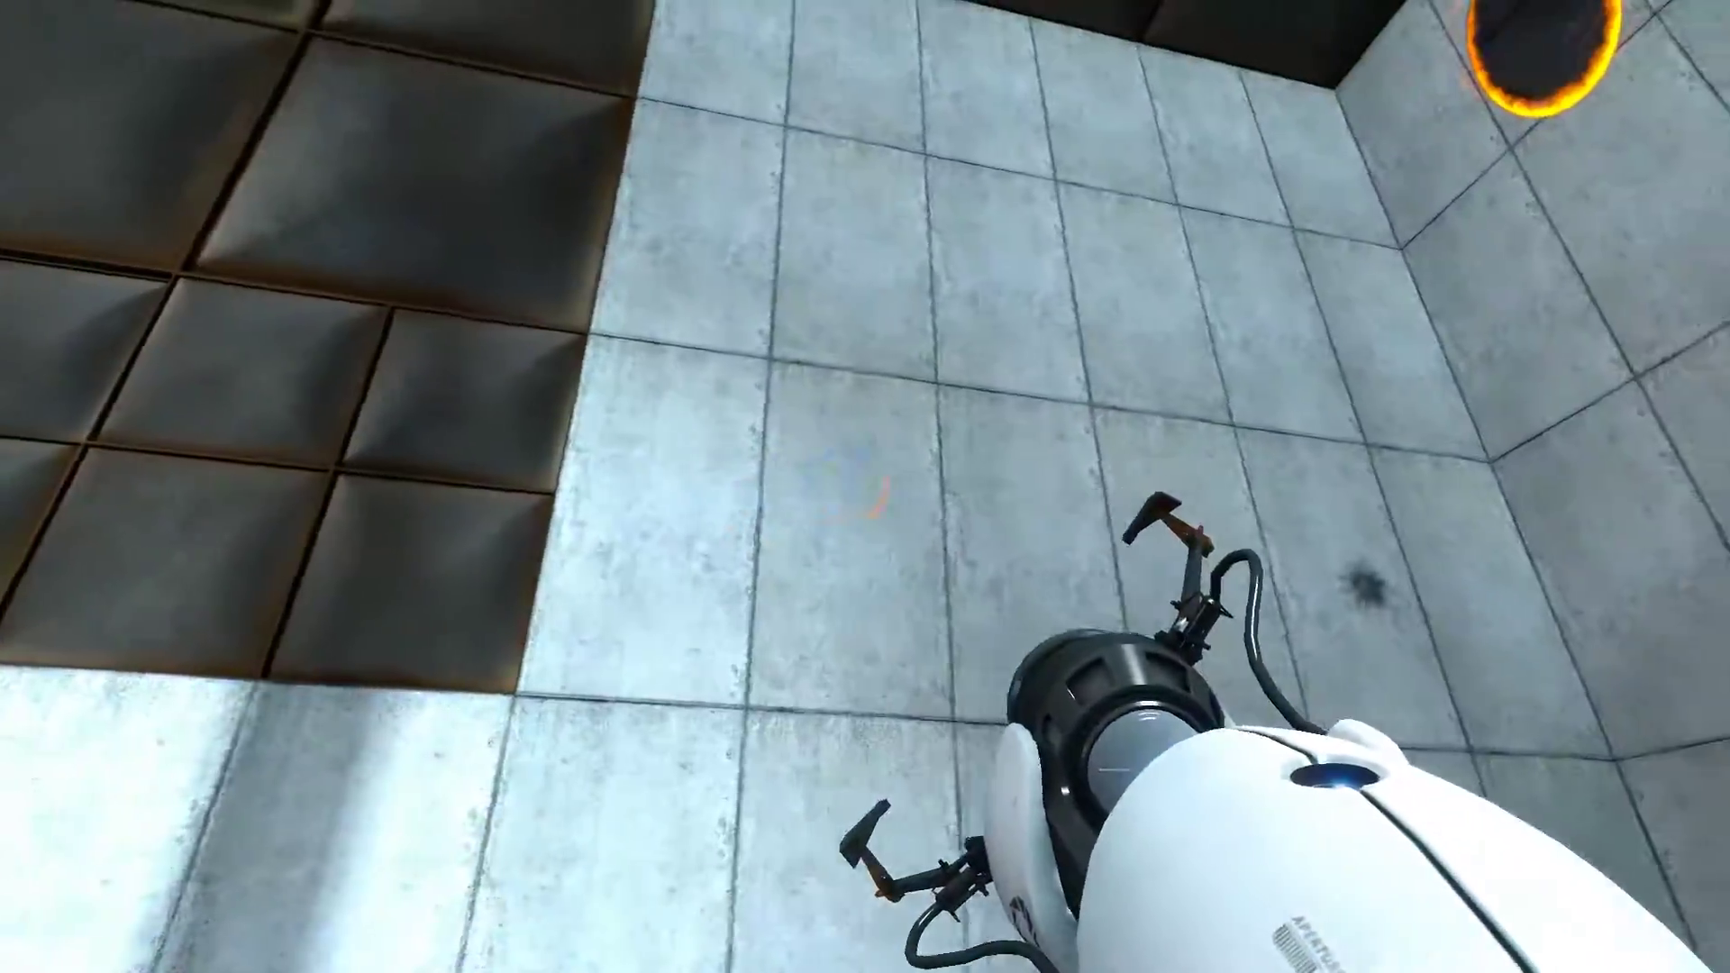
{"action": "right_click", "coordinate": [866, 488]}
{"action": "left_click", "coordinate": [865, 486]}
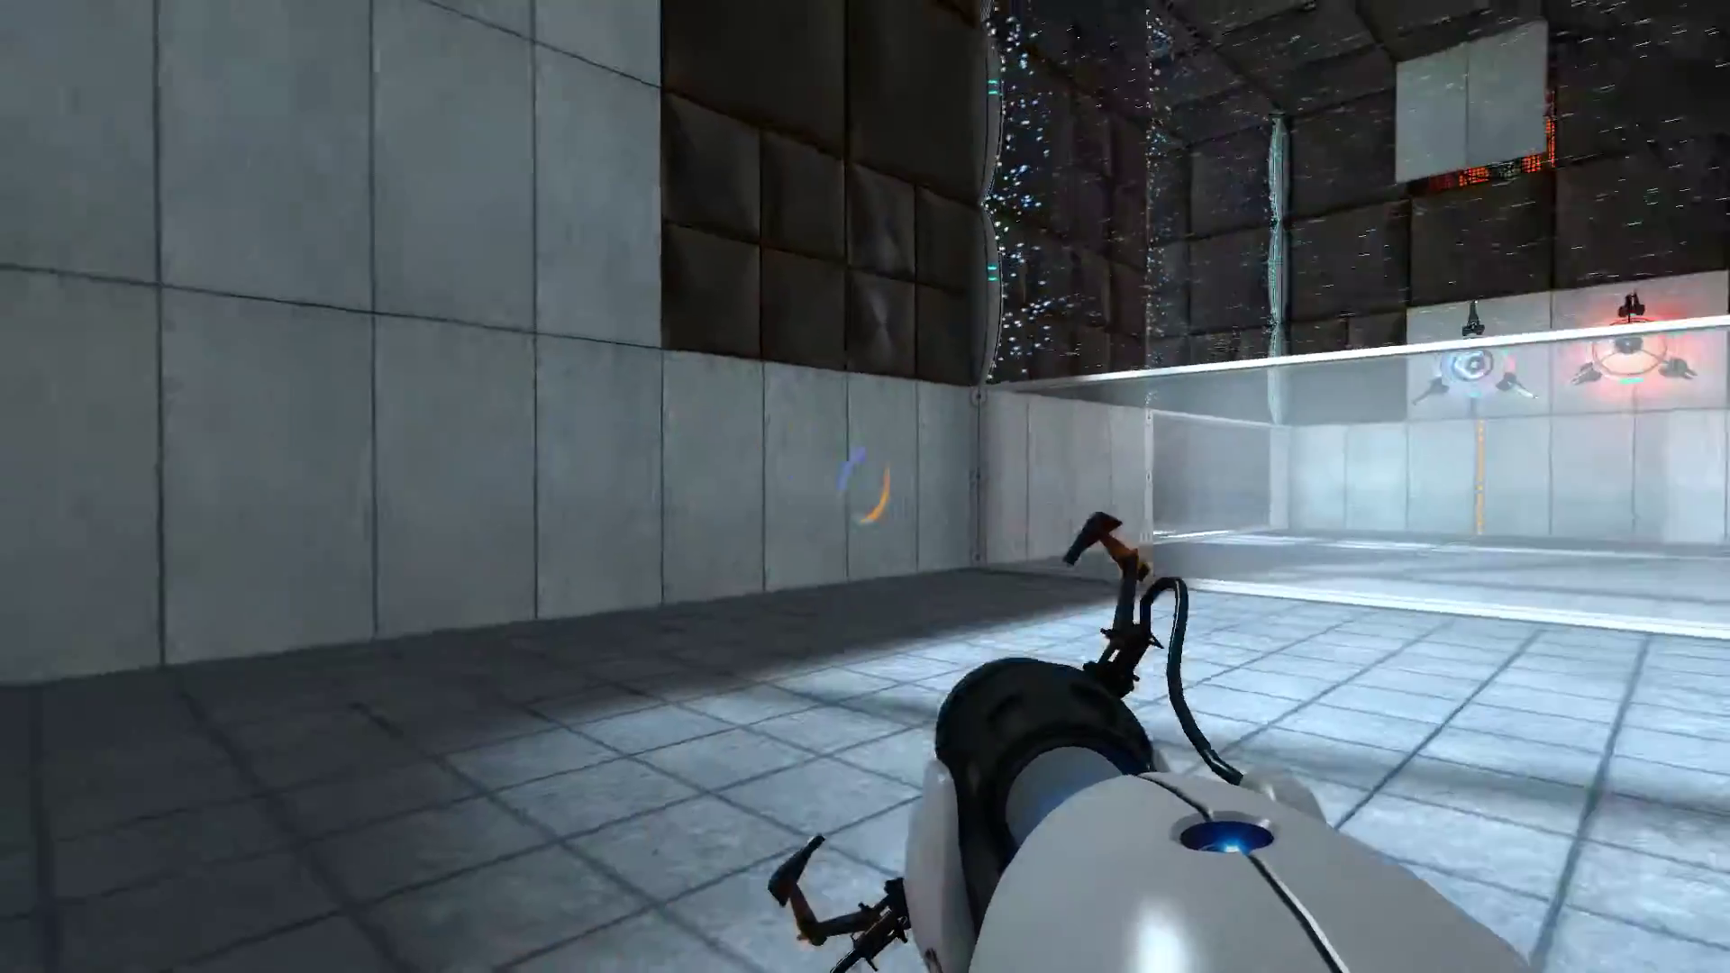
{"action": "left_click", "coordinate": [864, 487]}
{"action": "right_click", "coordinate": [865, 486]}
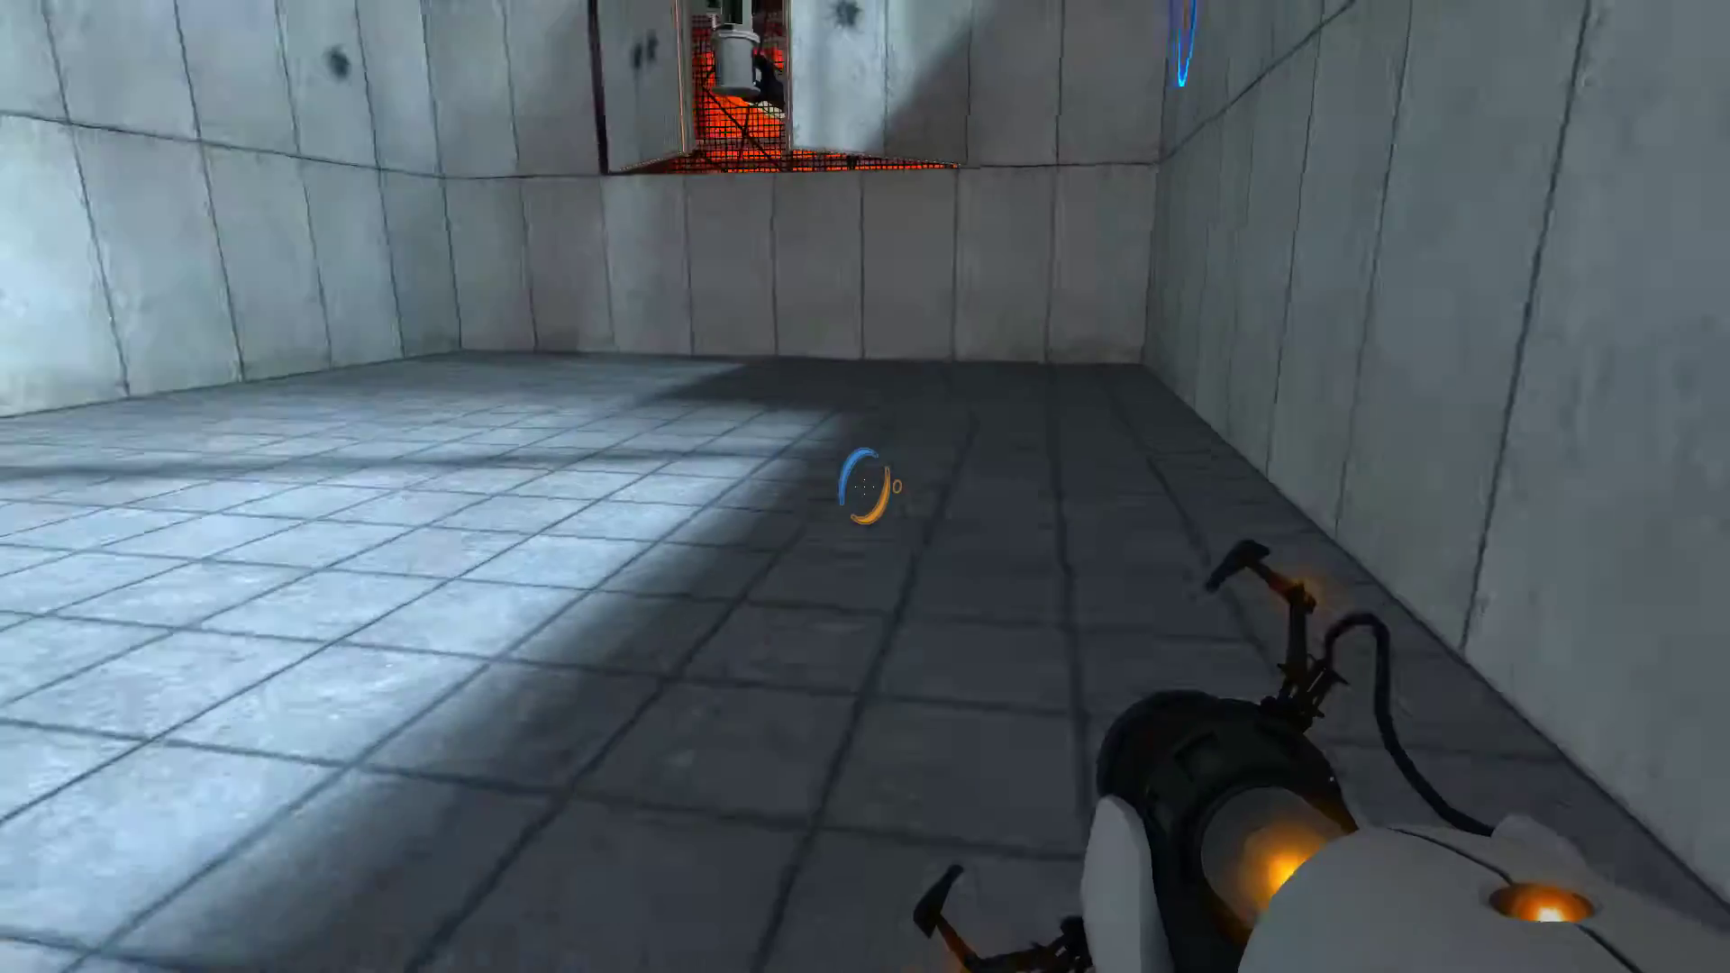
{"action": "key", "text": "w"}
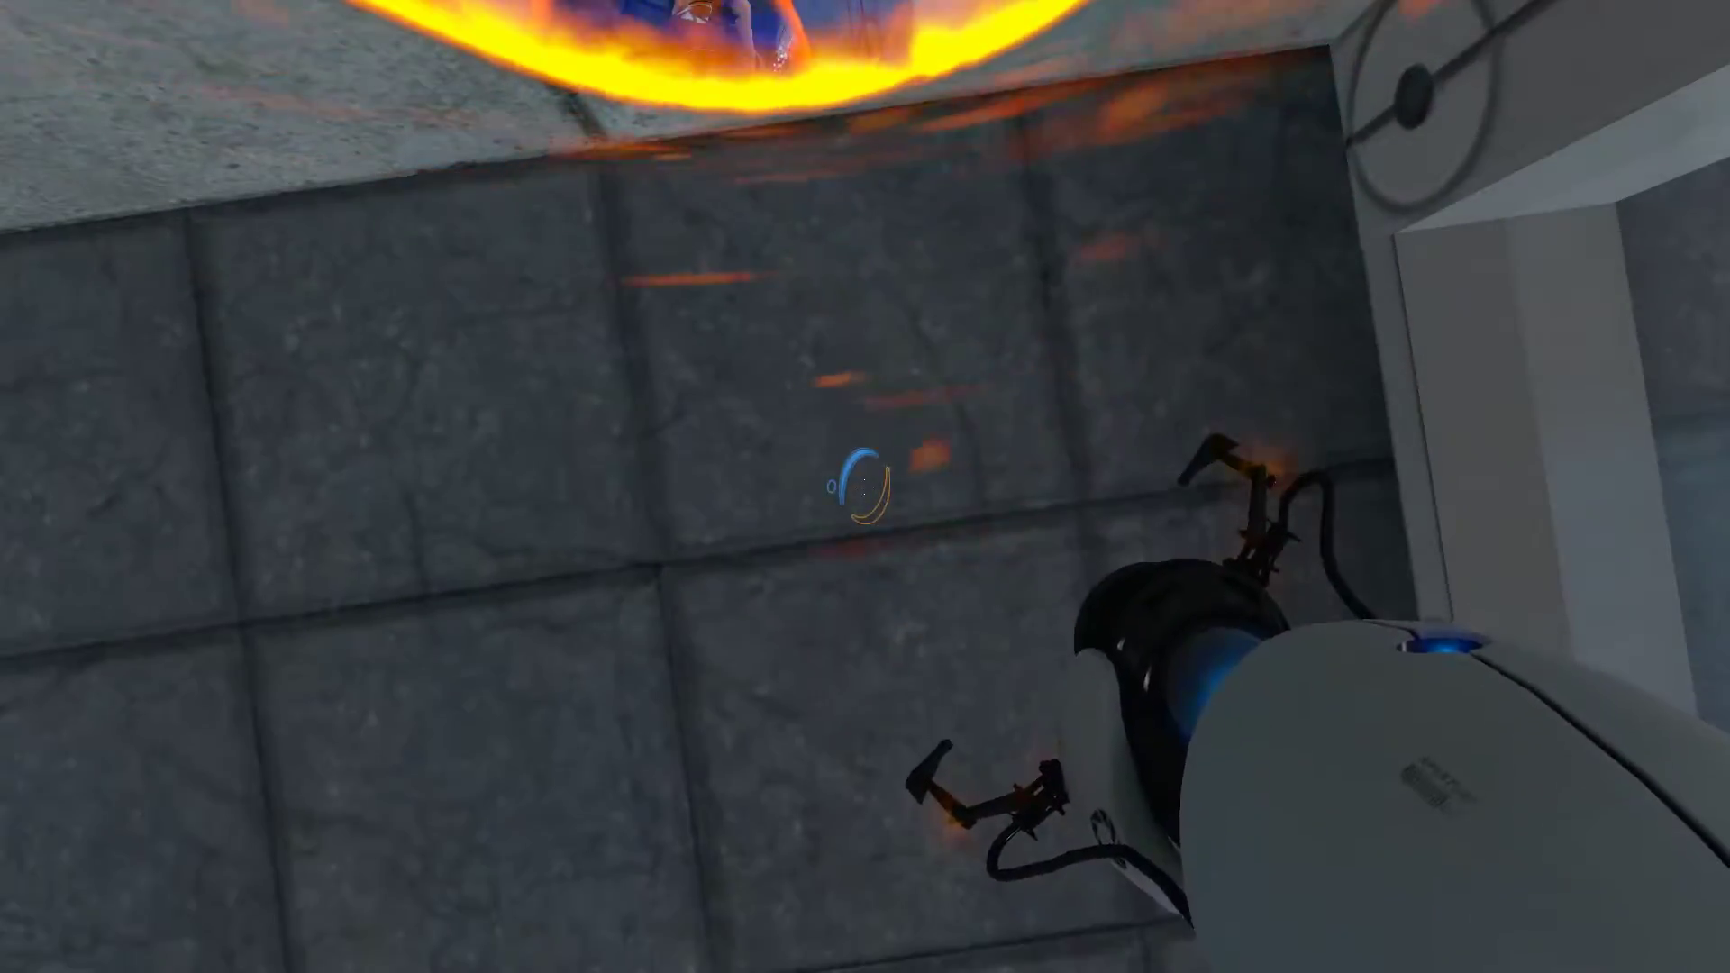
Drop through a blue floor portal into the tiled room and reopen the orange wall portal.
{"action": "left_click", "coordinate": [864, 485]}
{"action": "key", "text": "w"}
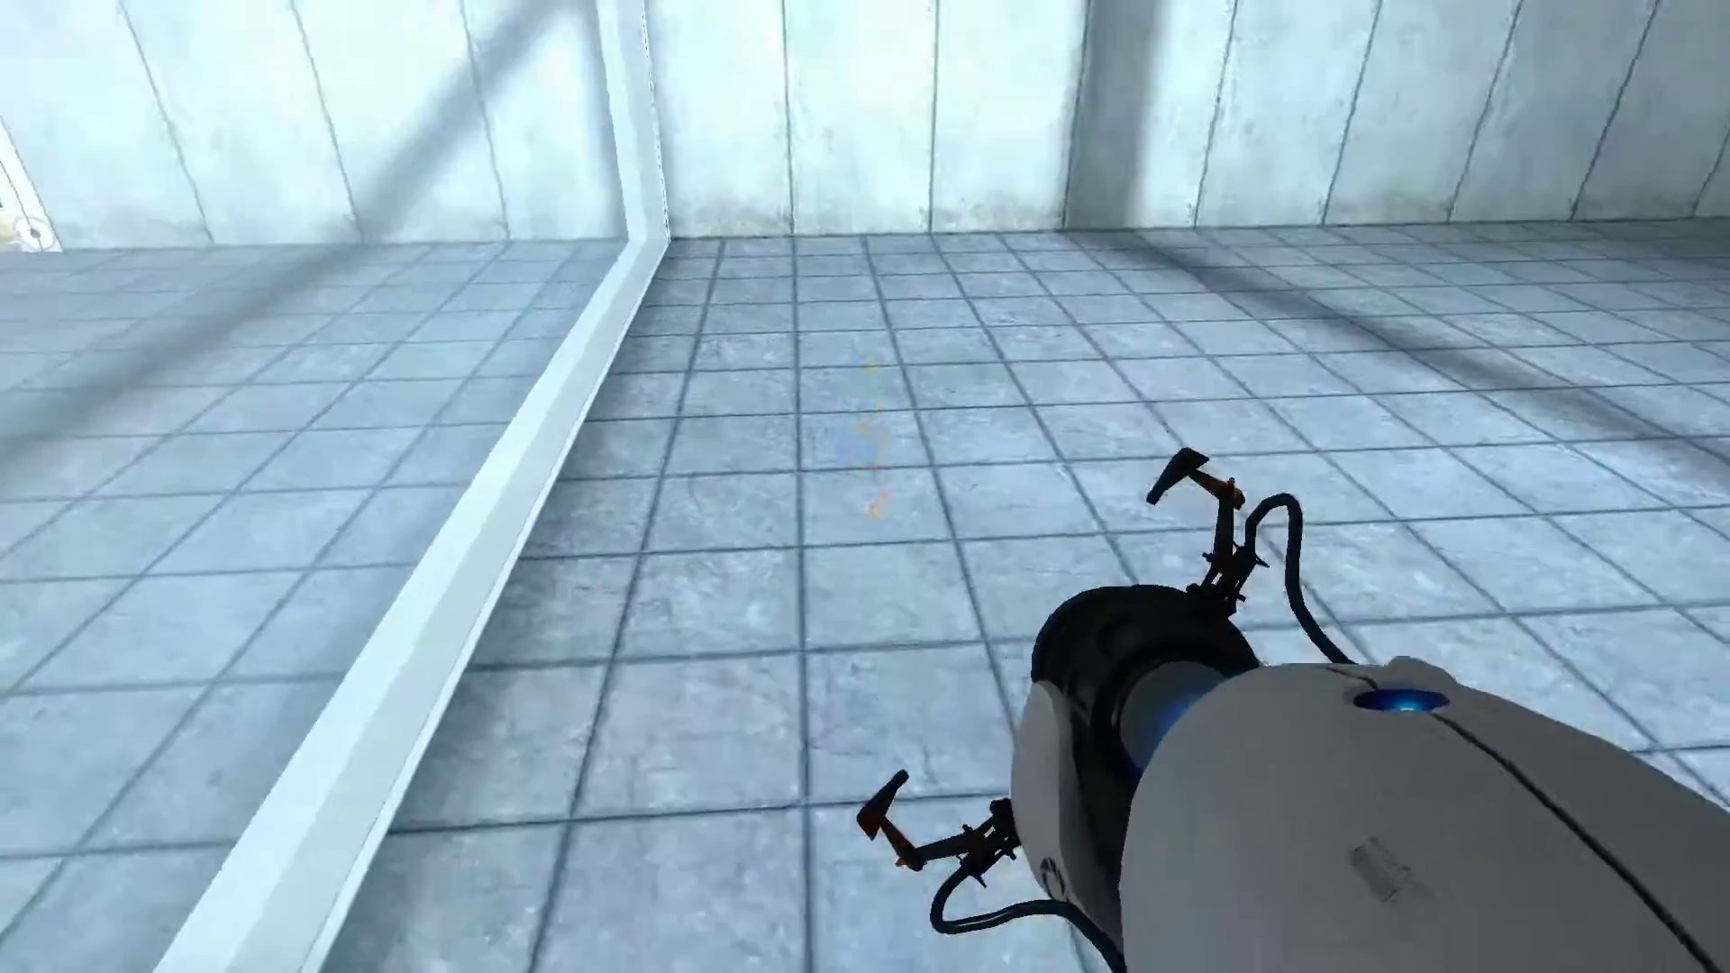
{"action": "key", "text": "w"}
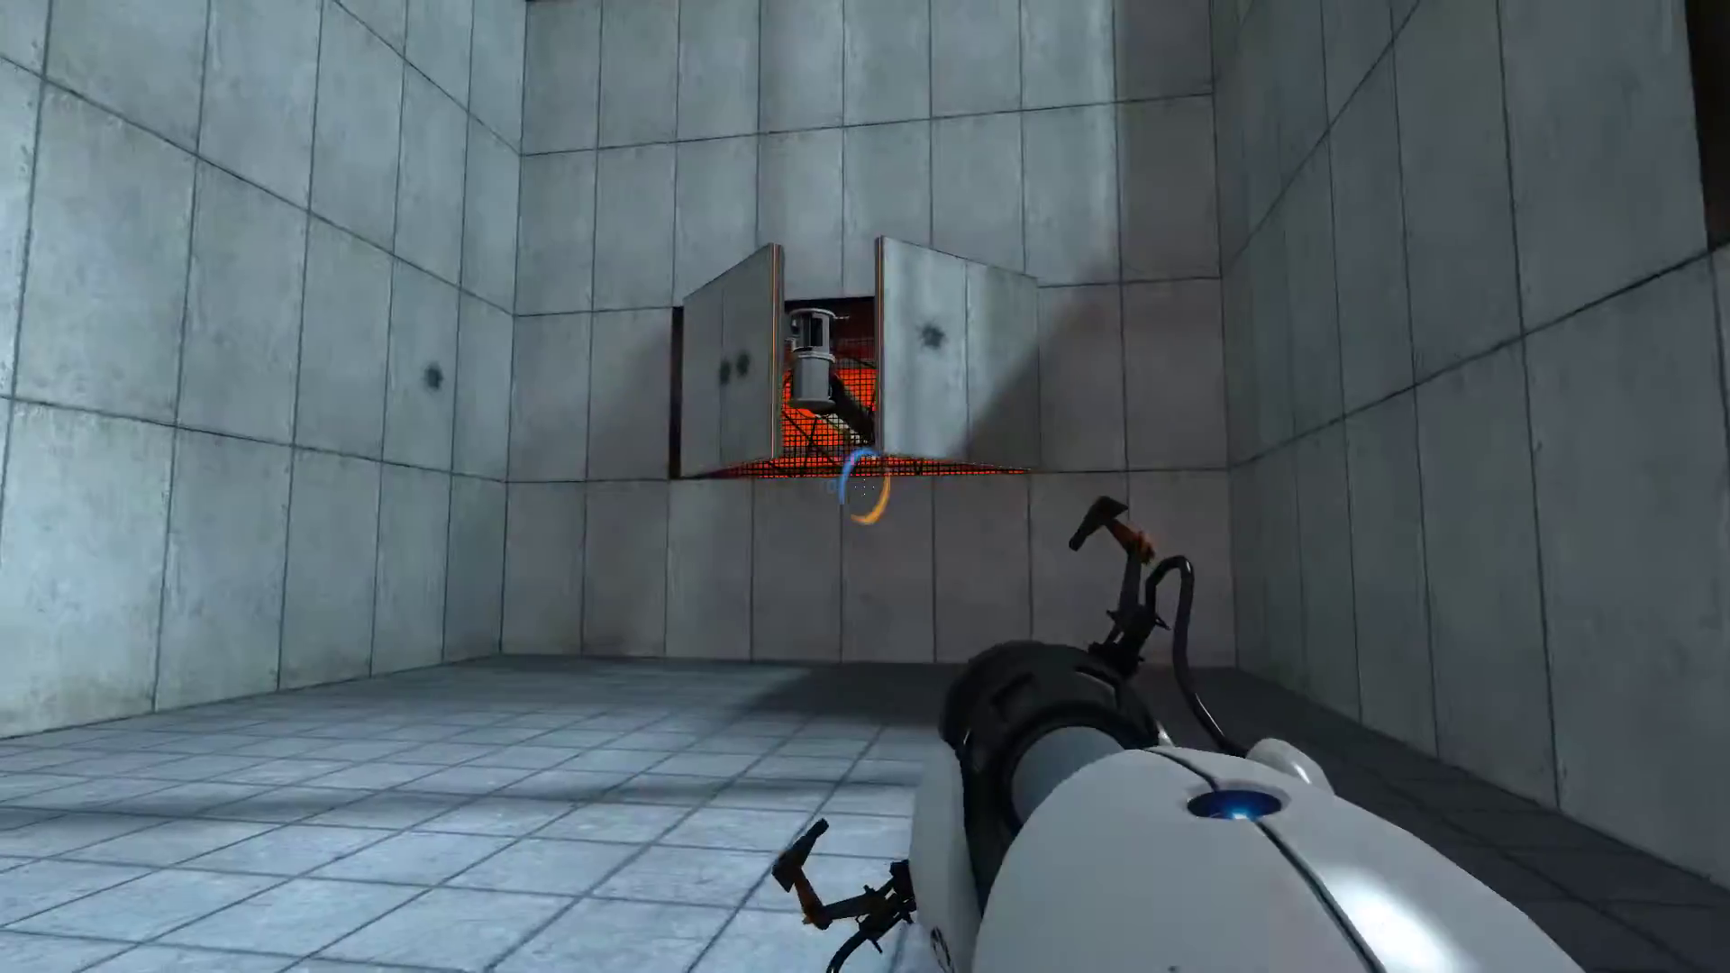
{"action": "key", "text": "w"}
{"action": "right_click", "coordinate": [865, 488]}
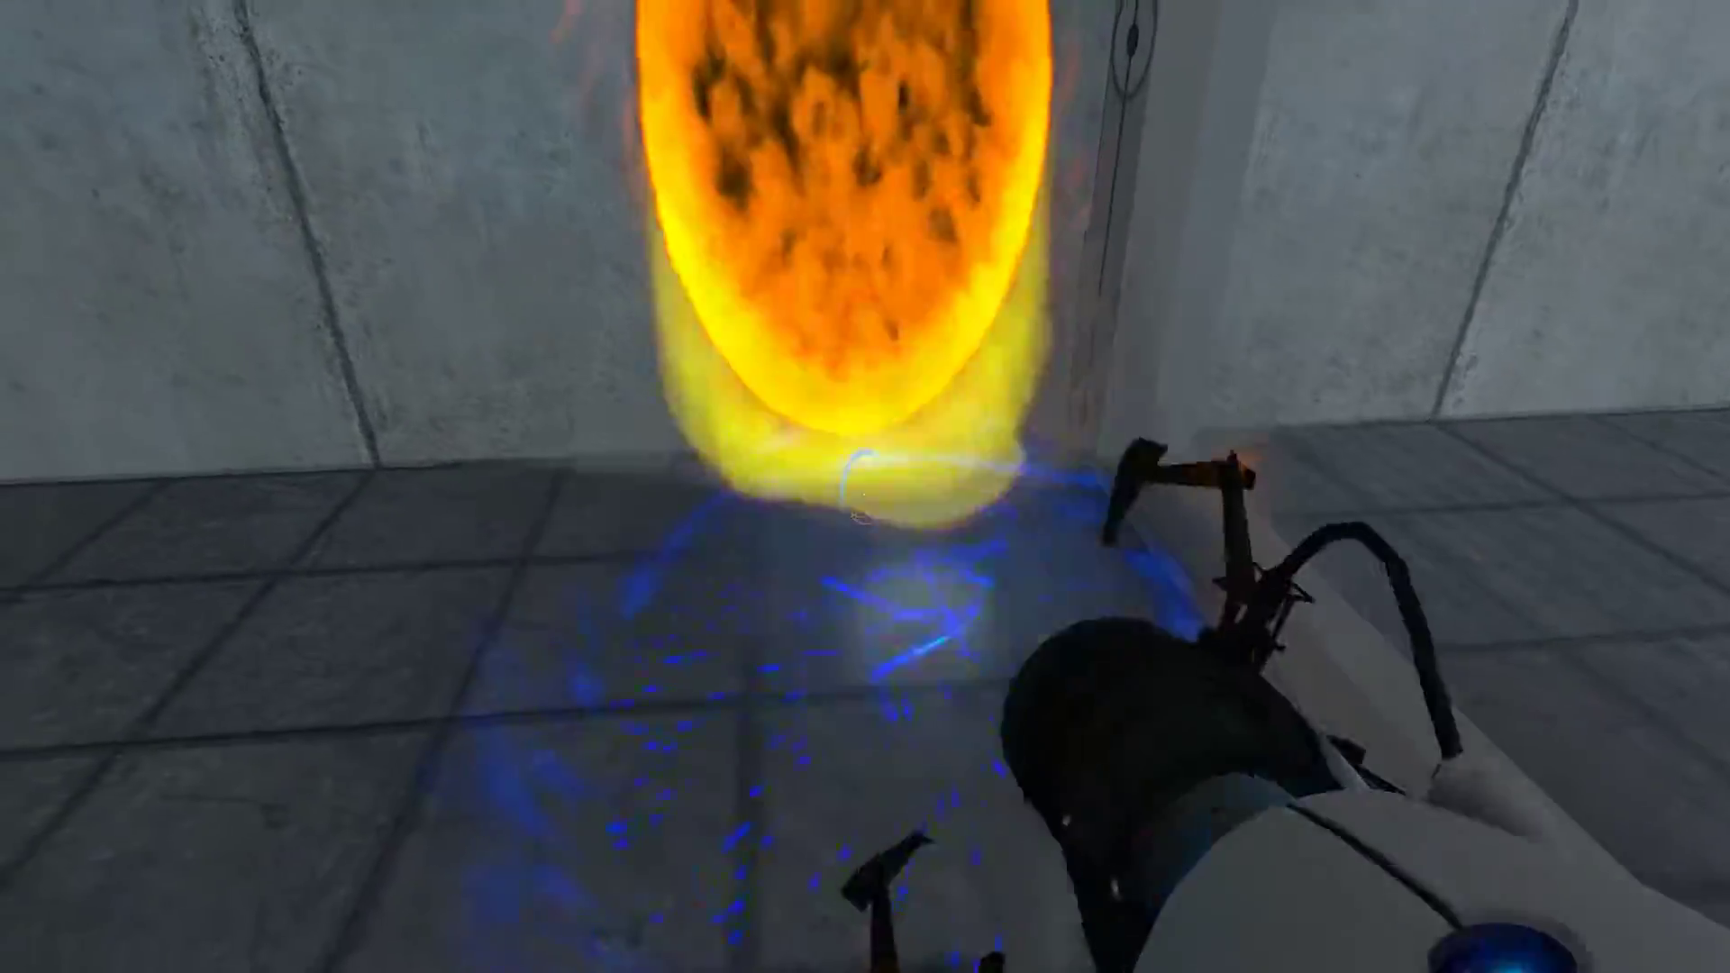
Step through the floor portal into the bright room and look around the test chamber.
{"action": "key", "text": "w"}
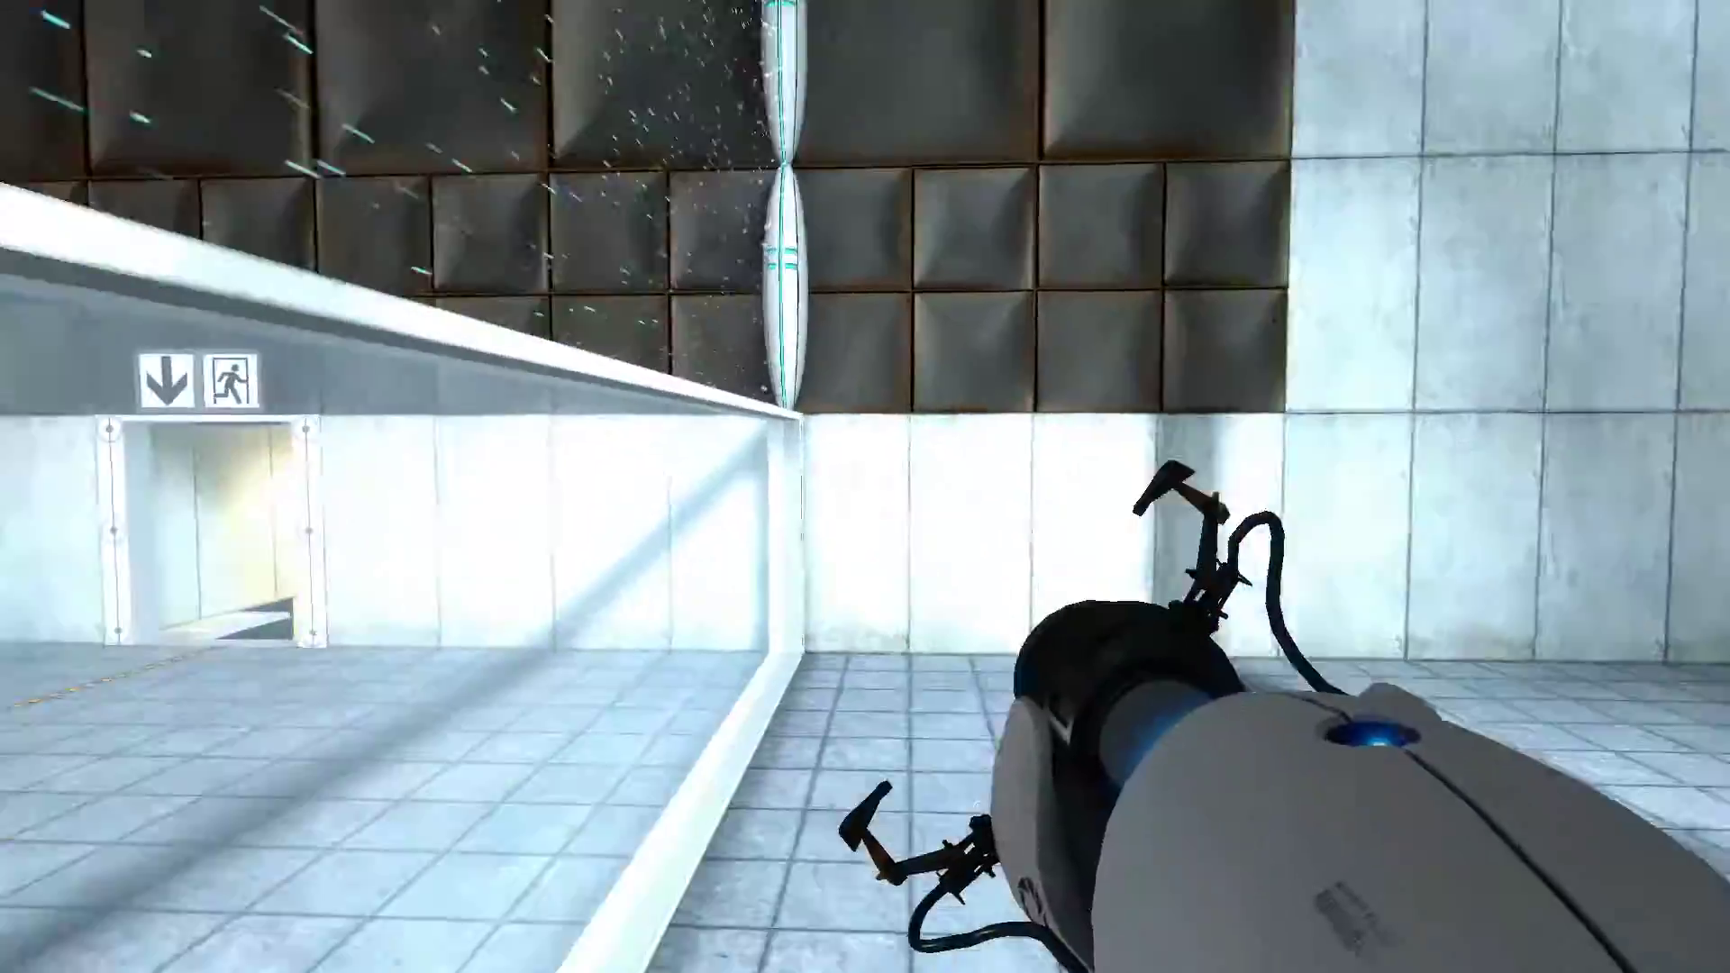
{"action": "key", "text": "w"}
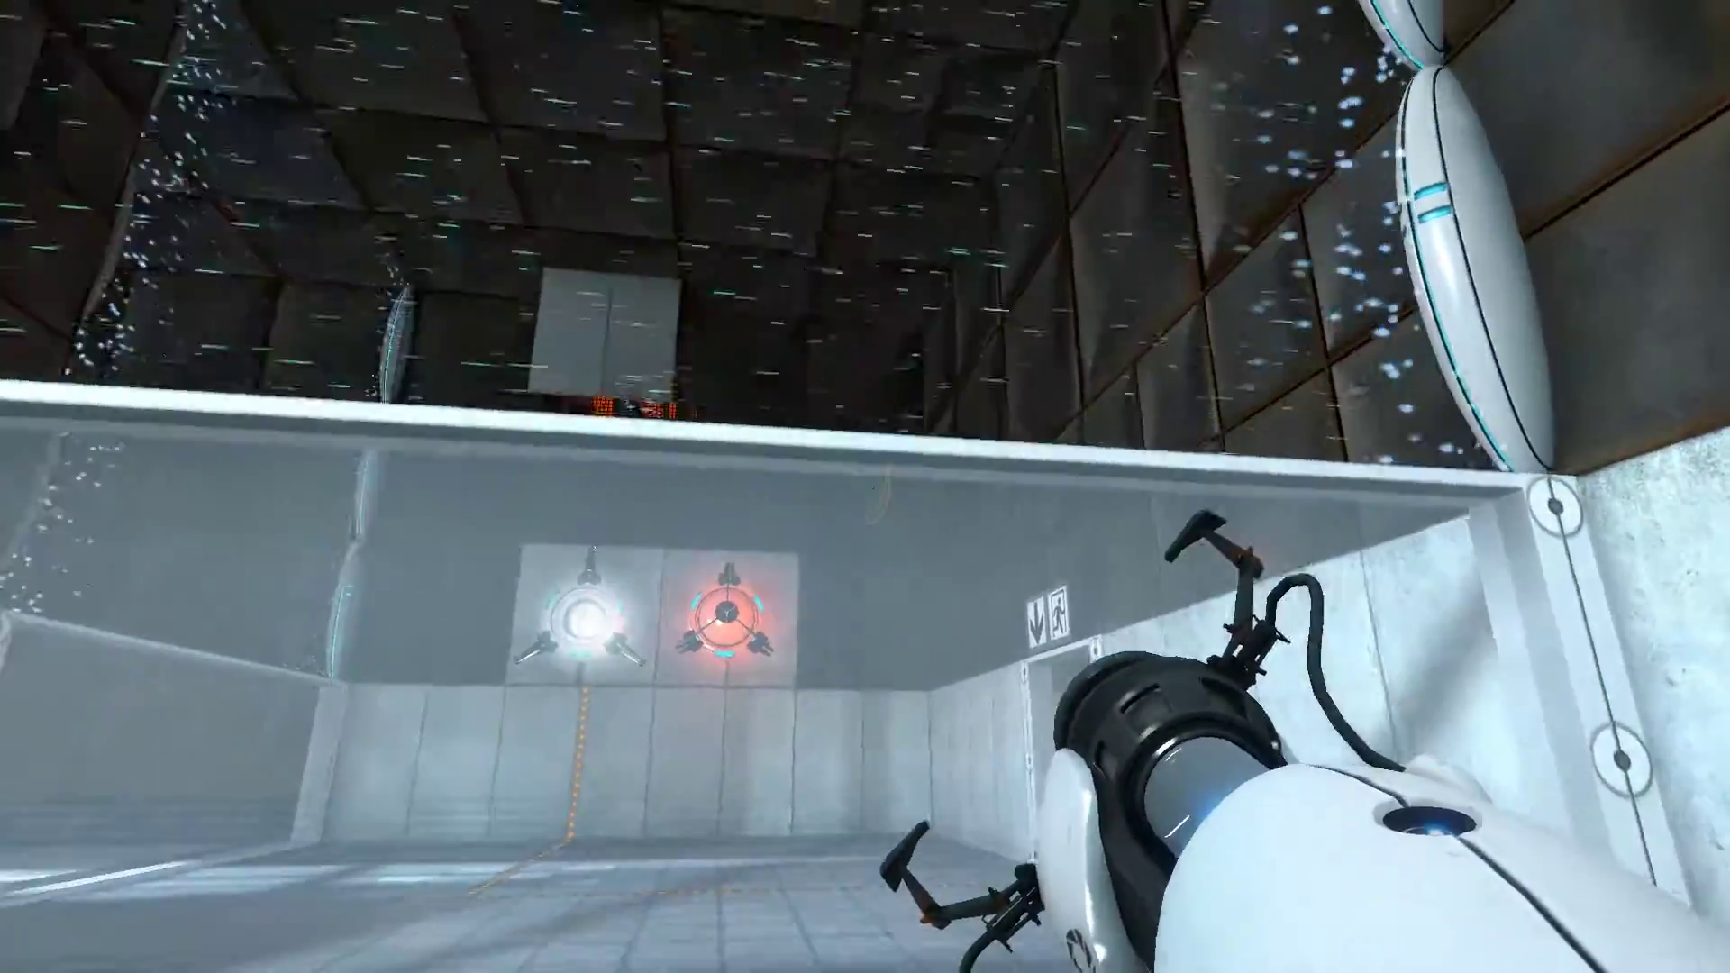
{"action": "key", "text": "w"}
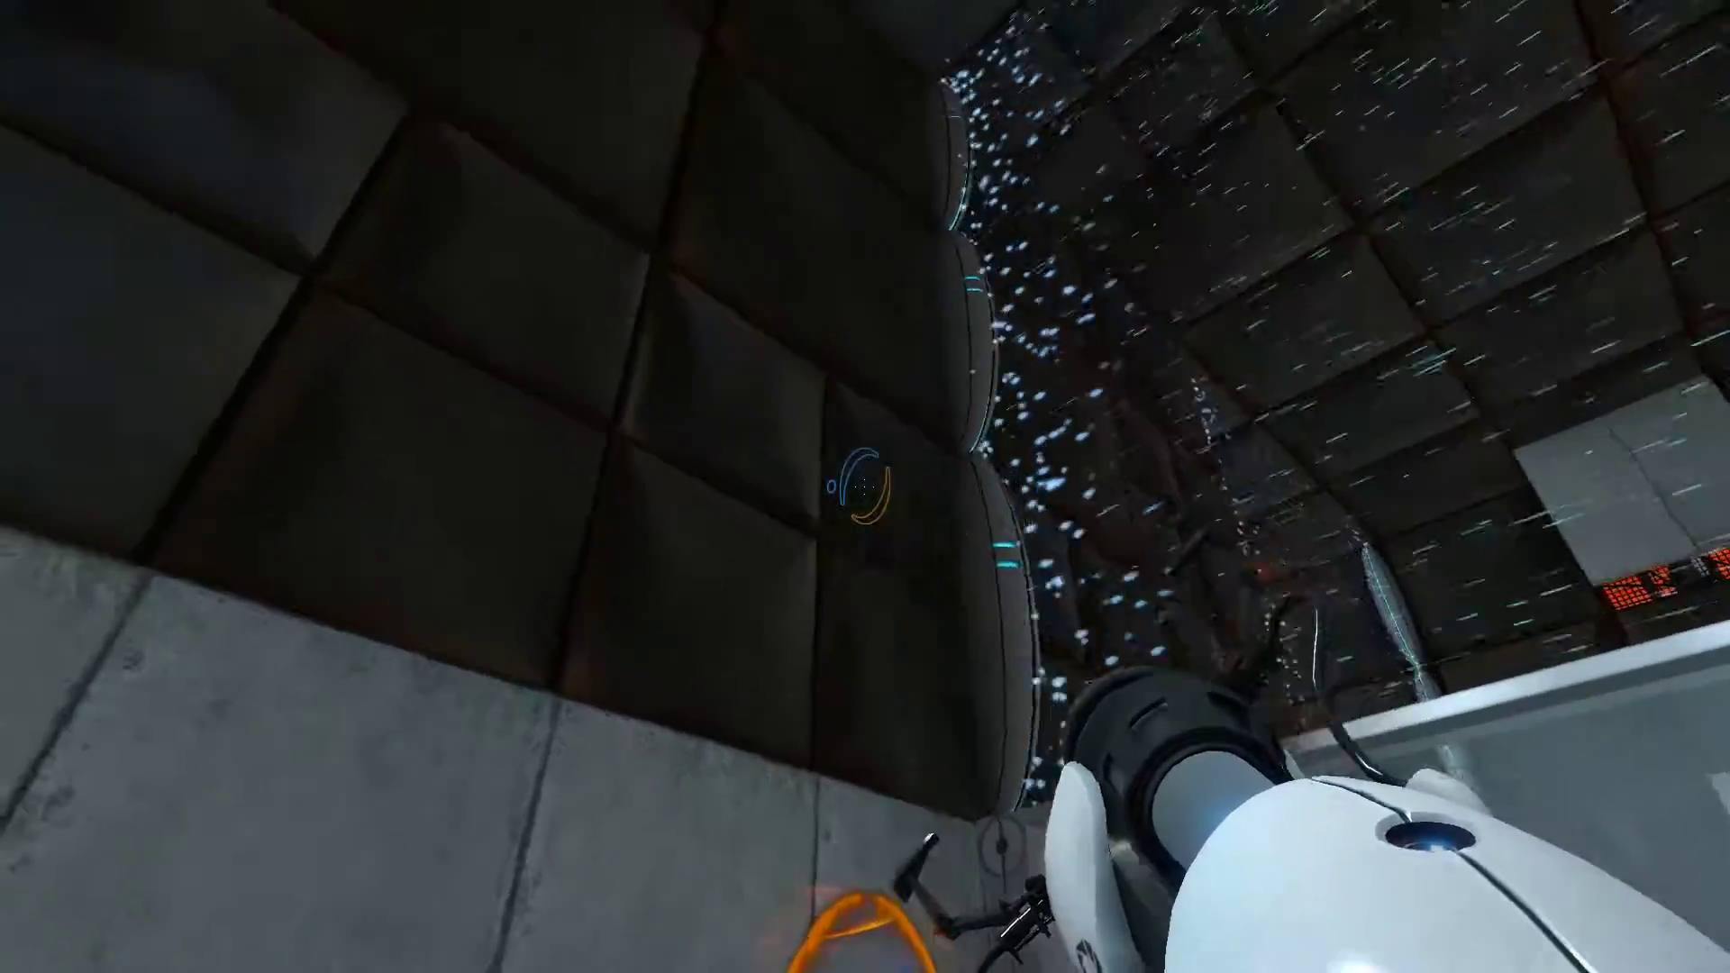
{"action": "key", "text": "w"}
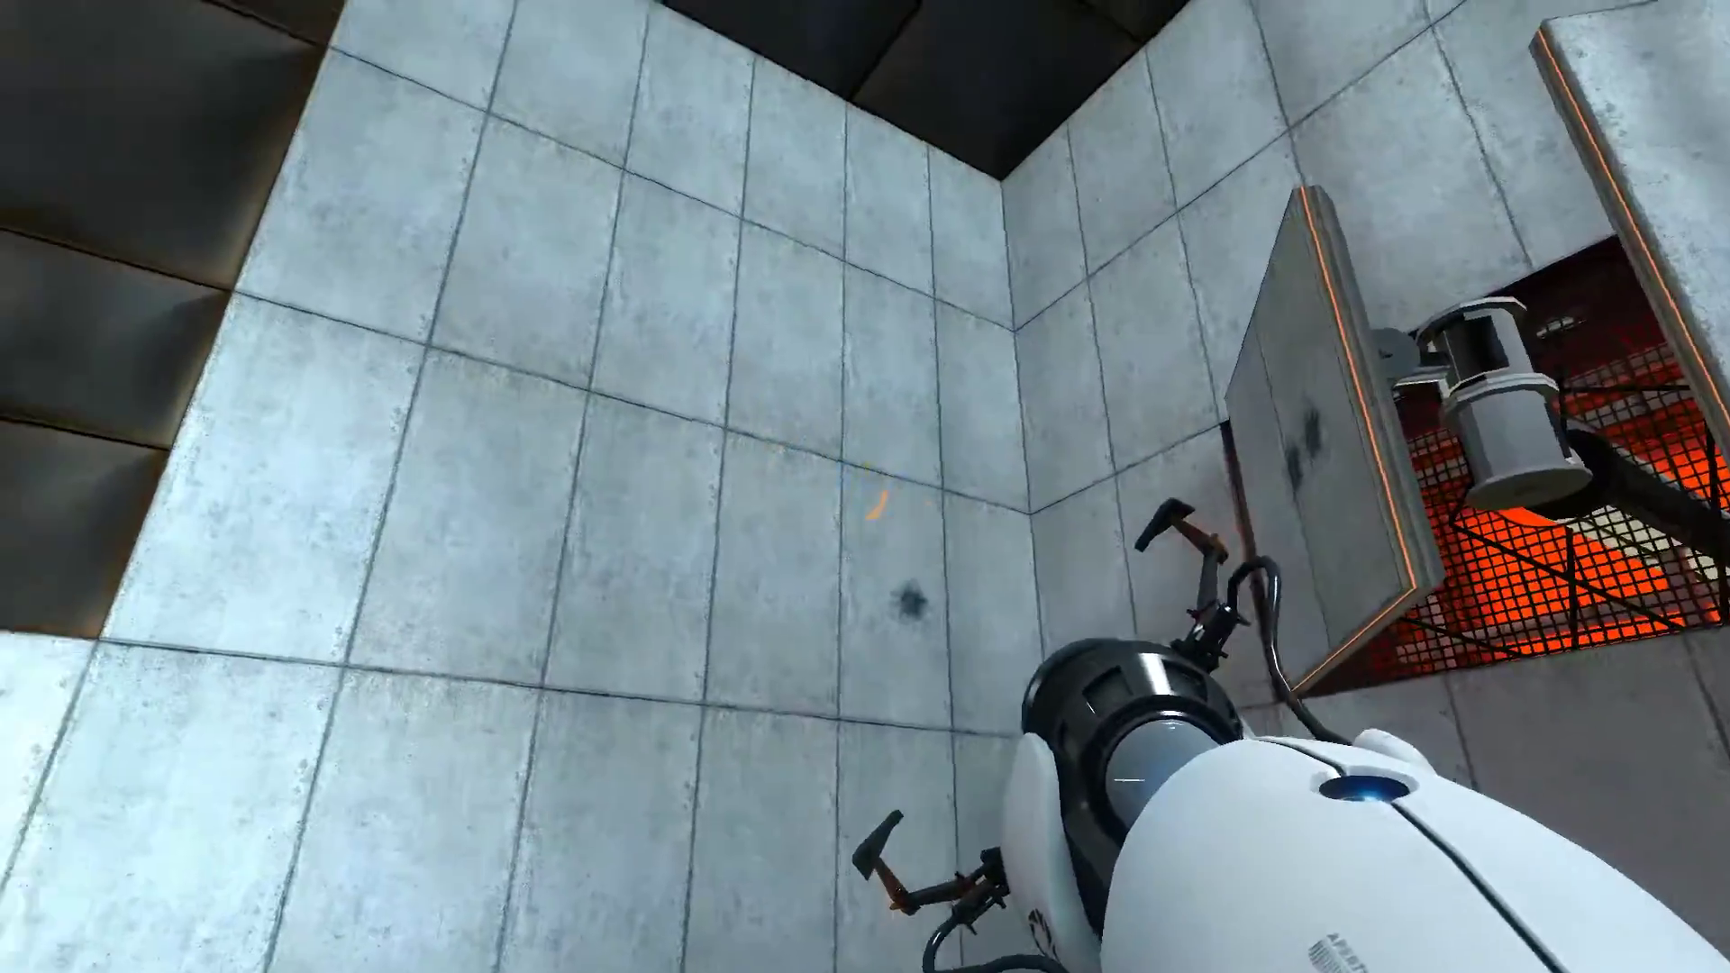
{"action": "key", "text": "w"}
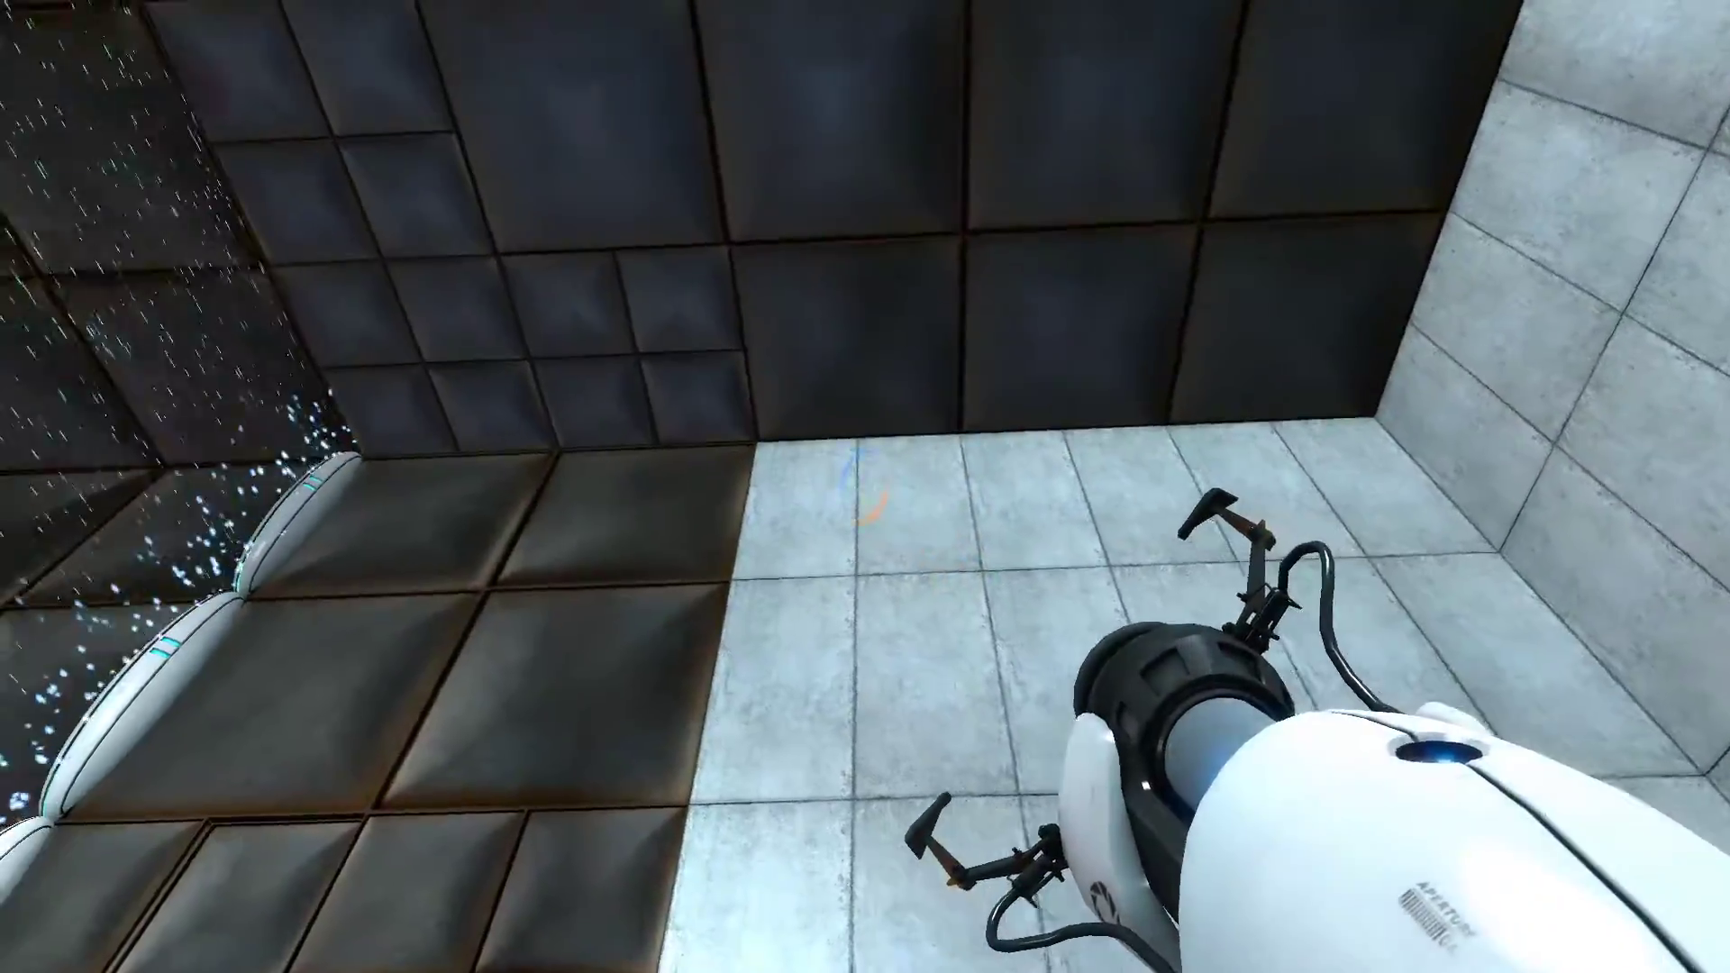
Chain blue and orange floor portals, falling through them across the chamber.
{"action": "left_click", "coordinate": [864, 487]}
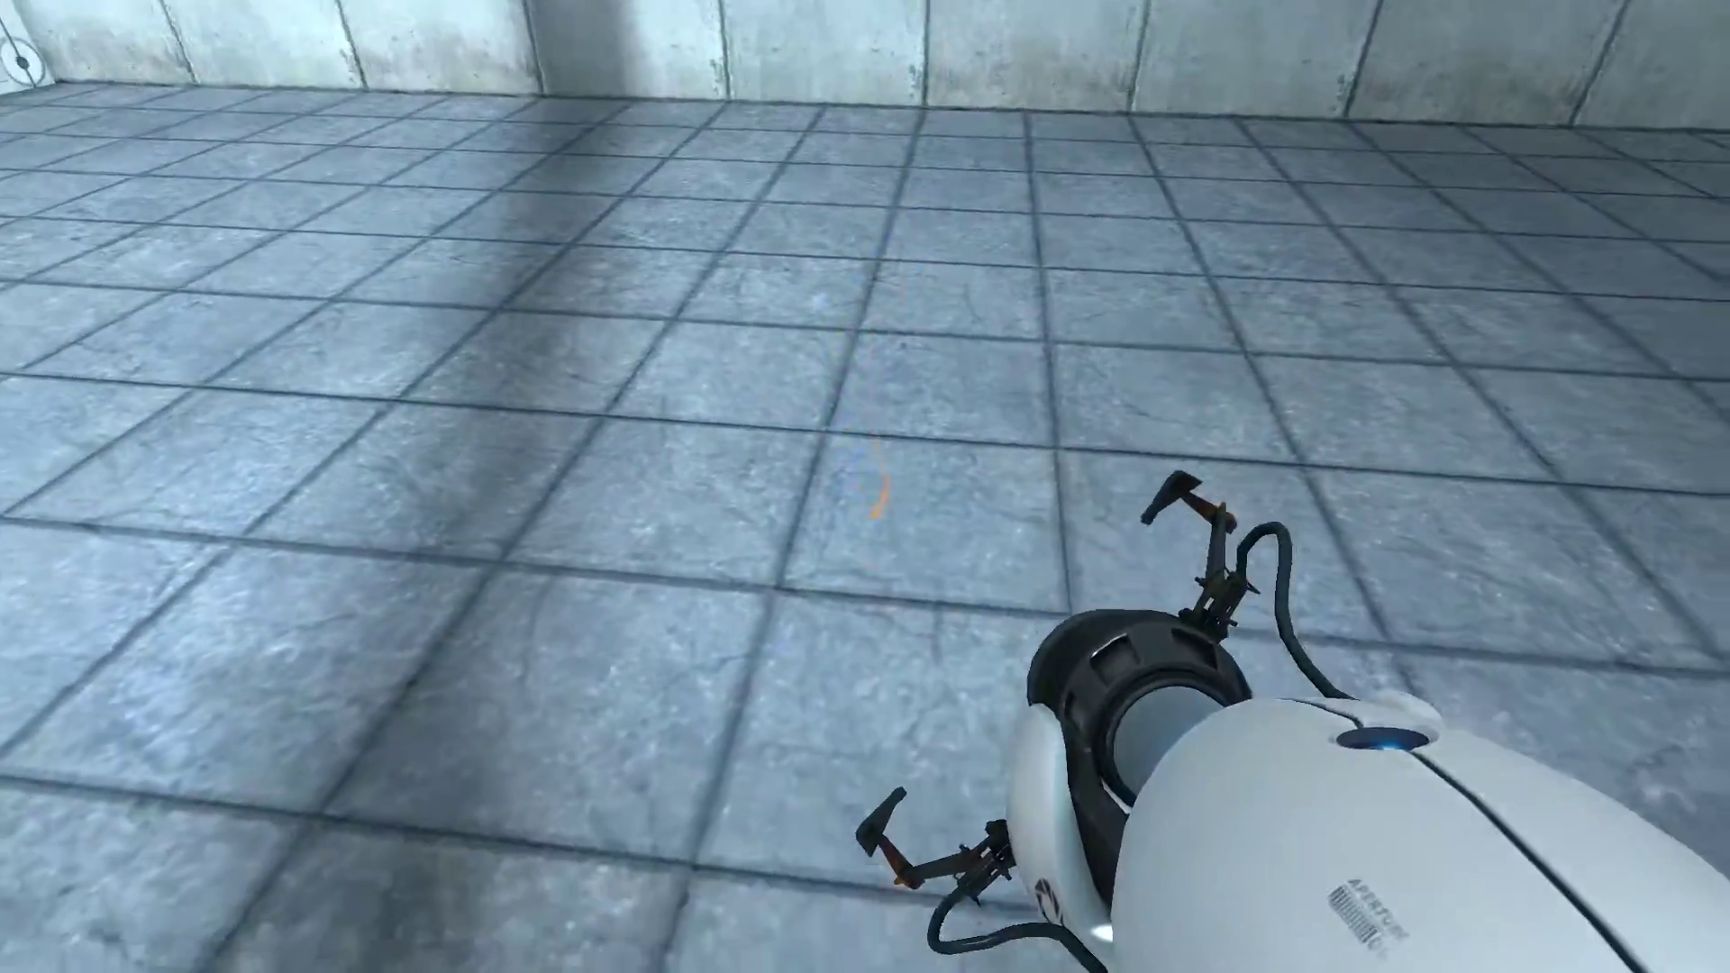
{"action": "right_click", "coordinate": [865, 488]}
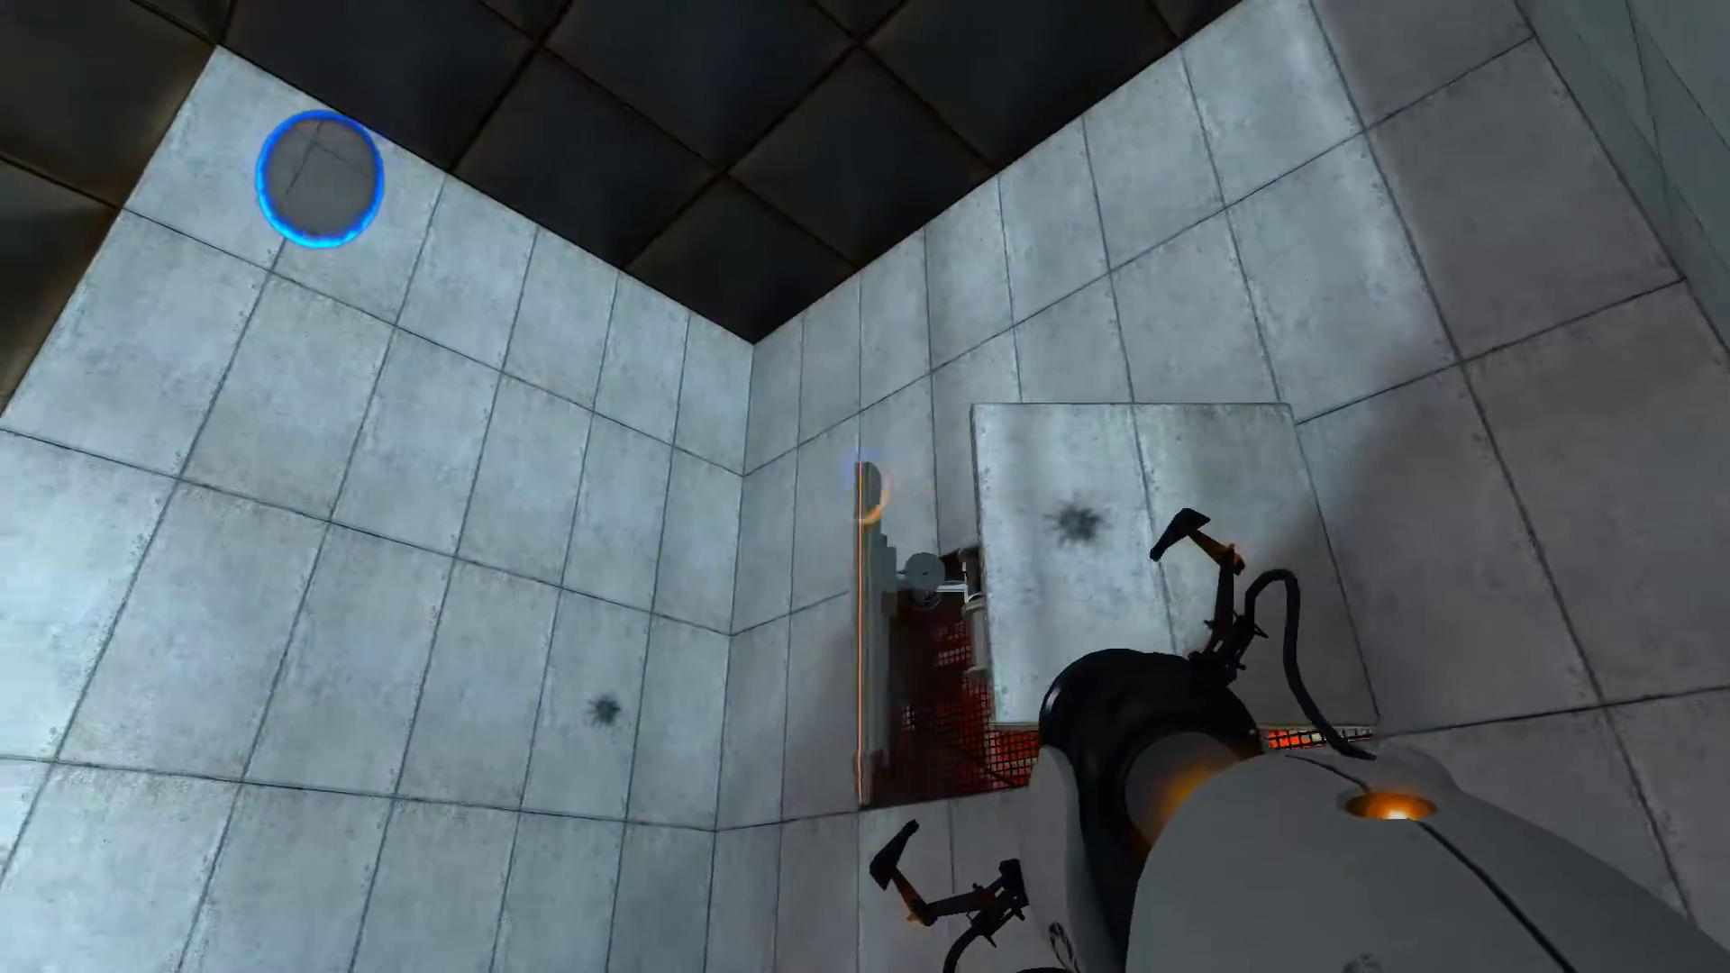
{"action": "right_click", "coordinate": [865, 487]}
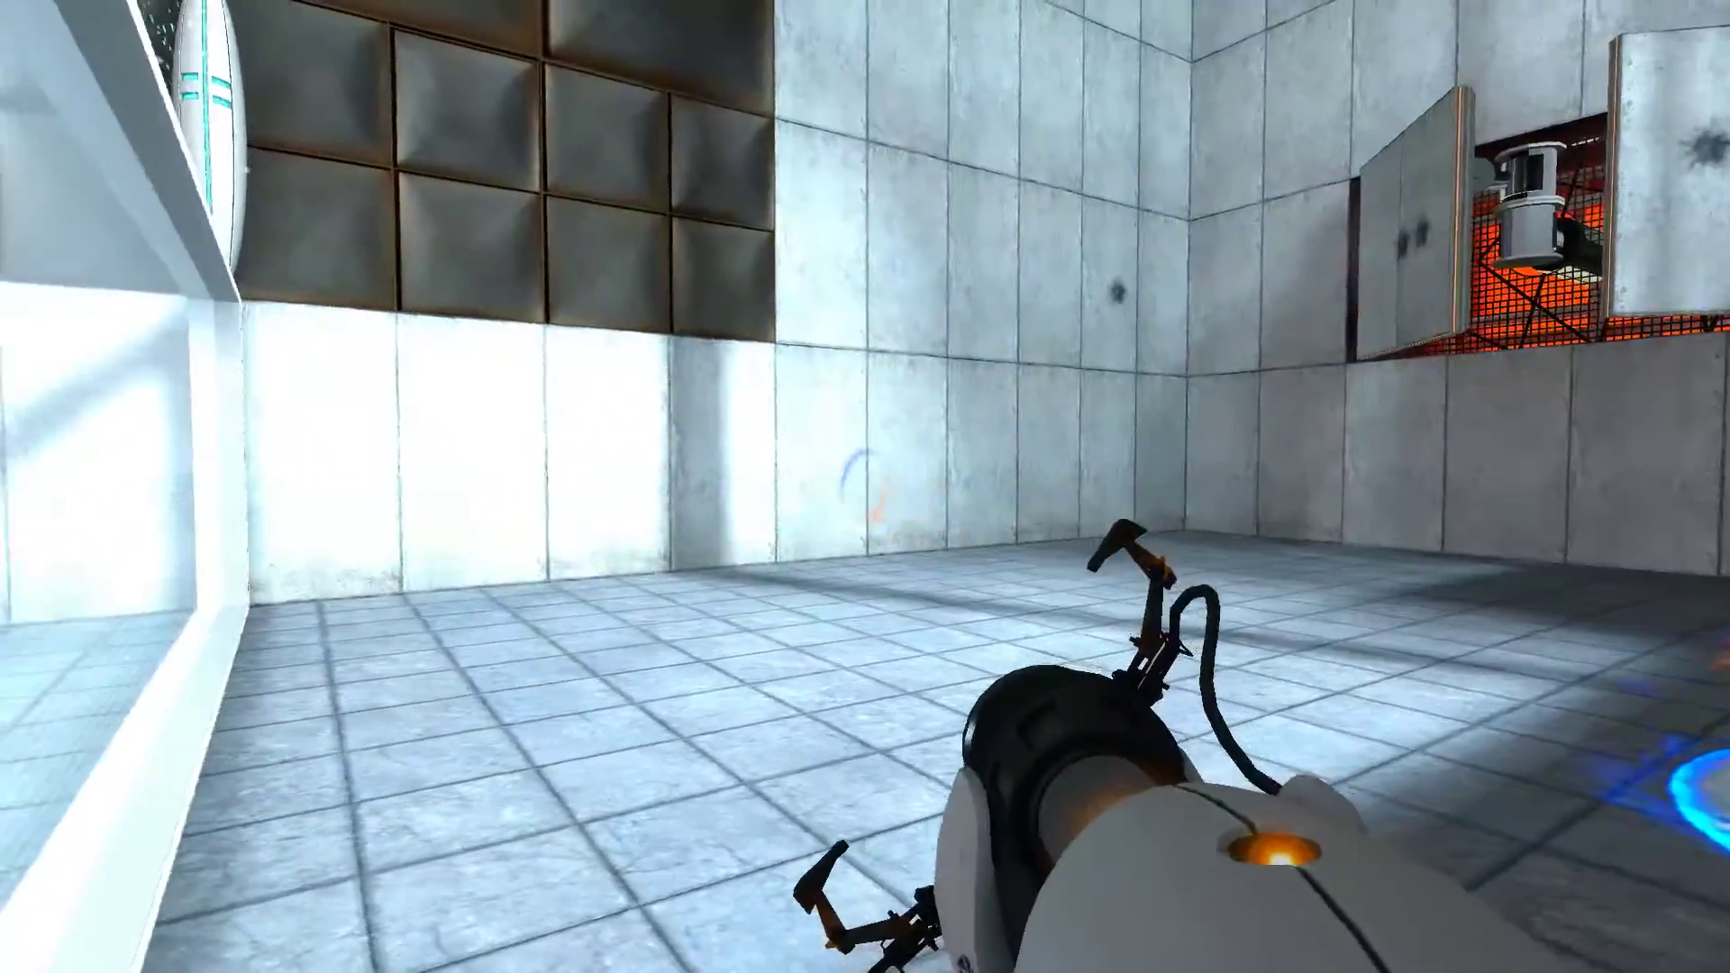
{"action": "left_click", "coordinate": [866, 488]}
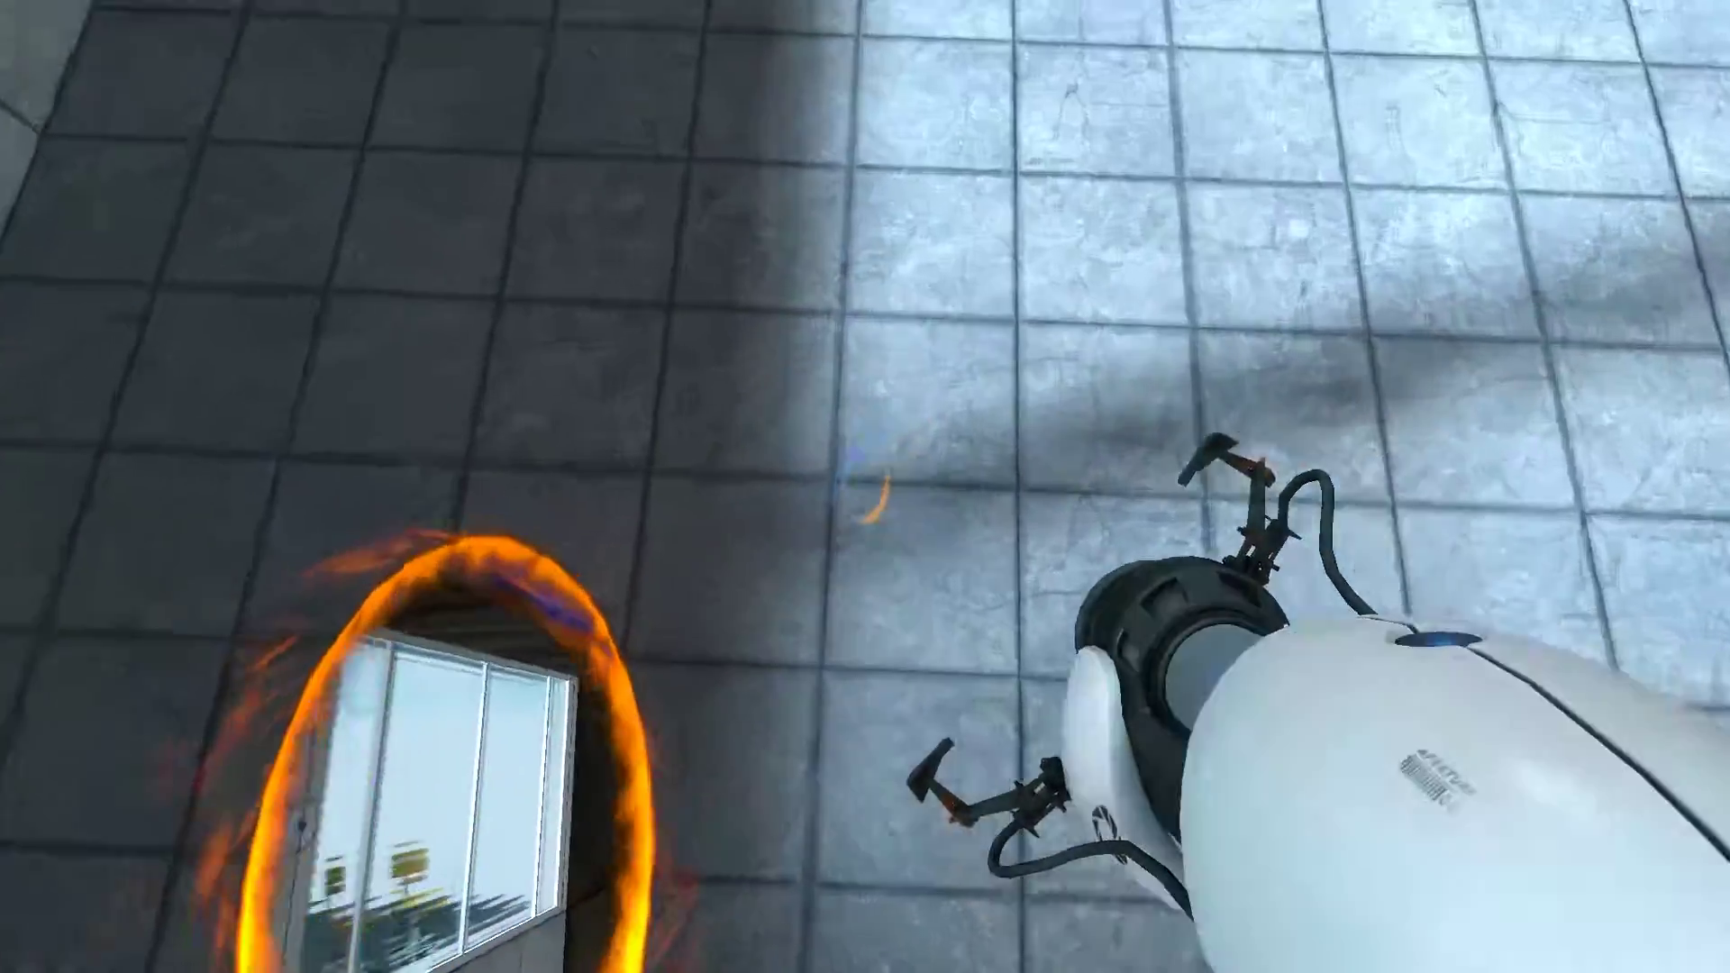
Link an orange far-wall portal with a blue near-wall portal, then walk through down the corridor.
{"action": "left_click", "coordinate": [864, 486]}
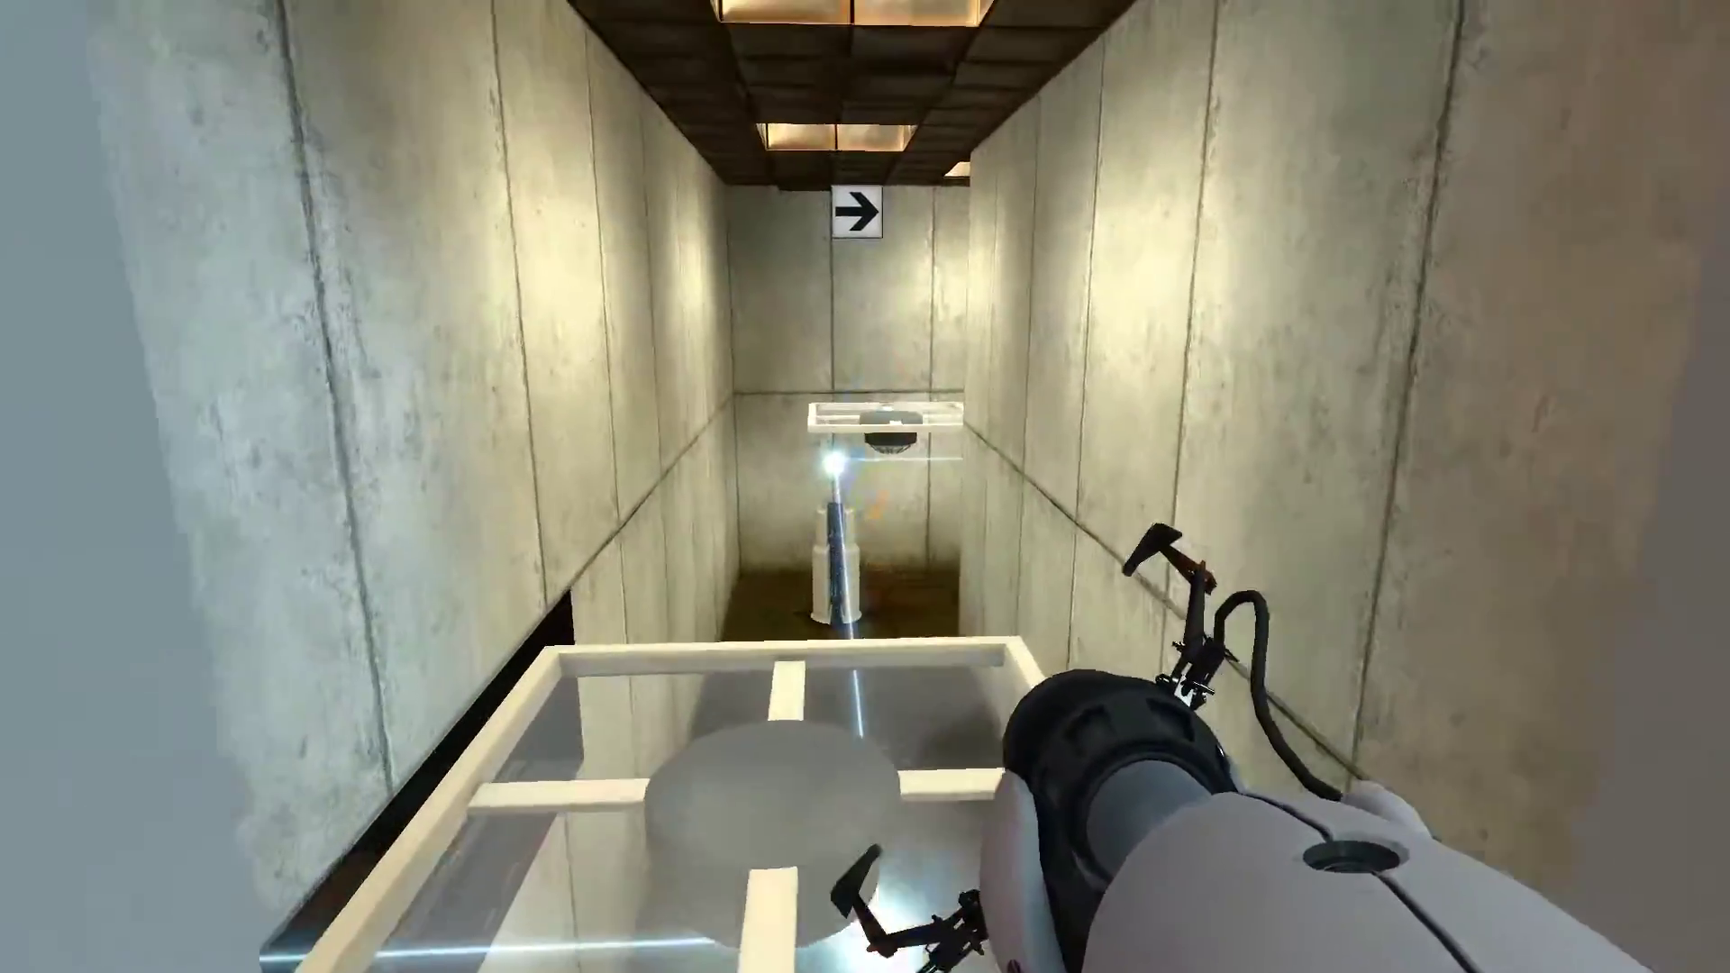
{"action": "right_click", "coordinate": [865, 486]}
{"action": "left_click", "coordinate": [865, 487]}
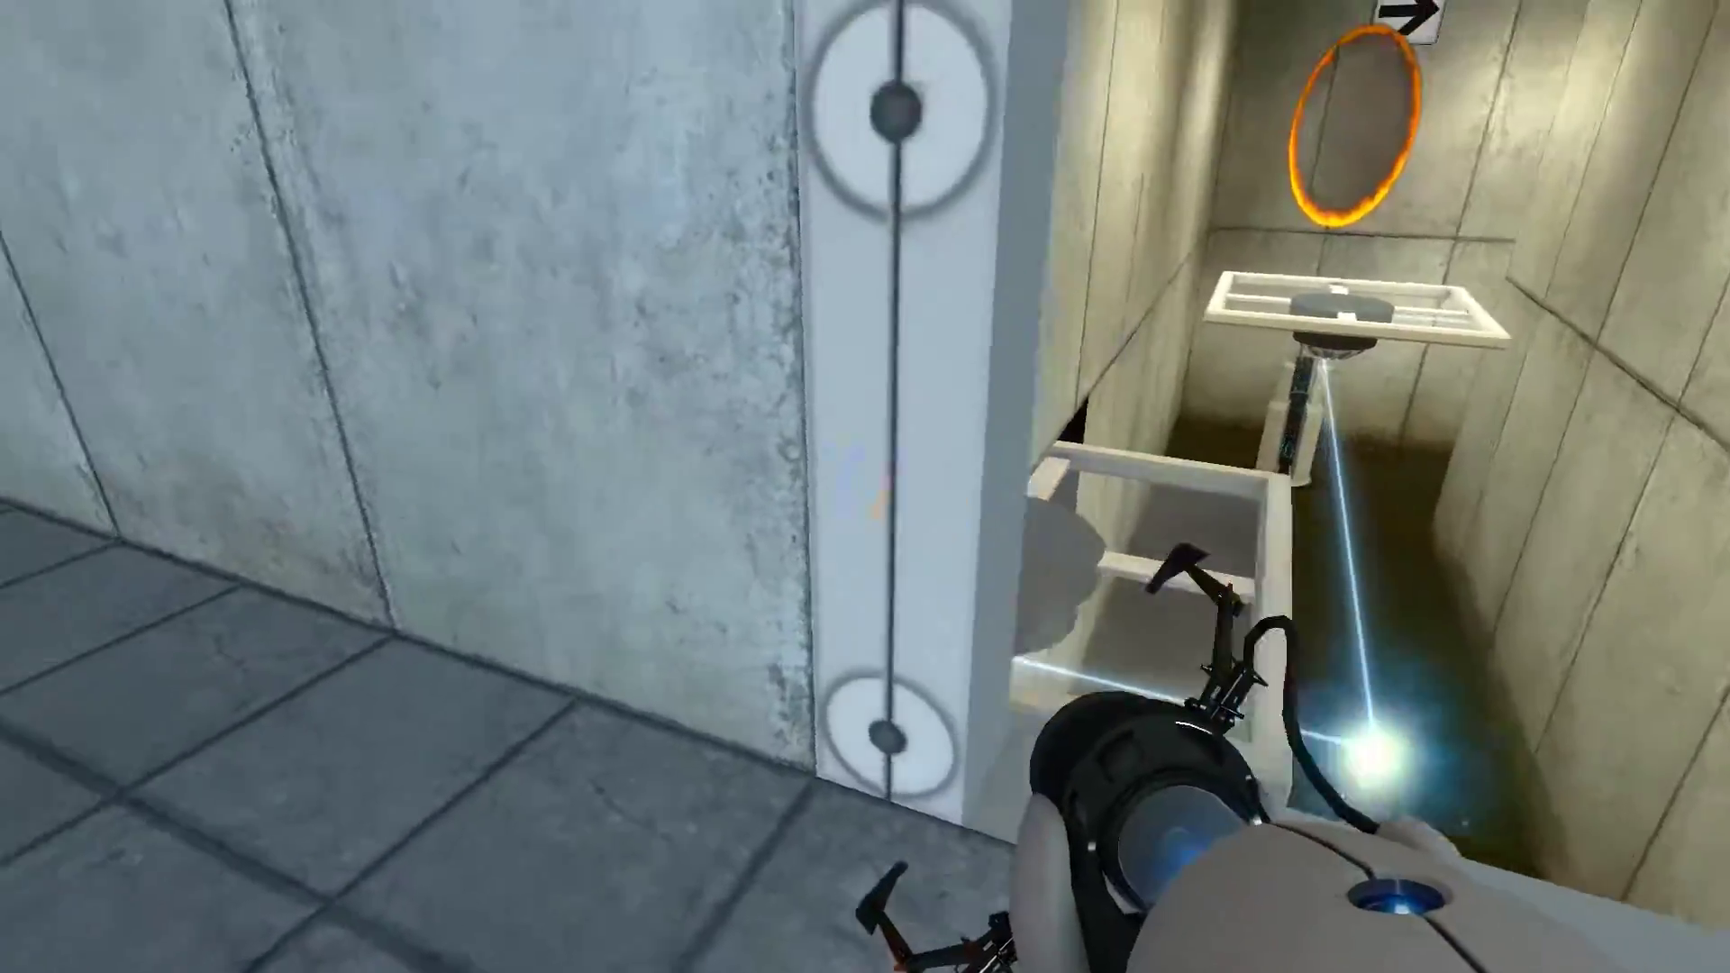
{"action": "left_click", "coordinate": [866, 486]}
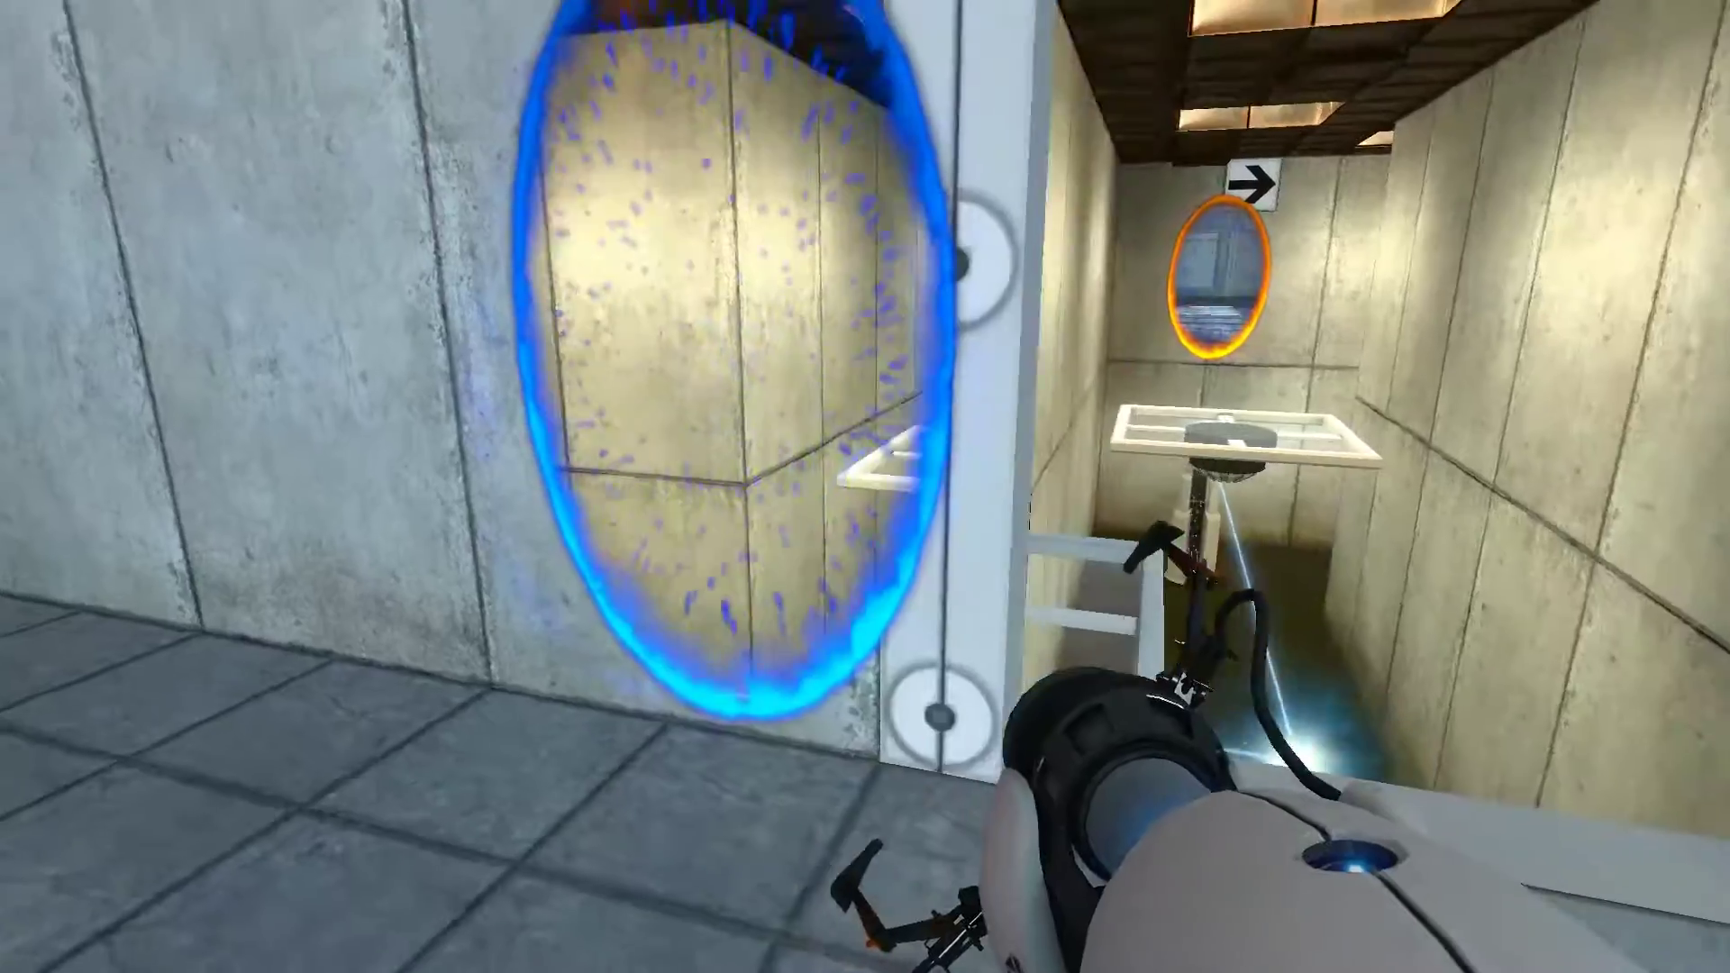
{"action": "key", "text": "w"}
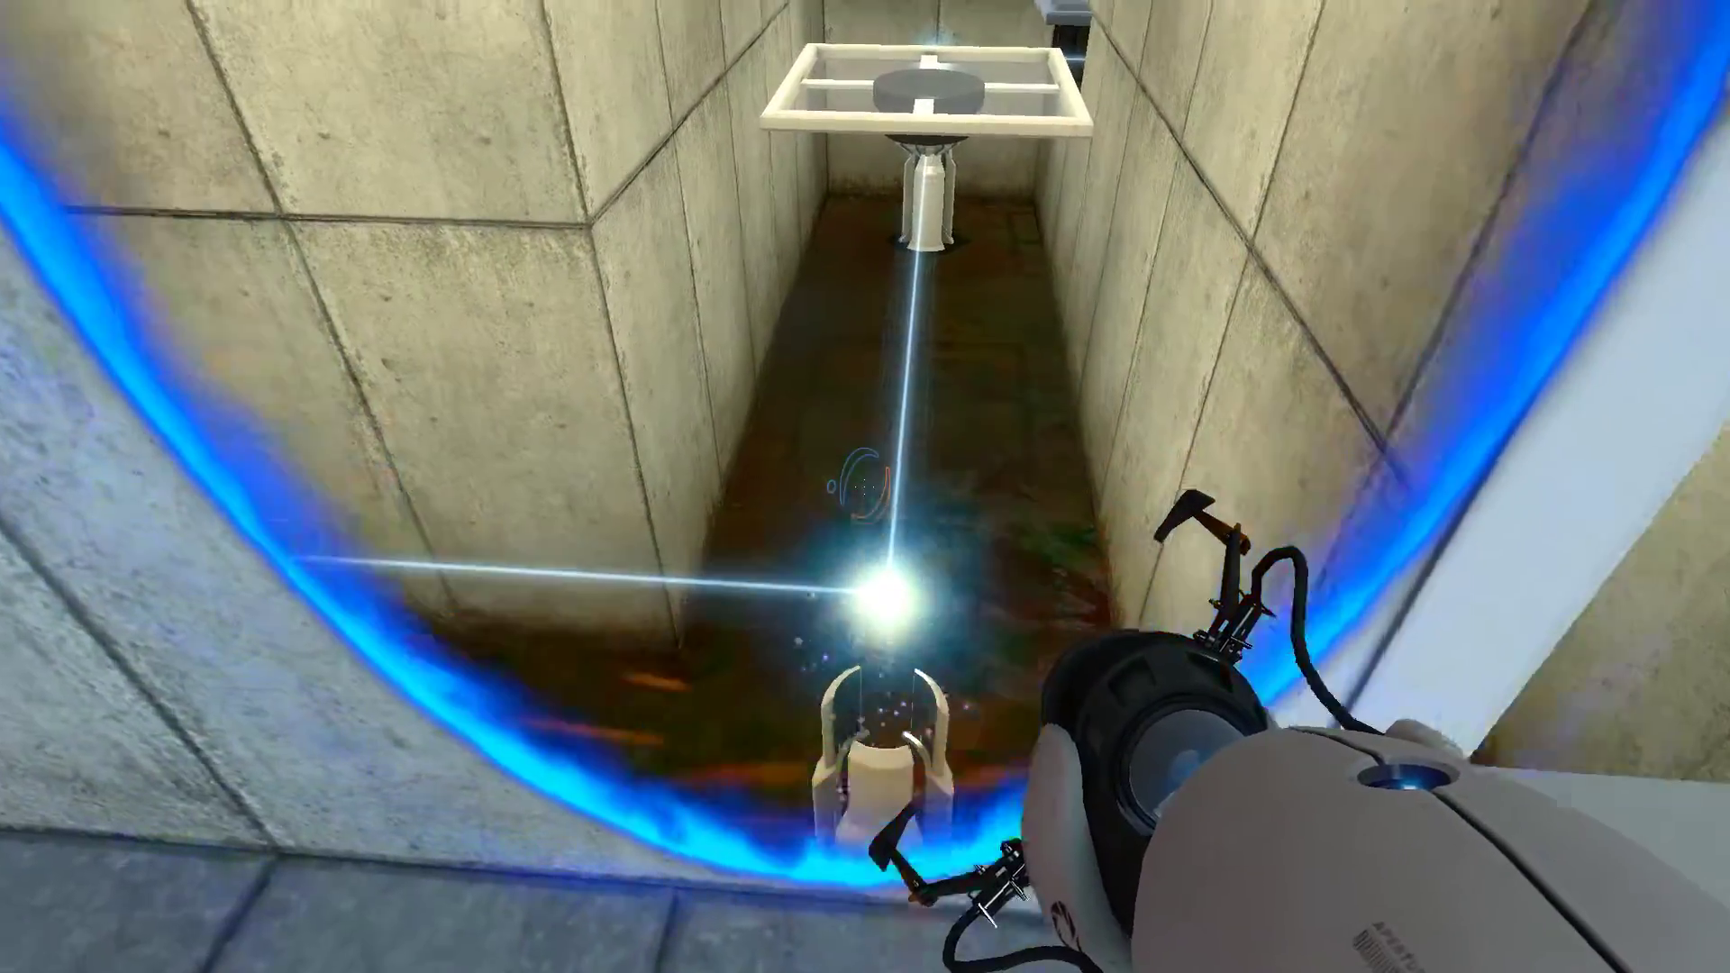
{"action": "key", "text": "w"}
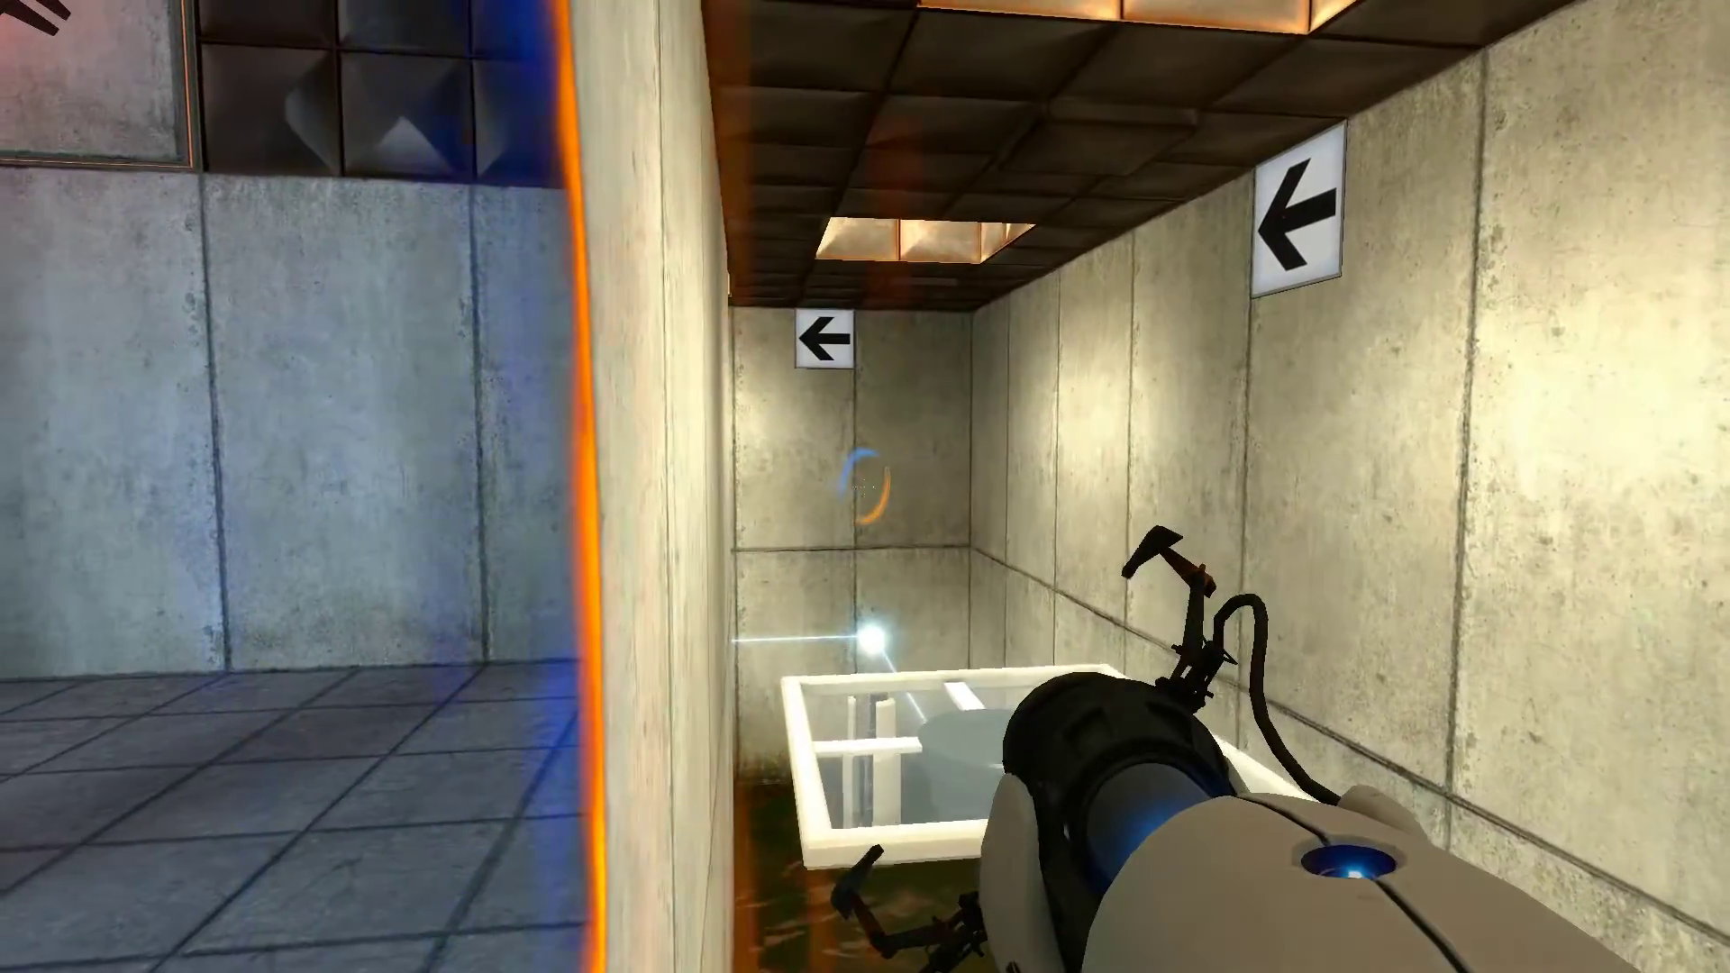
{"action": "key", "text": "w"}
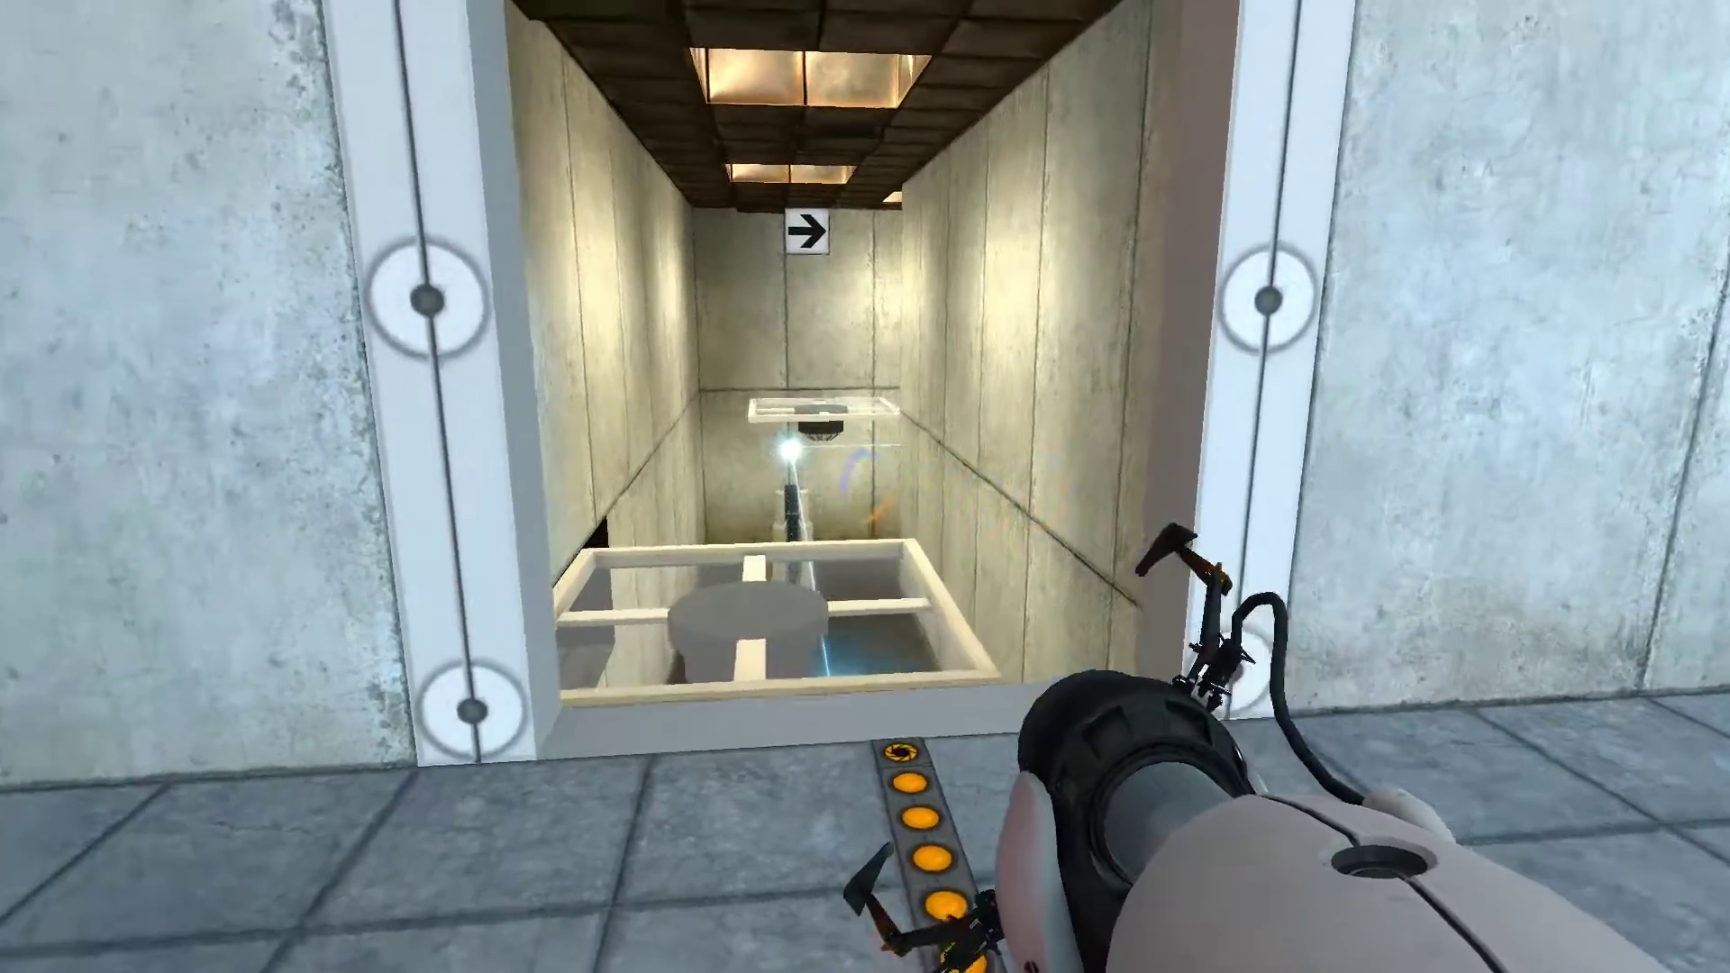
Link orange and blue portals on the corridor walls and walk through into the corridor.
{"action": "key", "text": "w"}
{"action": "right_click", "coordinate": [865, 487]}
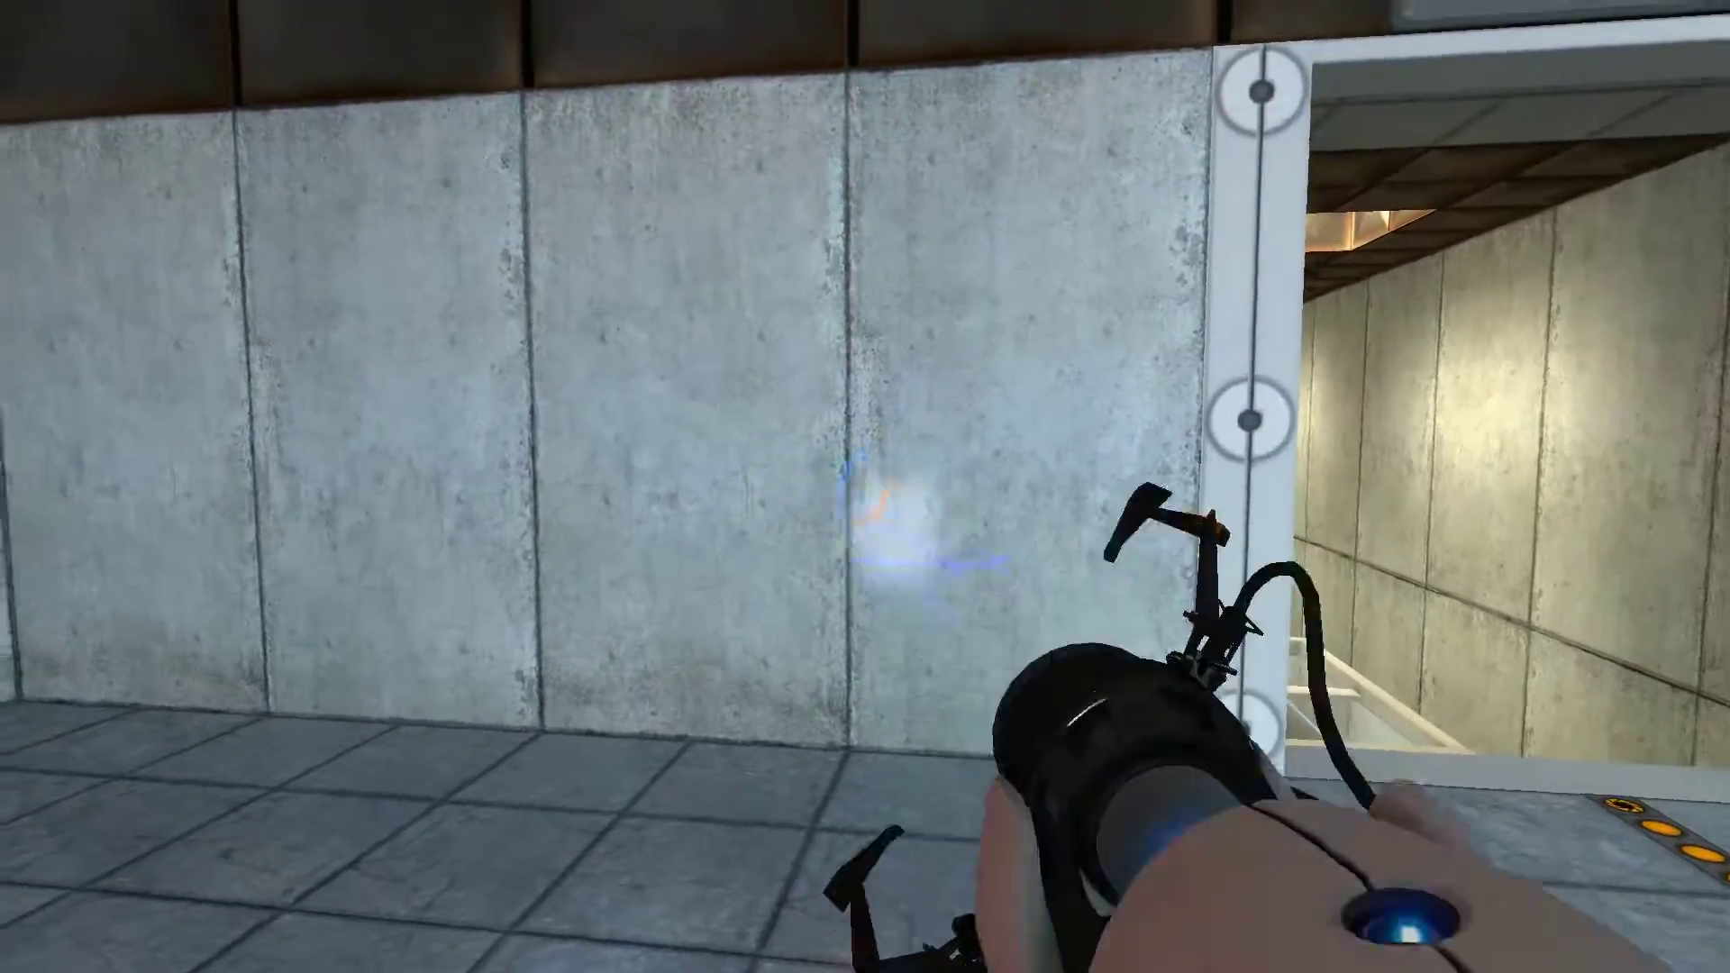
{"action": "left_click", "coordinate": [864, 487]}
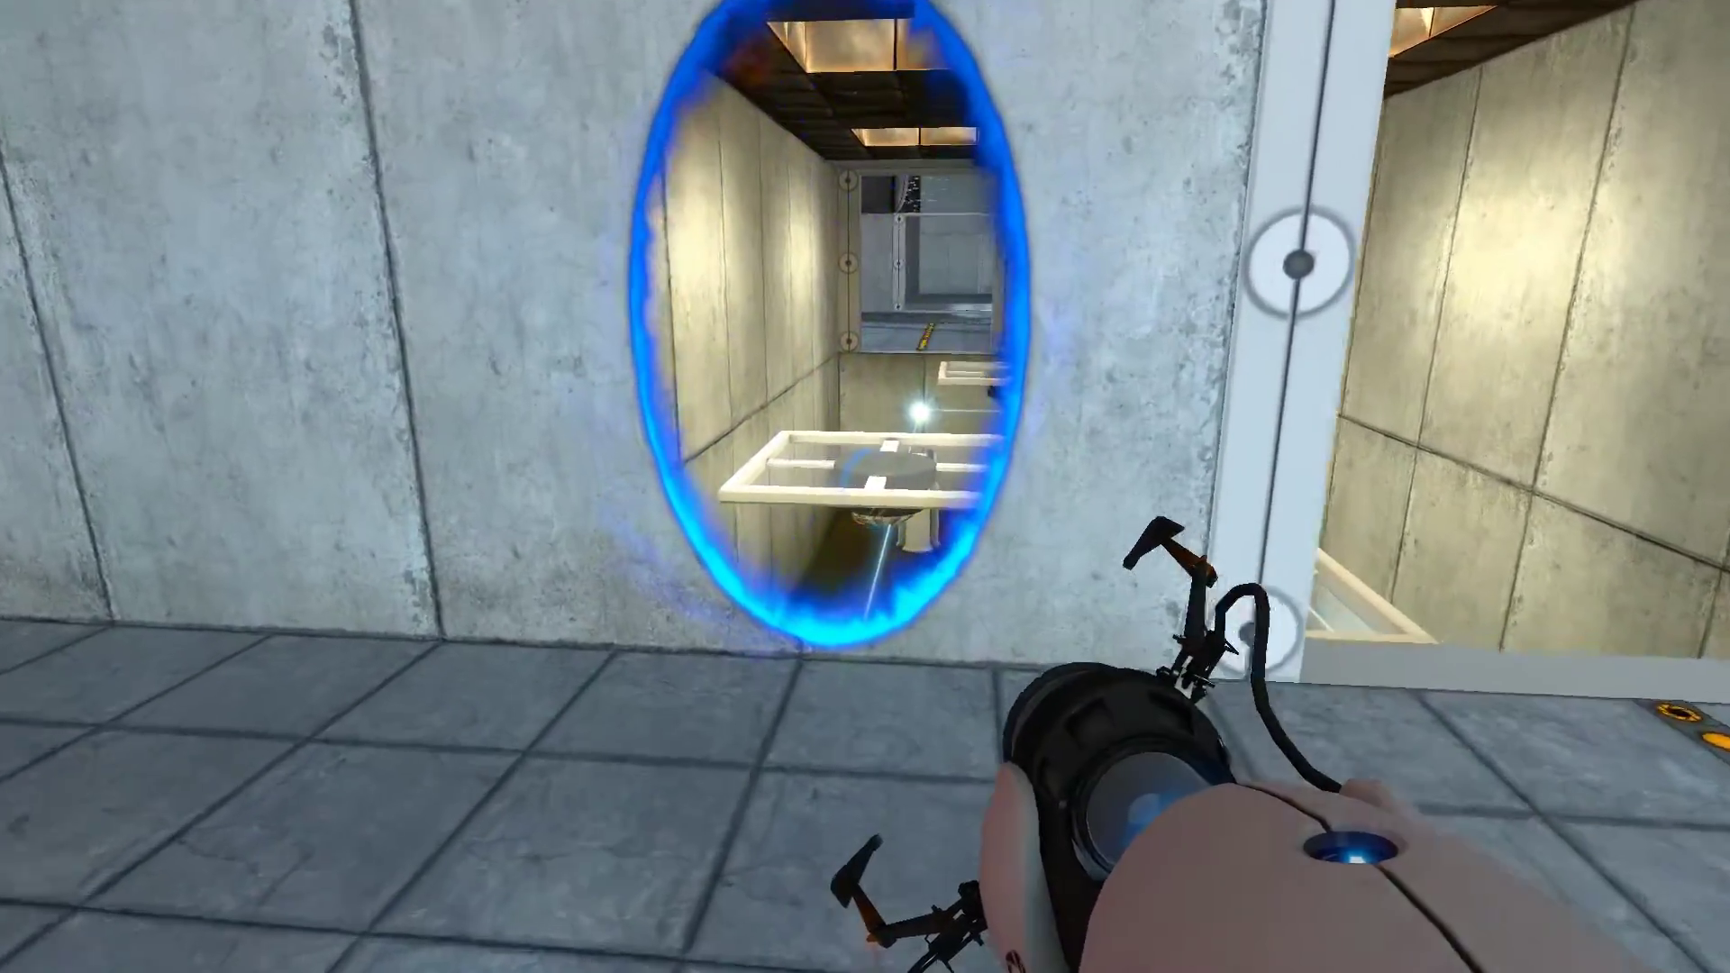
{"action": "key", "text": "w"}
{"action": "key", "text": "w"}
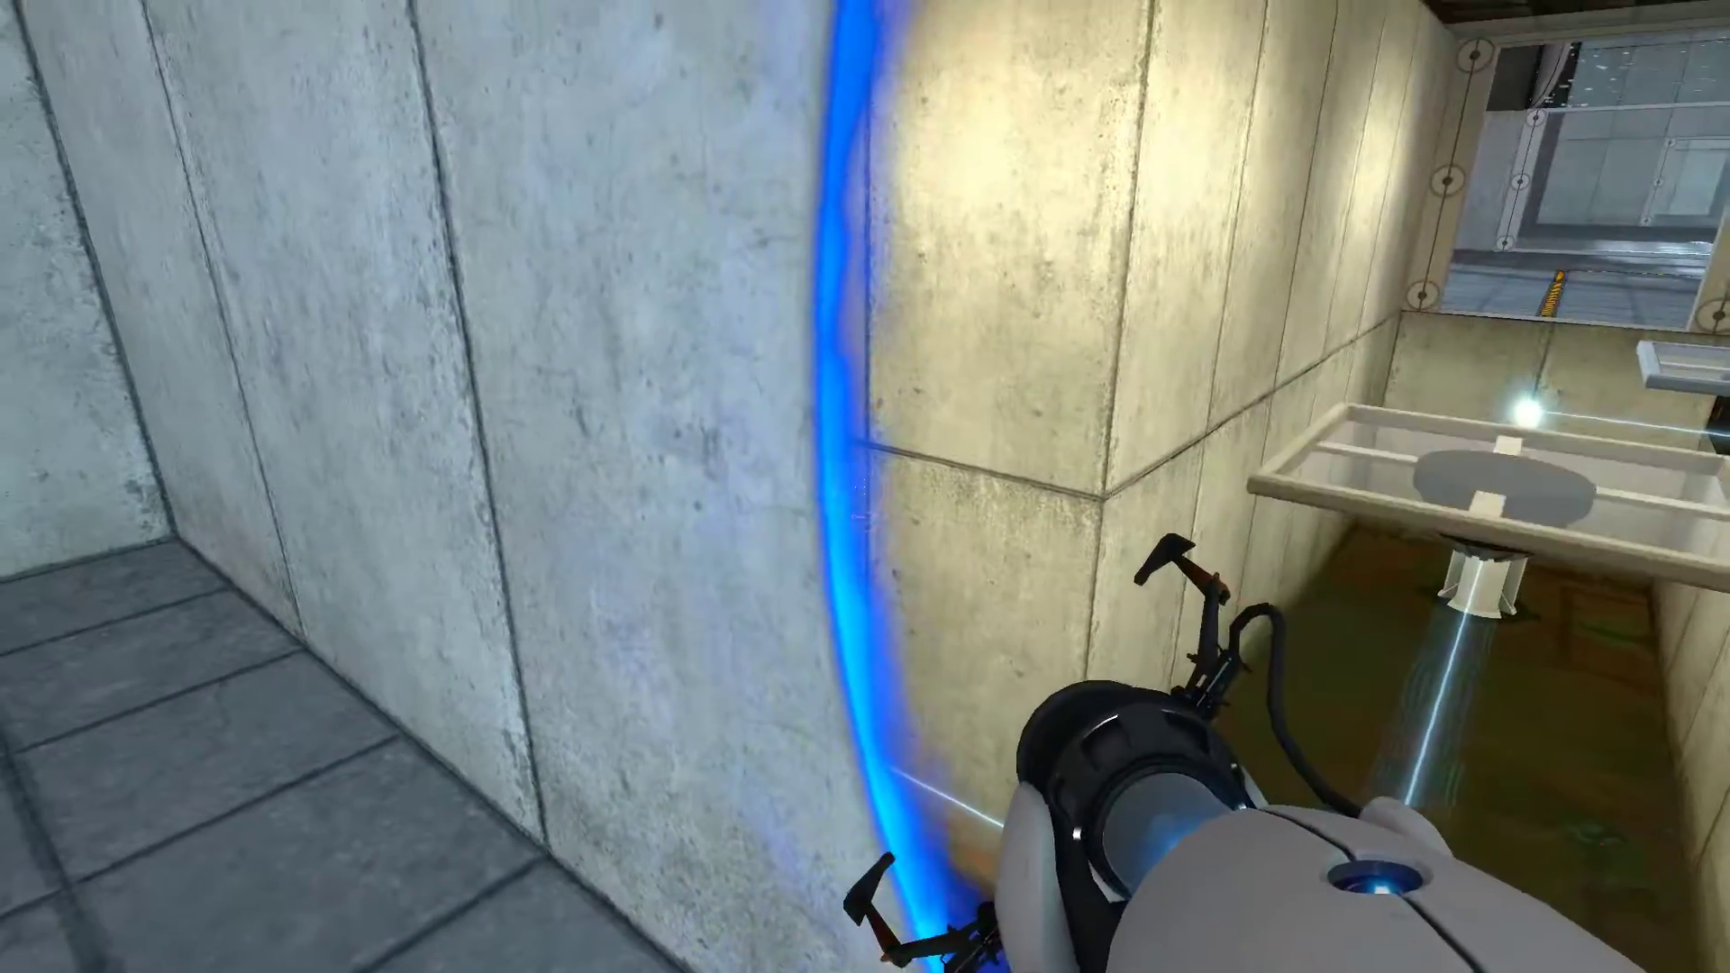
{"action": "key", "text": "w"}
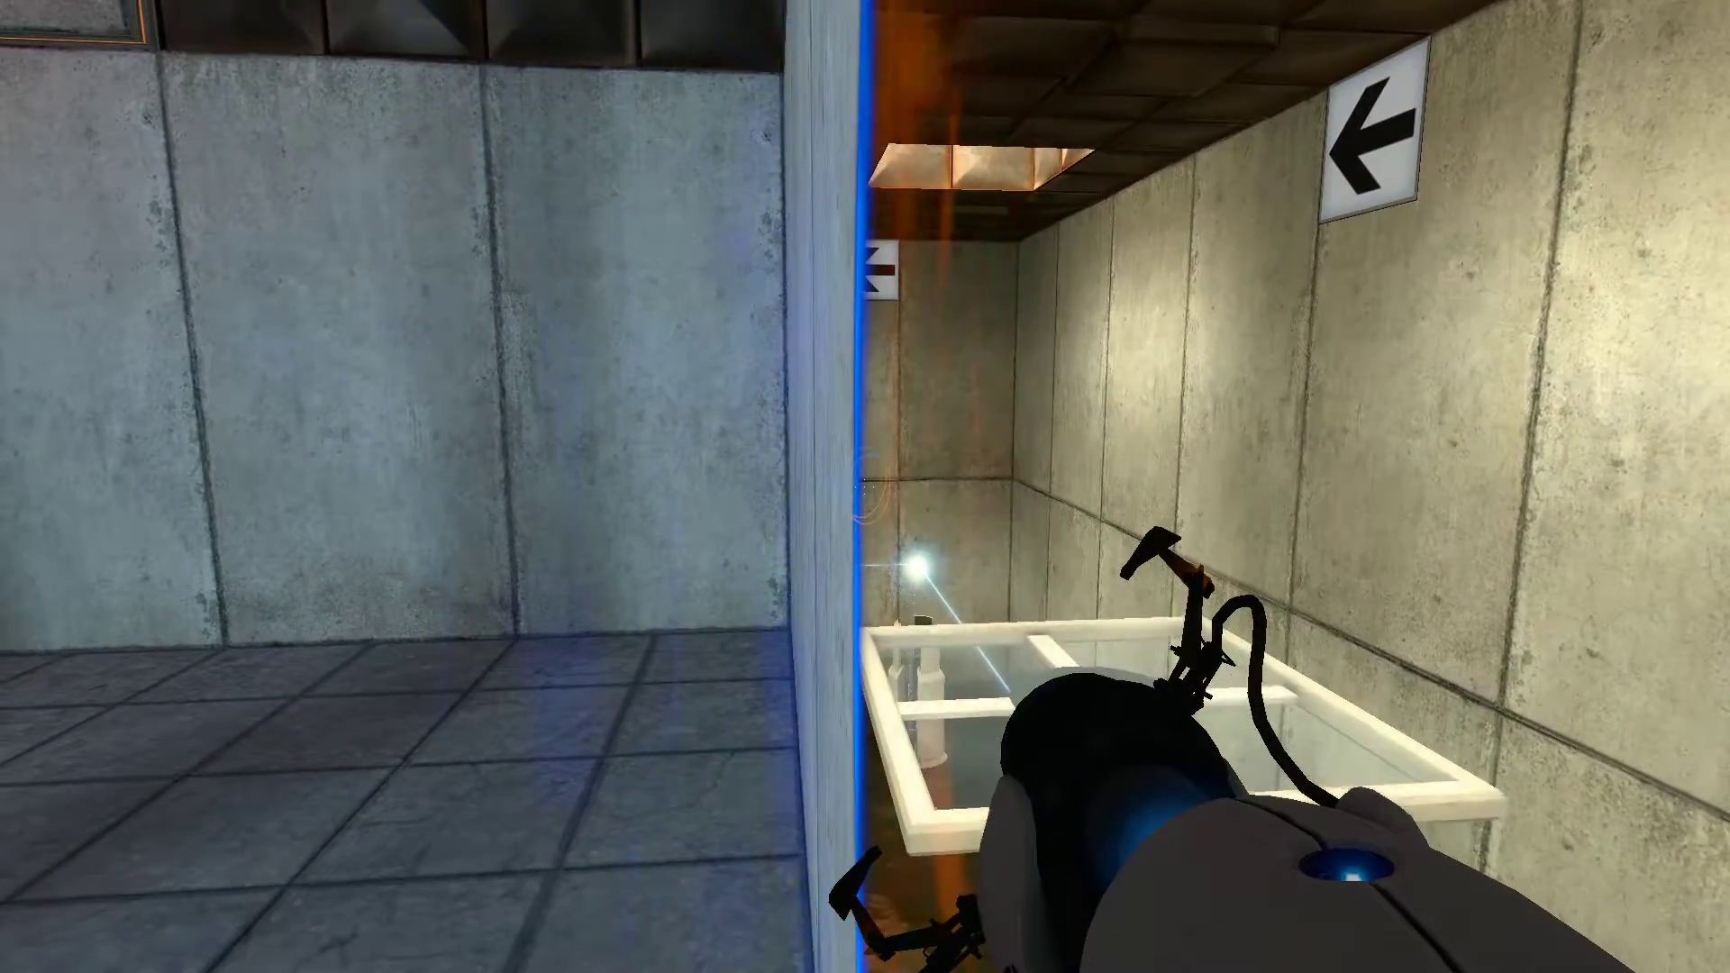
Re-place the orange portal, pass the platform, and exit the blue portal above the water.
{"action": "right_click", "coordinate": [865, 487]}
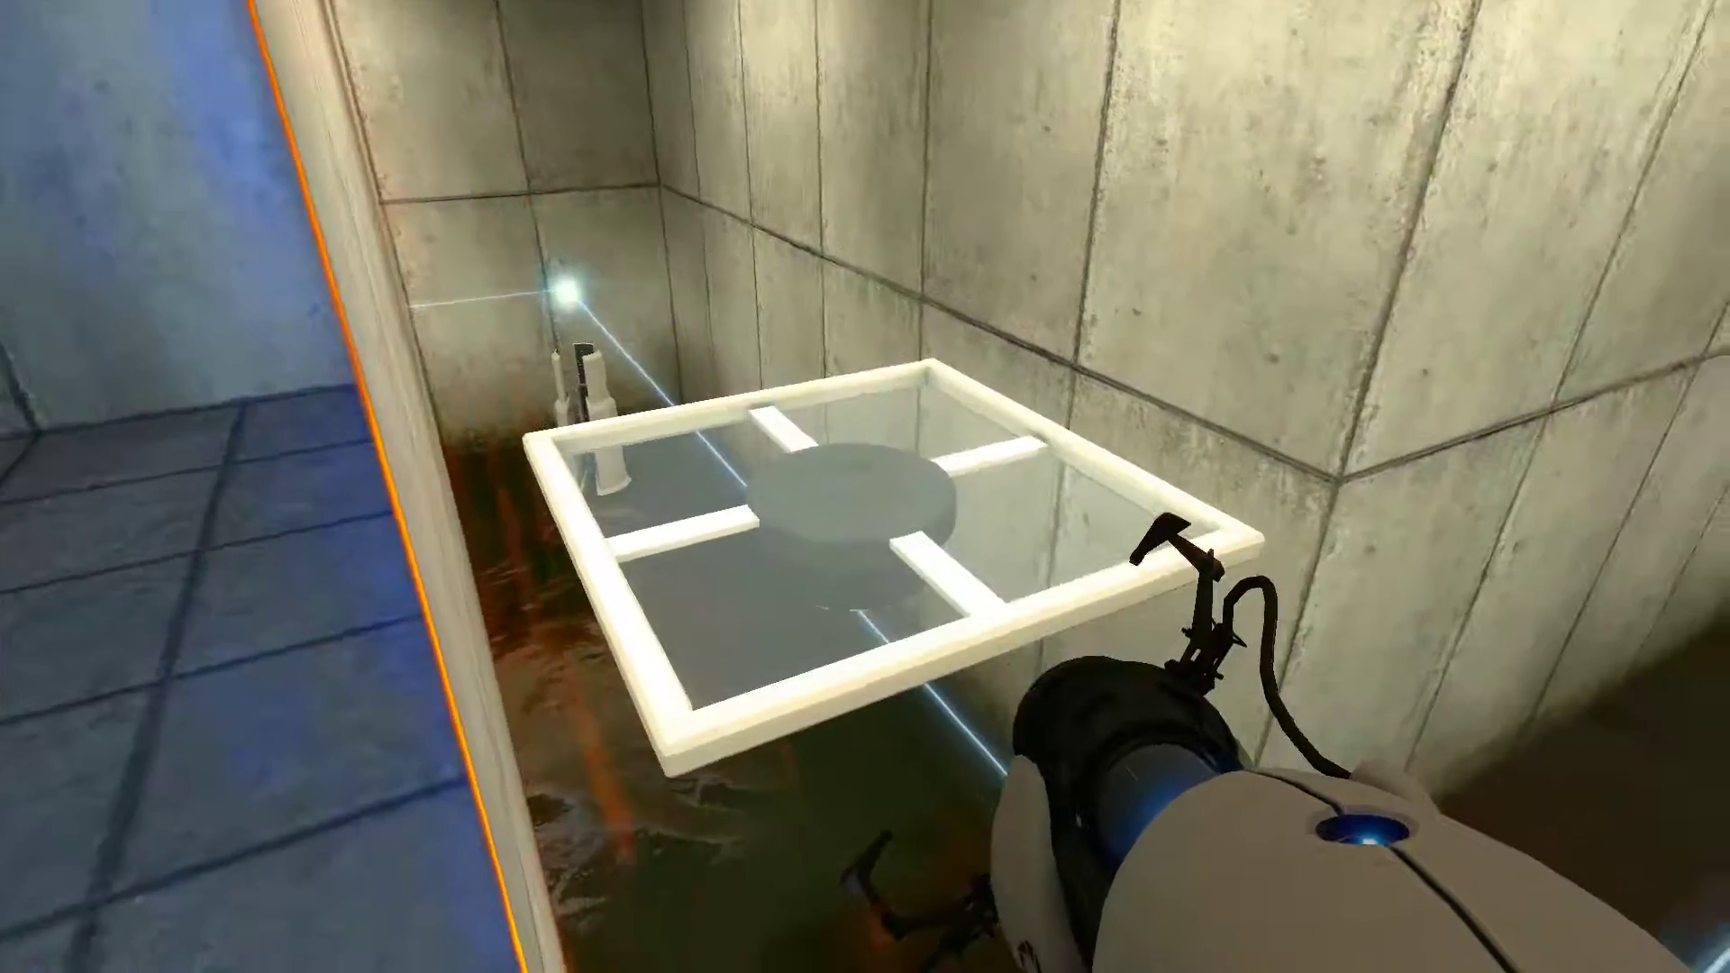
{"action": "key", "text": "w"}
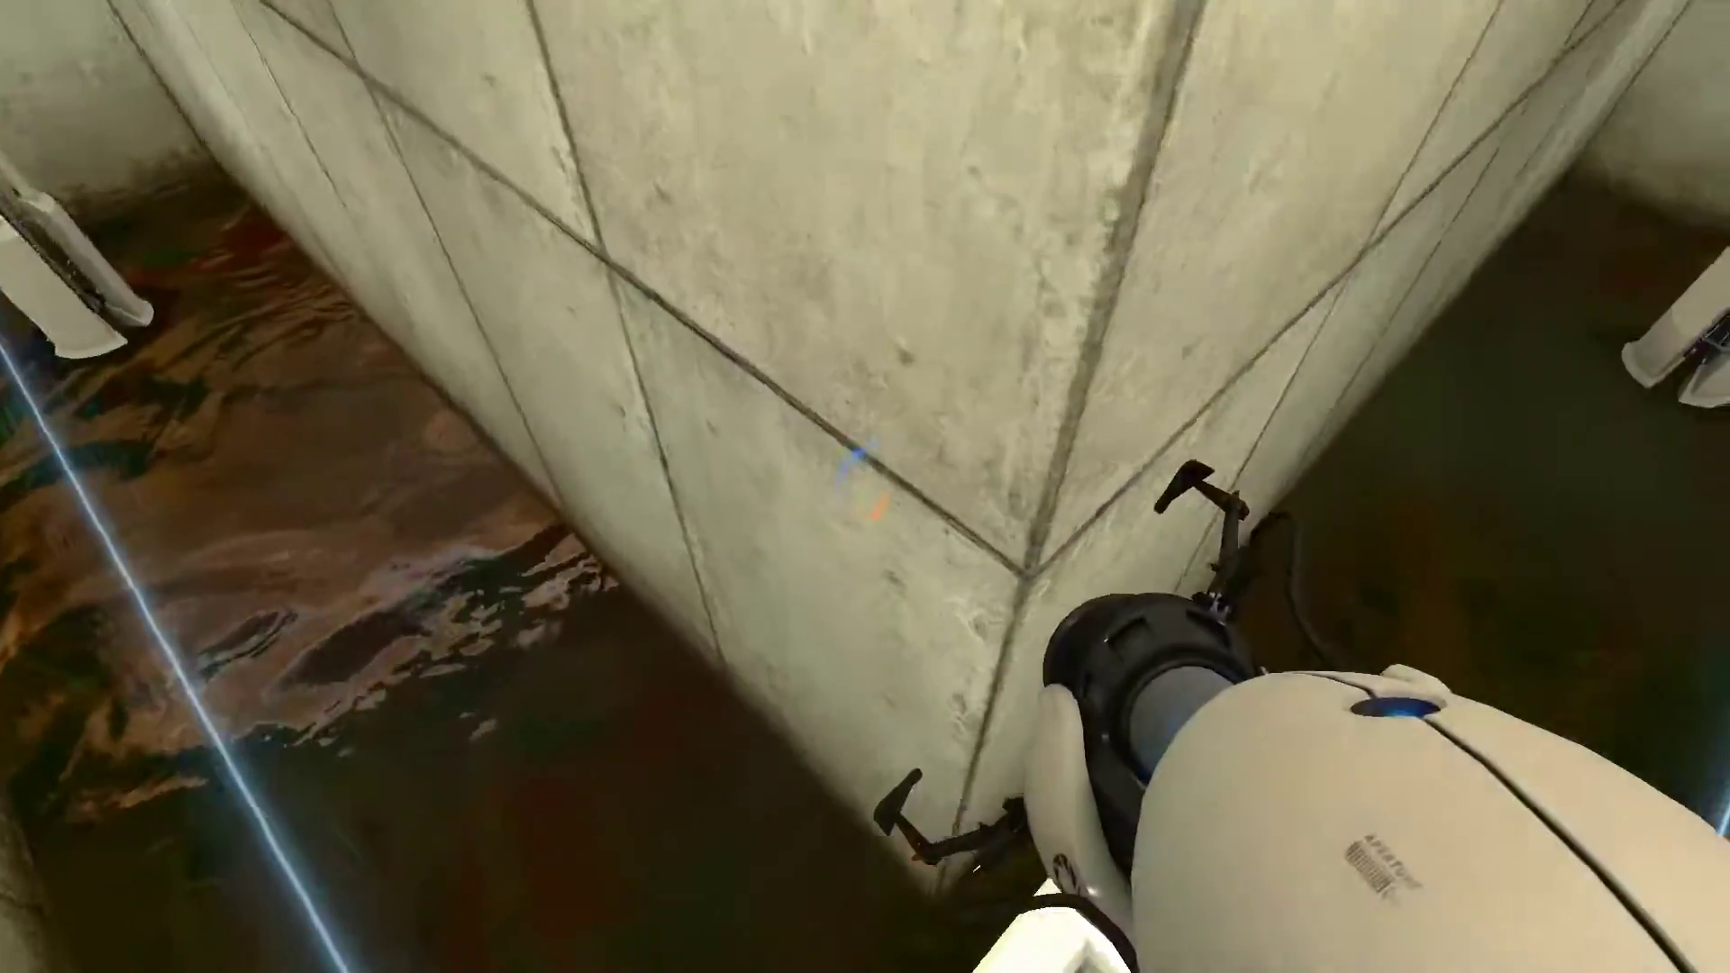
{"action": "key", "text": "w"}
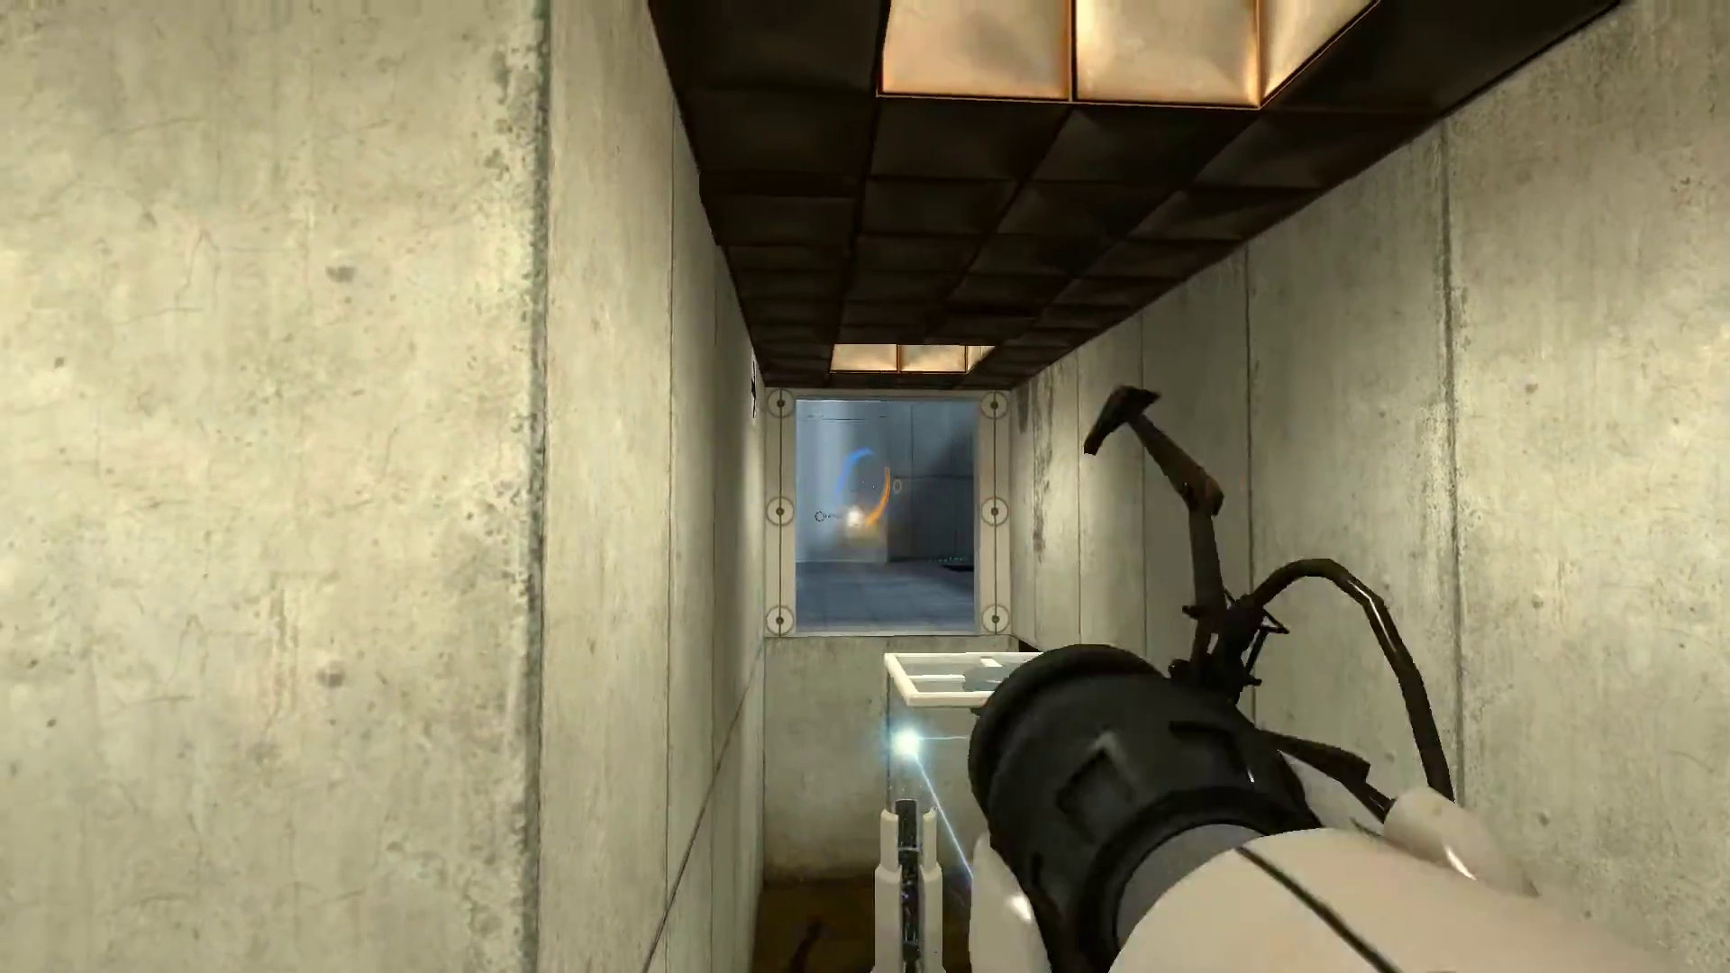
{"action": "key", "text": "w"}
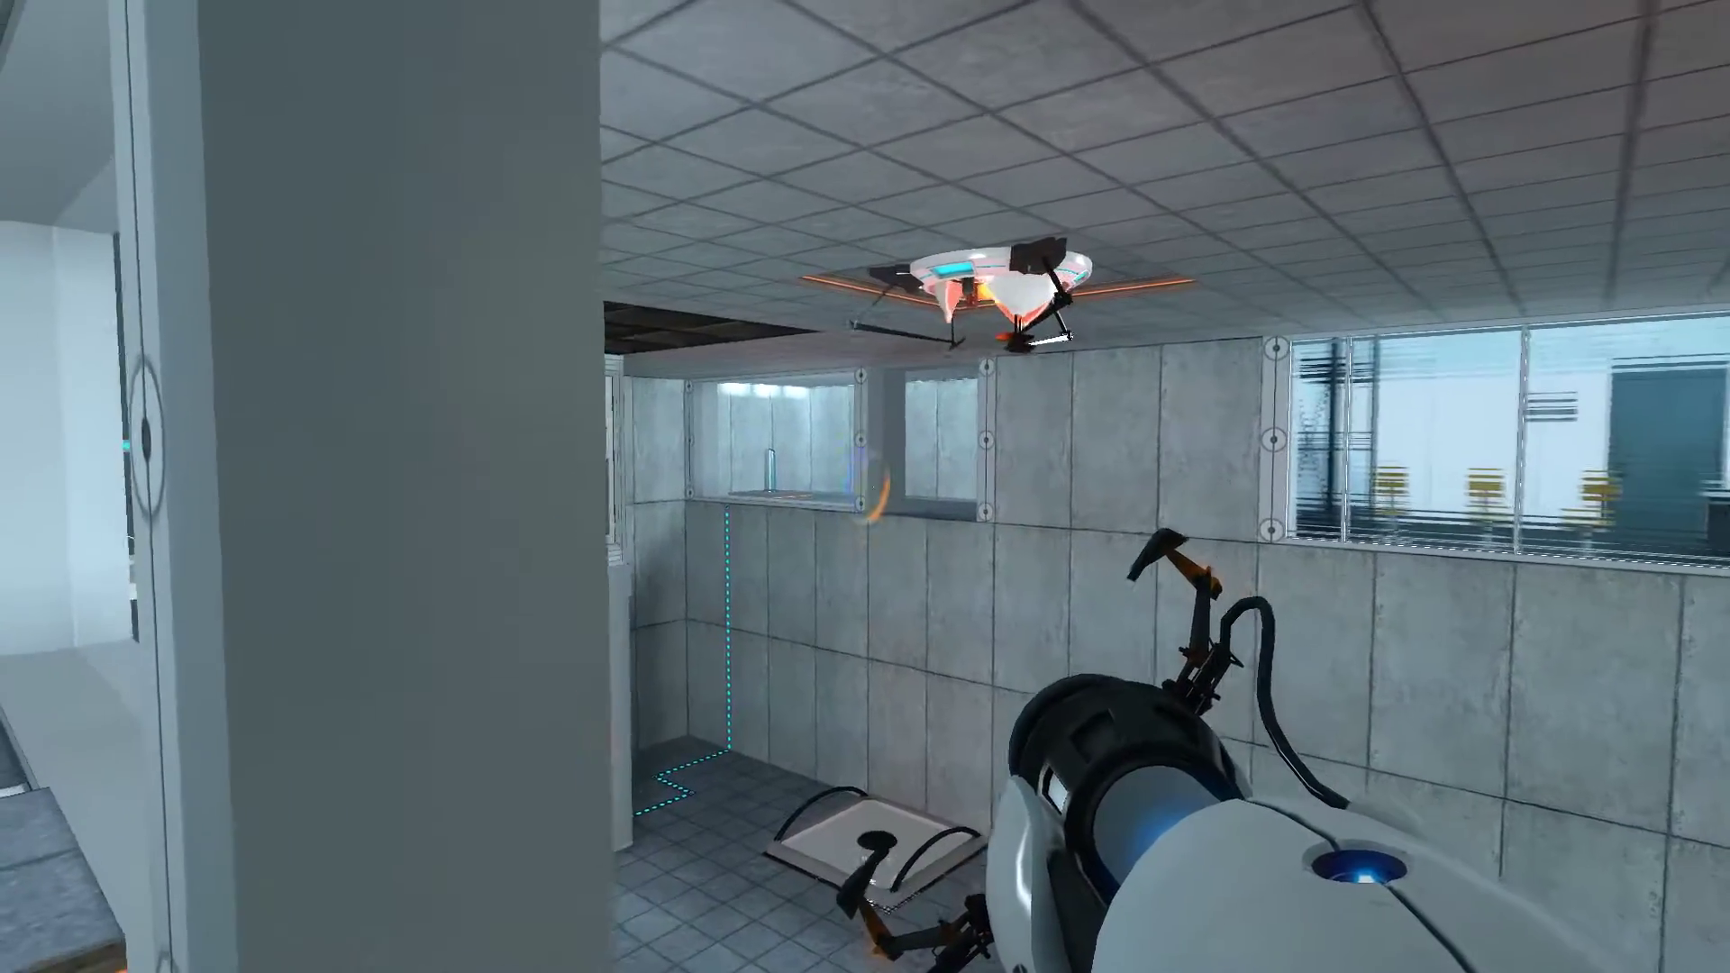
Set wall portals, press the red-topped pedestal button, then place floor orange and high blue portals.
{"action": "right_click", "coordinate": [865, 487]}
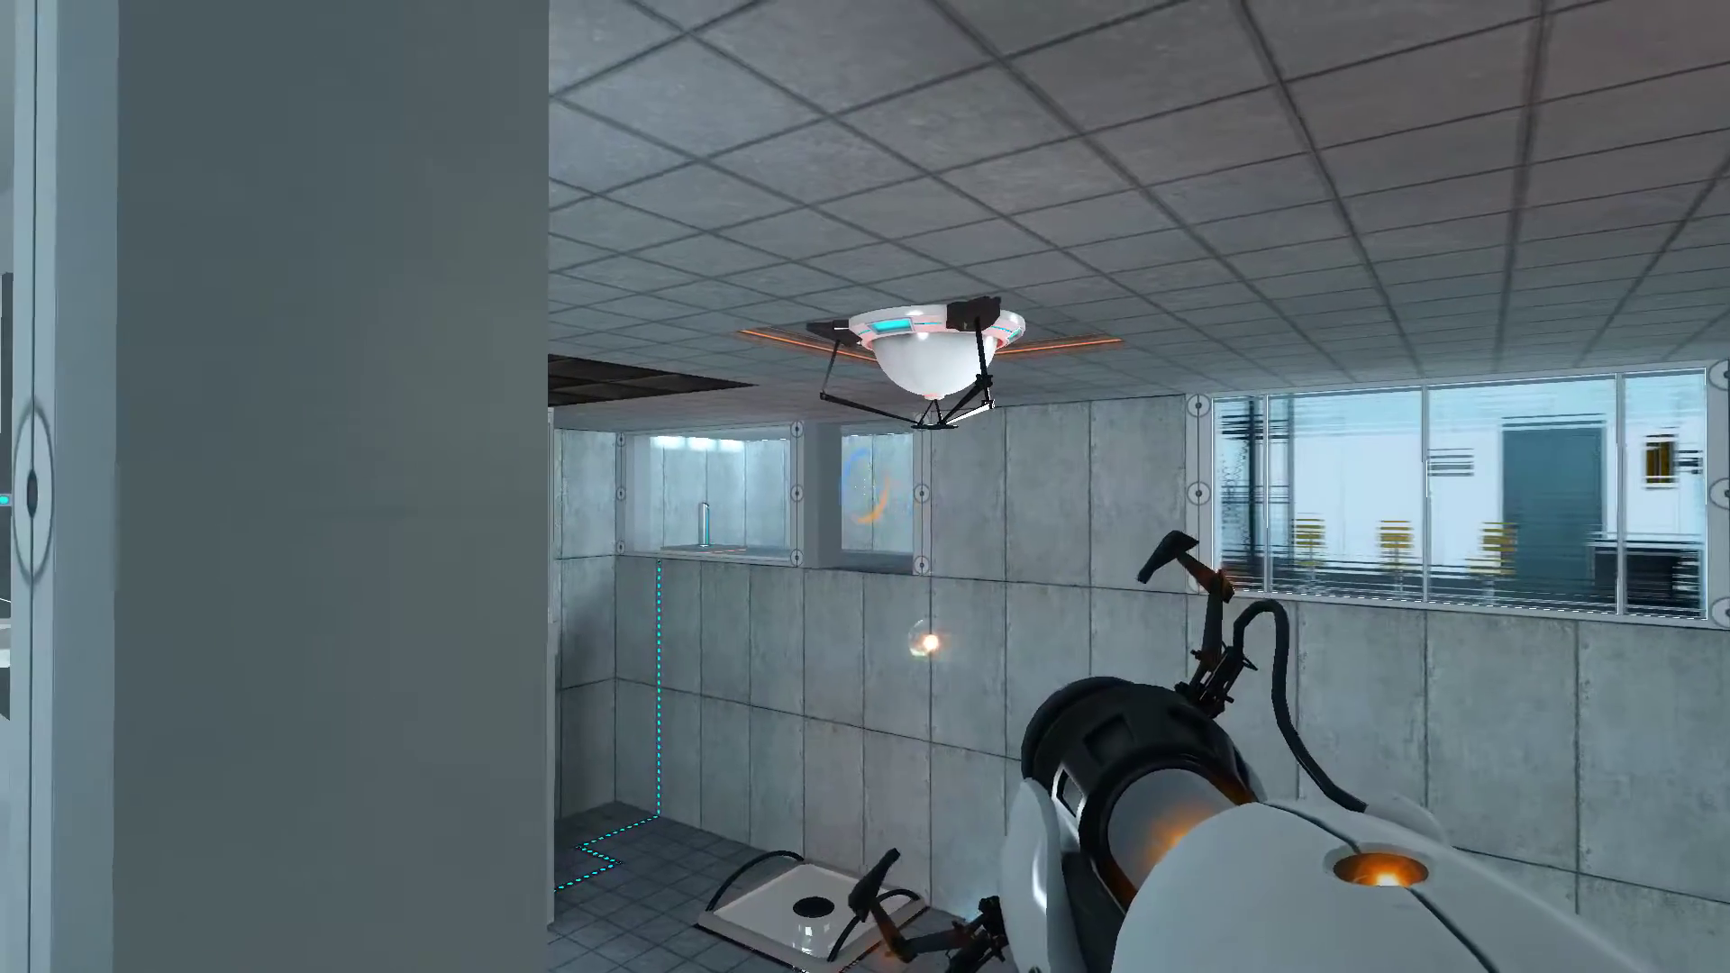
{"action": "right_click", "coordinate": [865, 487]}
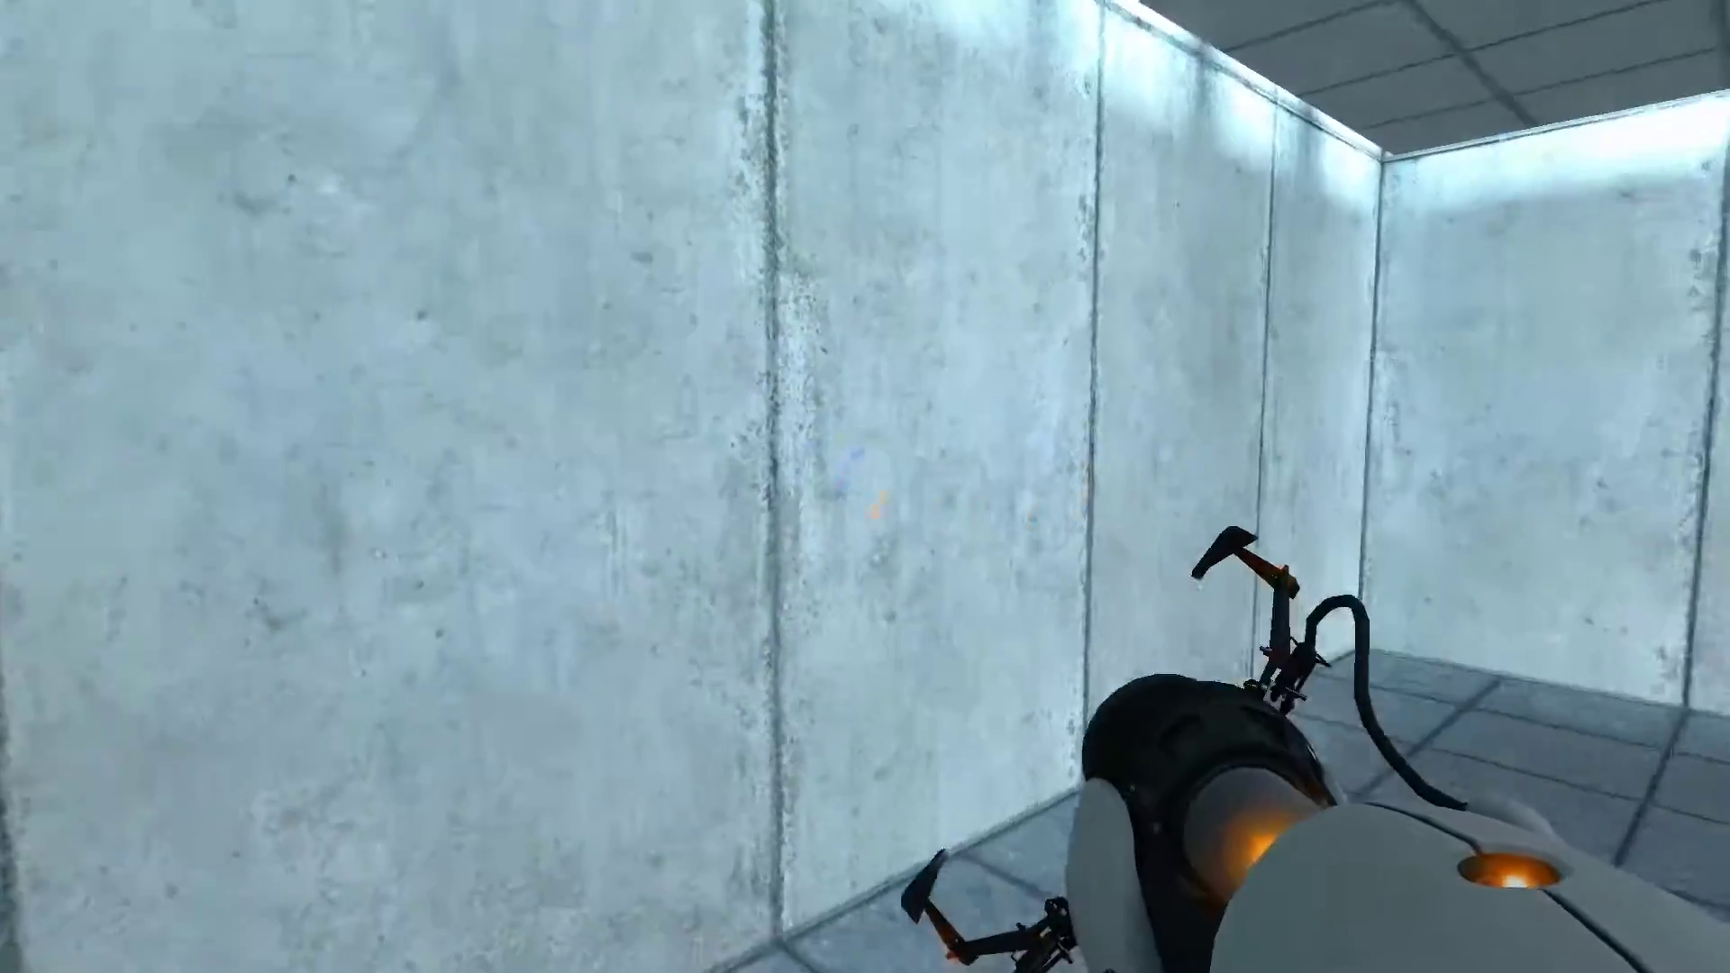
{"action": "left_click", "coordinate": [865, 487]}
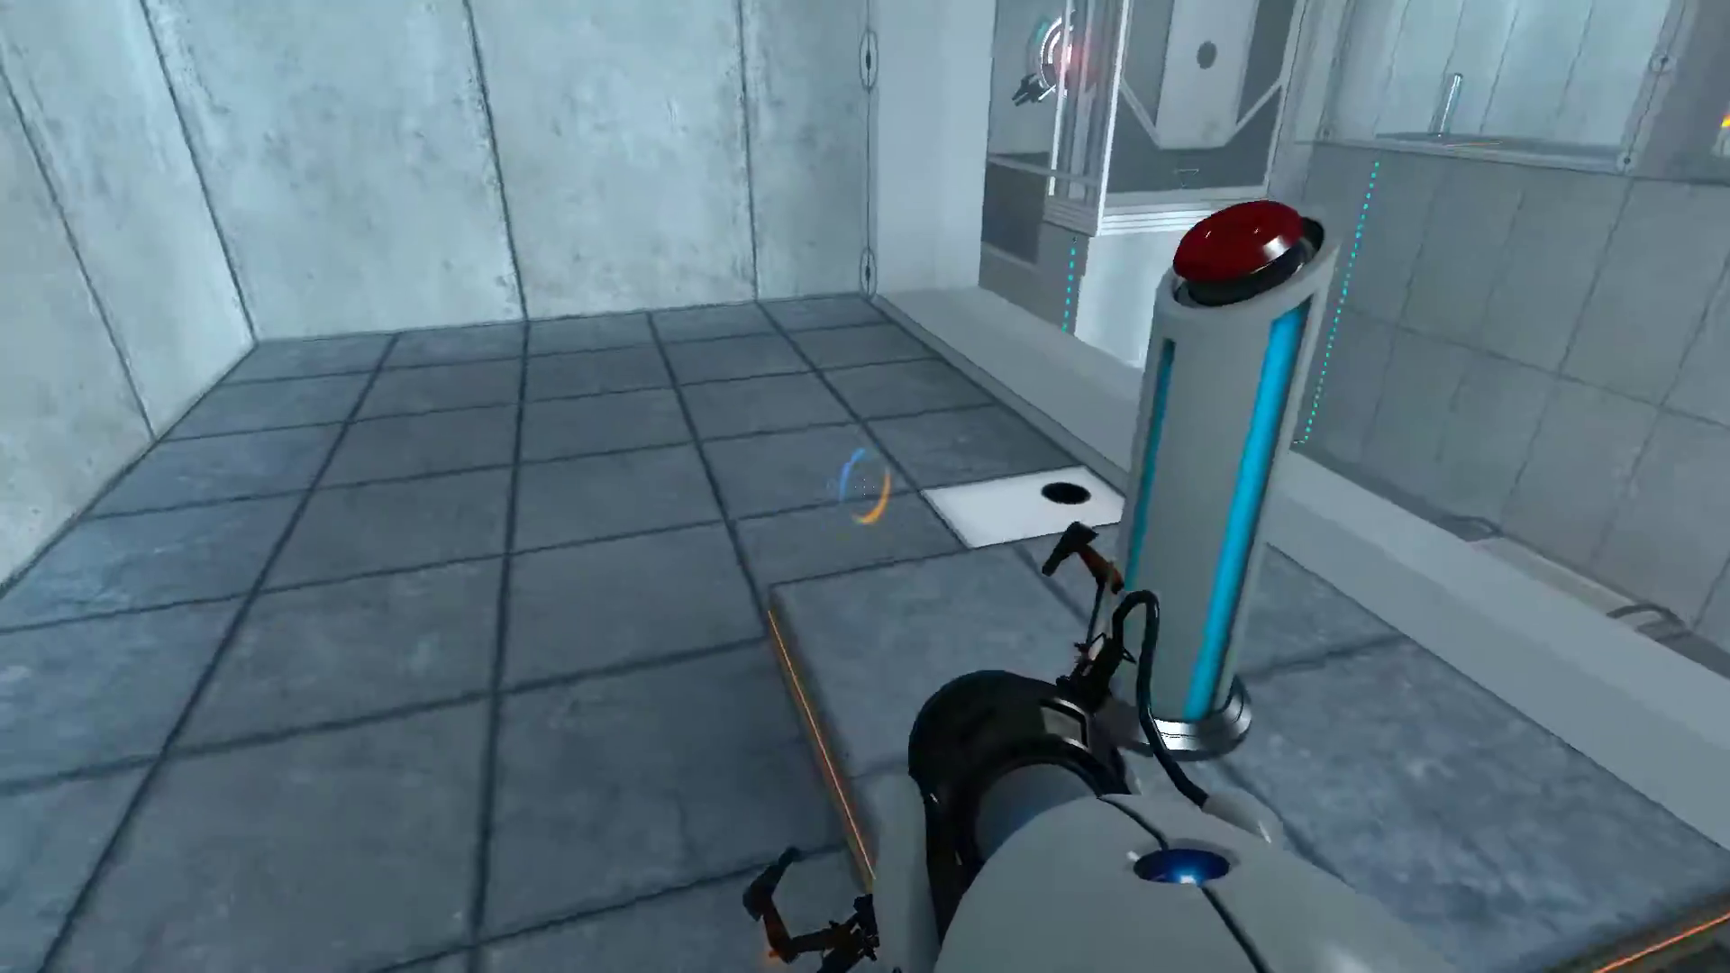
{"action": "key", "text": "e"}
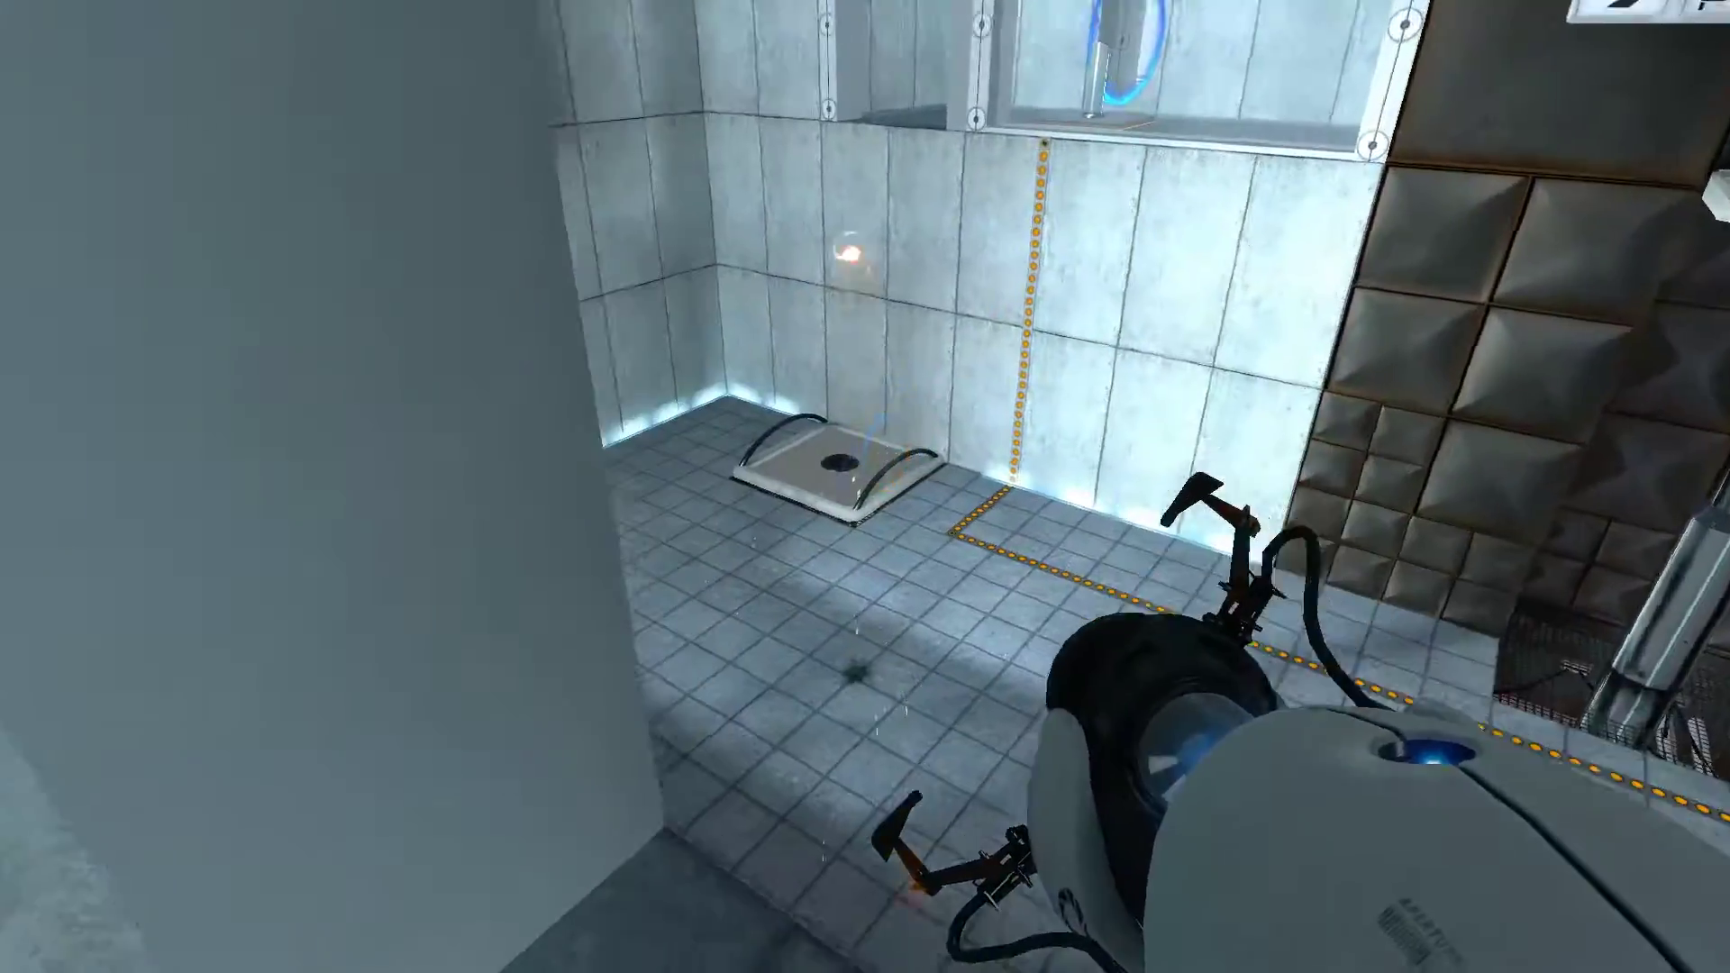
{"action": "right_click", "coordinate": [865, 487]}
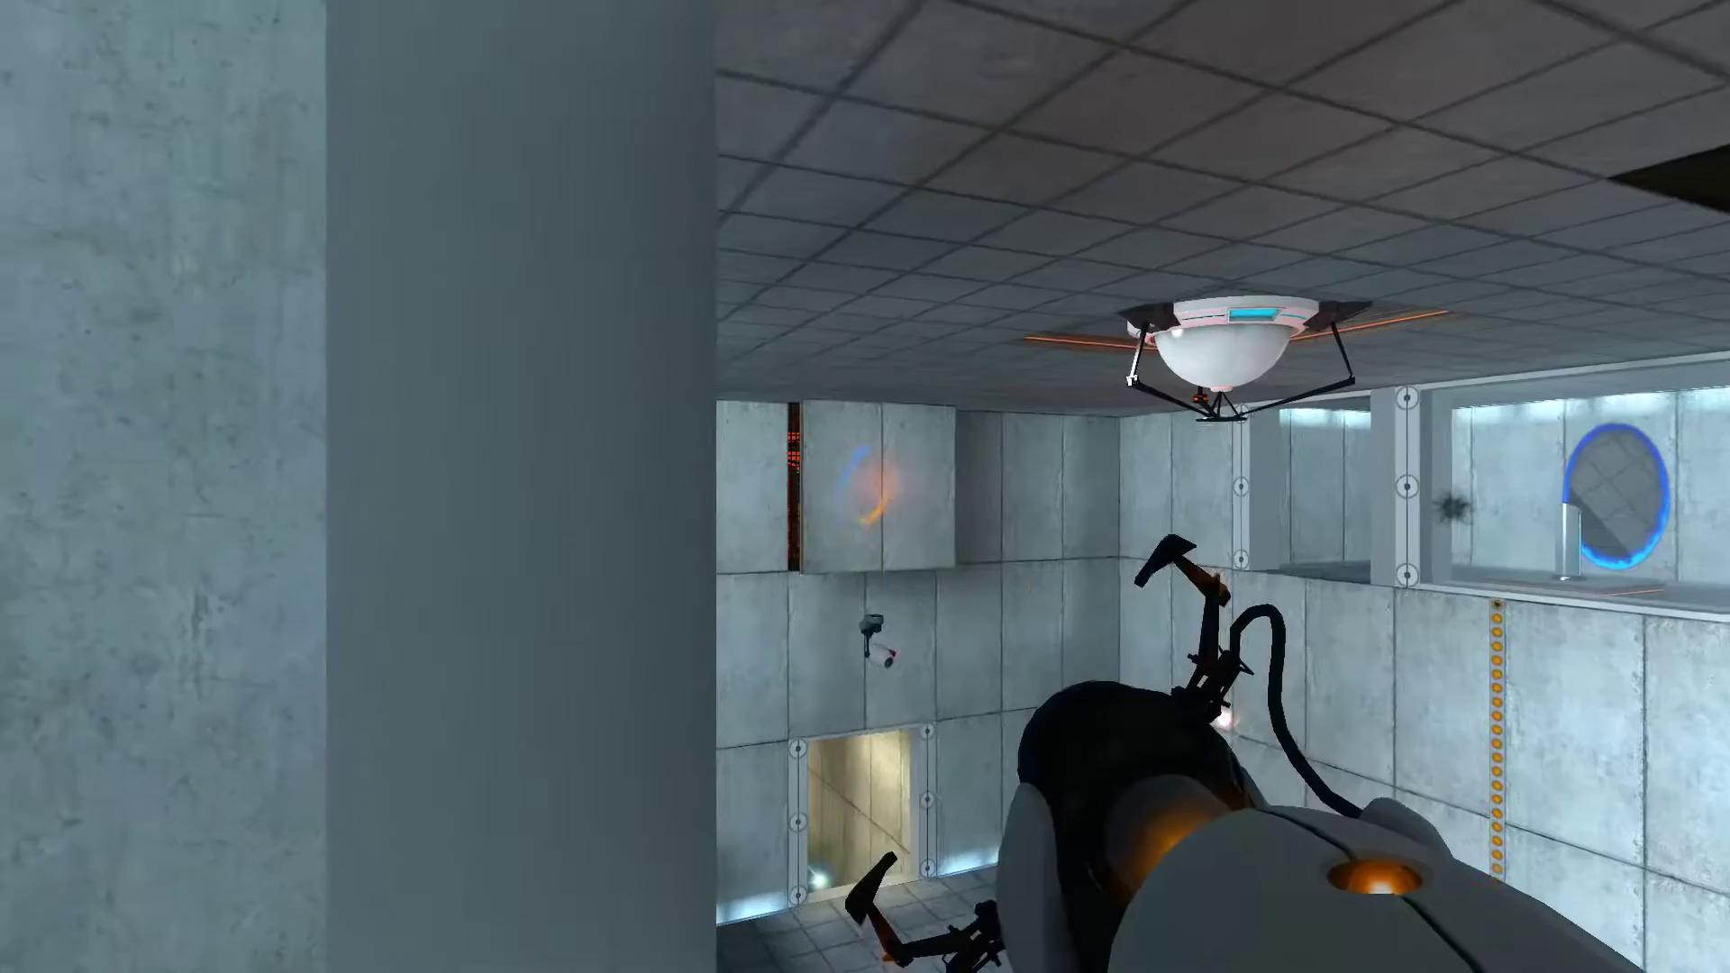
{"action": "left_click", "coordinate": [865, 486]}
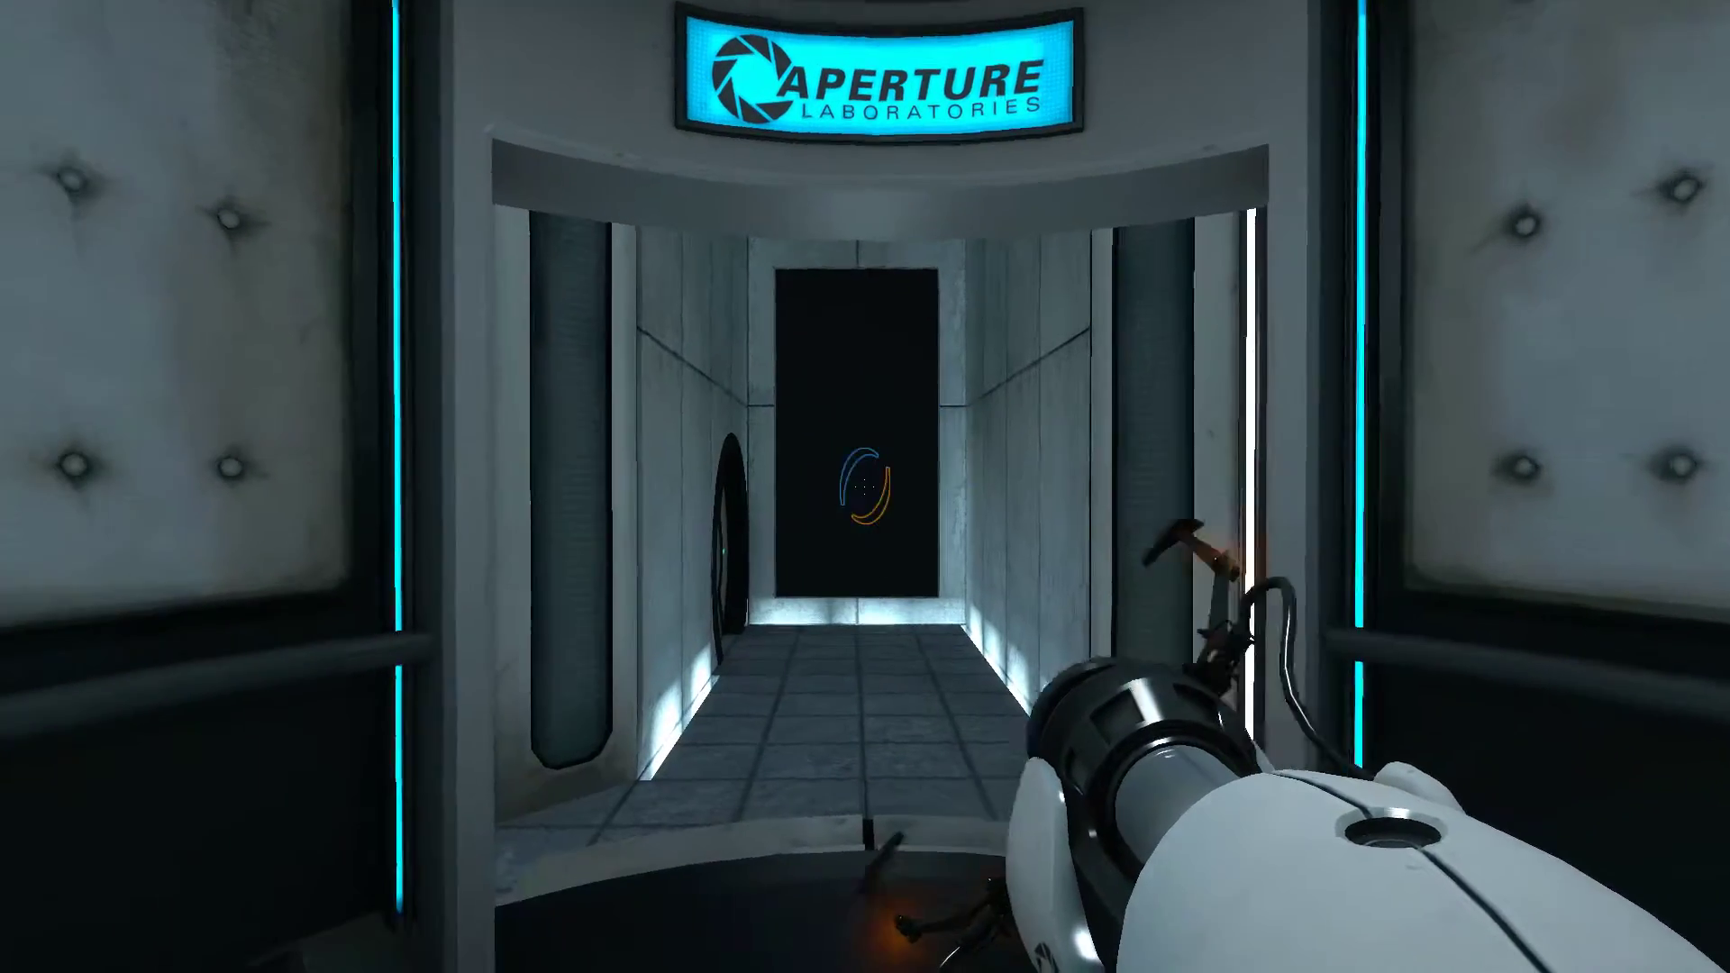
Walk forward inside the exit elevator and look around.
{"action": "key", "text": "w"}
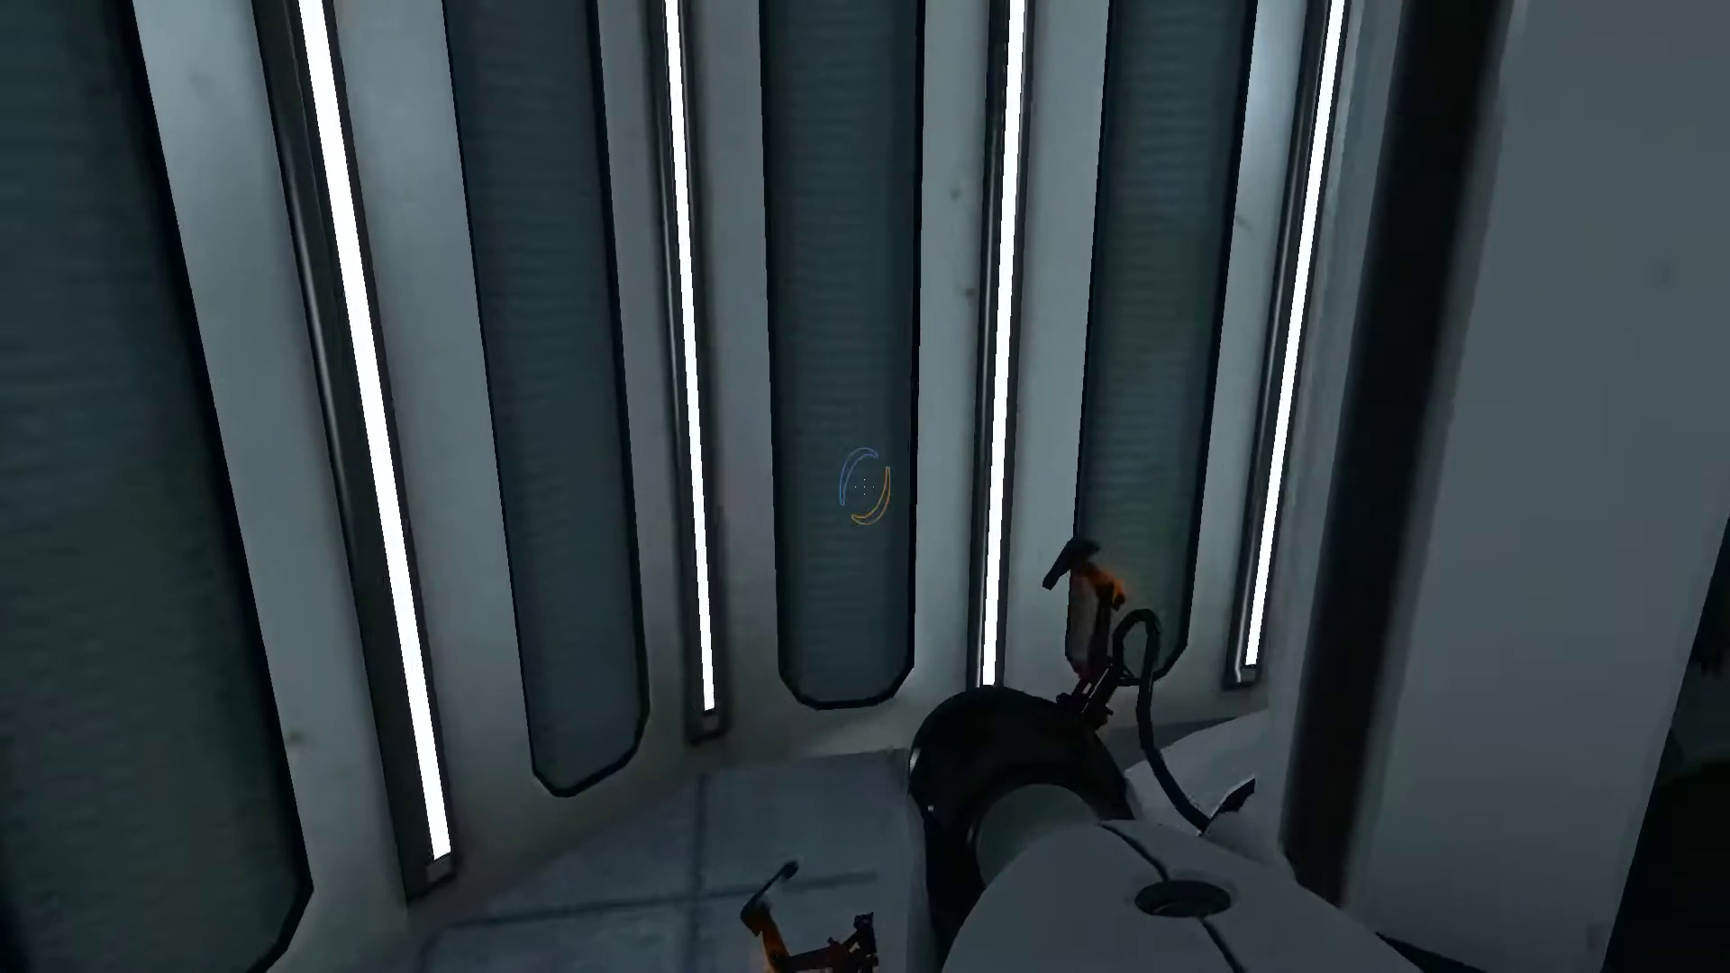